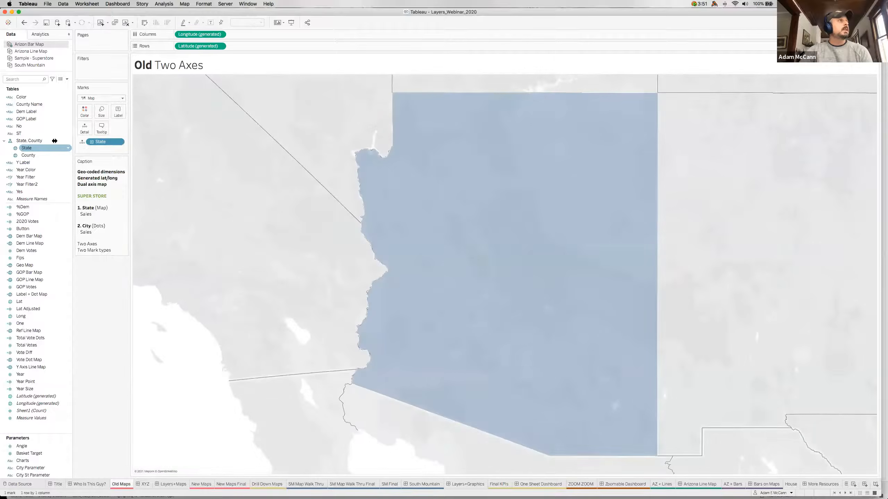
Clear the Arizona map from the sheet and build a State map from the Sample - Superstore data source.
left_click(24, 23)
left_click(22, 57)
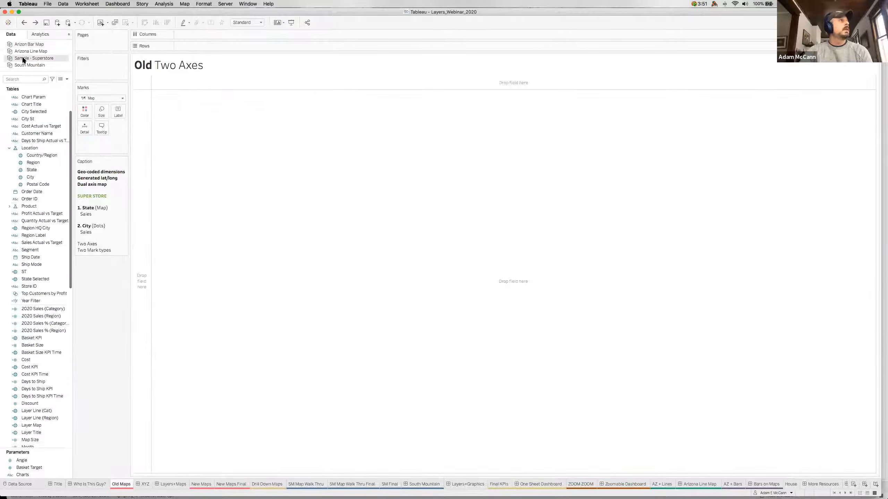
double_click(31, 173)
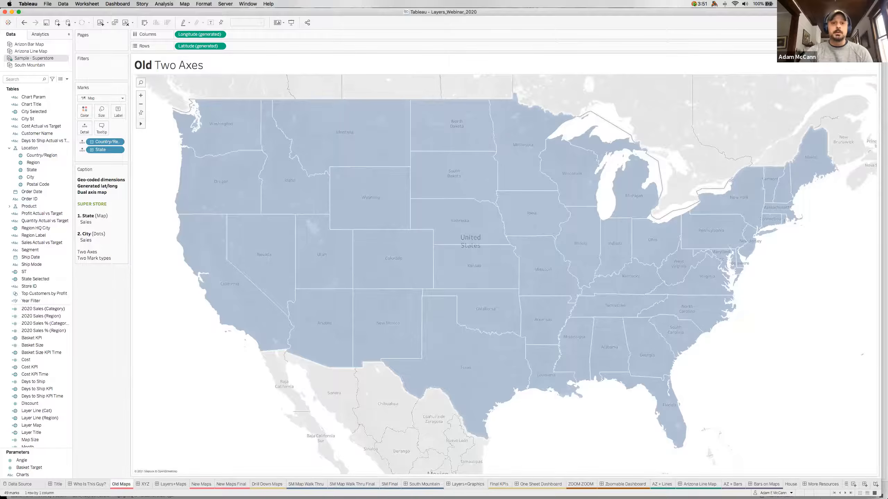
Duplicate the generated Longitude field on Columns and change the second map's mark type to Circle.
left_click(38, 191)
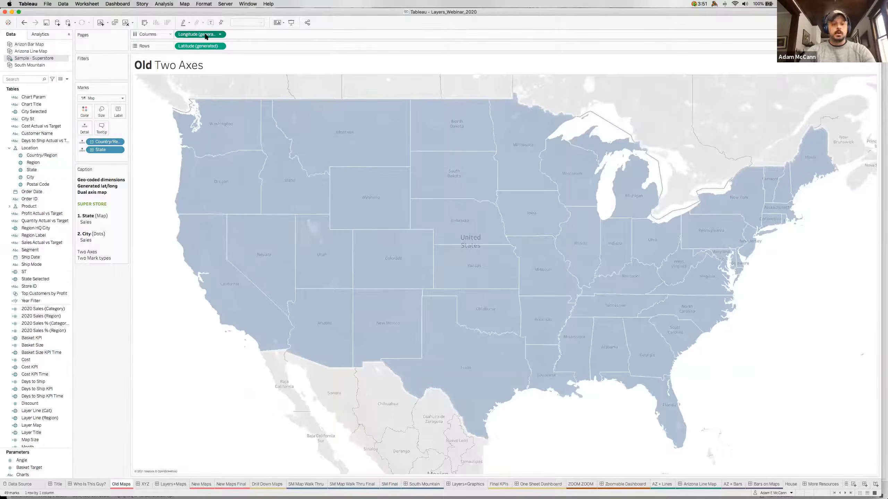
left_click_drag(202, 34, 237, 32)
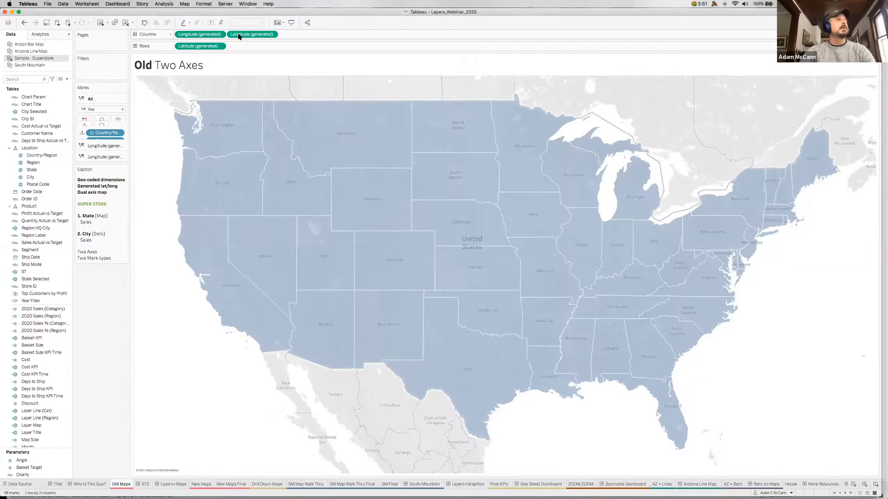
left_click(105, 190)
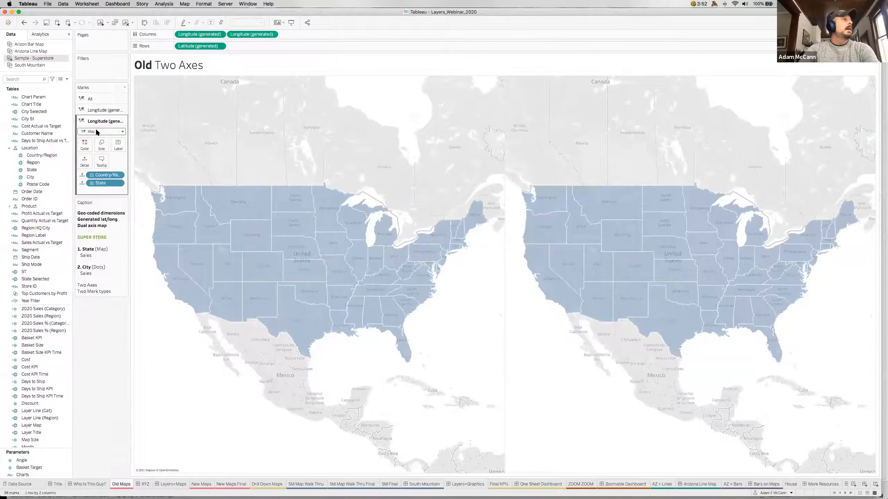
left_click(97, 130)
left_click(87, 179)
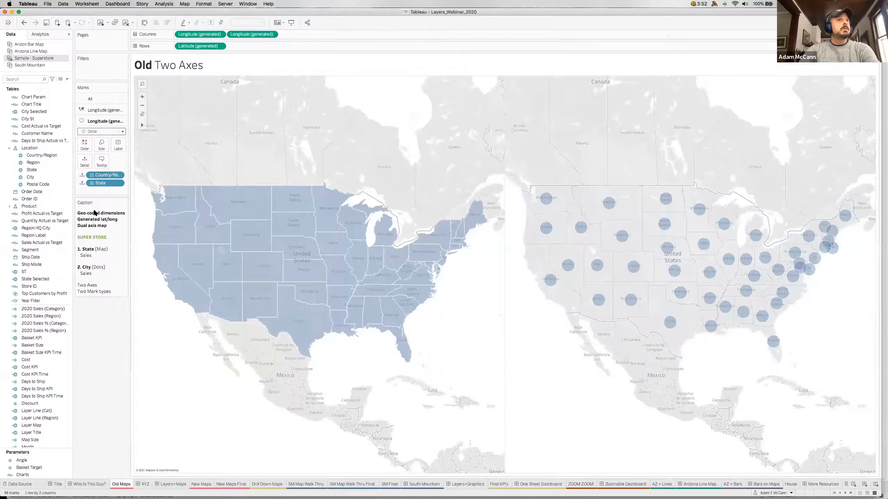
Add City to the second map's level of detail and size its circles by Sales.
left_click(30, 178)
left_click_drag(29, 177, 95, 192)
scroll(43, 357, "down", 5)
left_click(31, 411)
left_click_drag(31, 414, 102, 148)
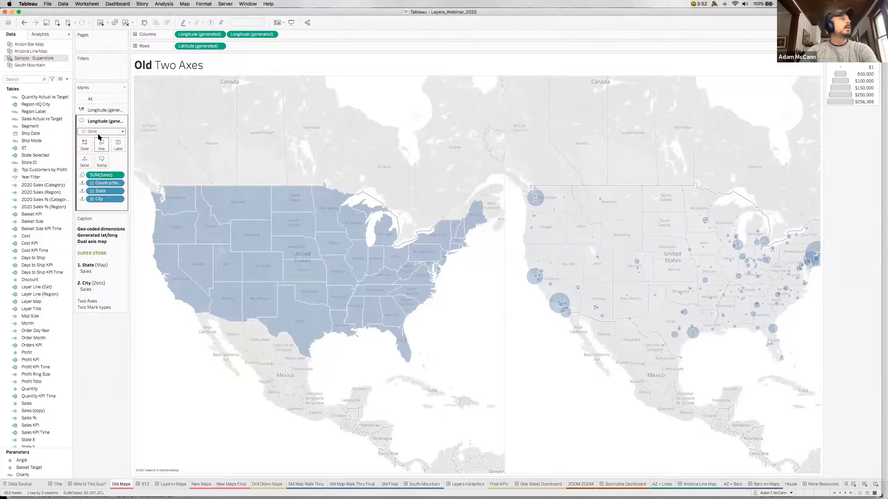
Color the city circles black at 100% opacity.
left_click(85, 148)
left_click(98, 230)
left_click_drag(118, 231, 118, 231)
left_click(89, 166)
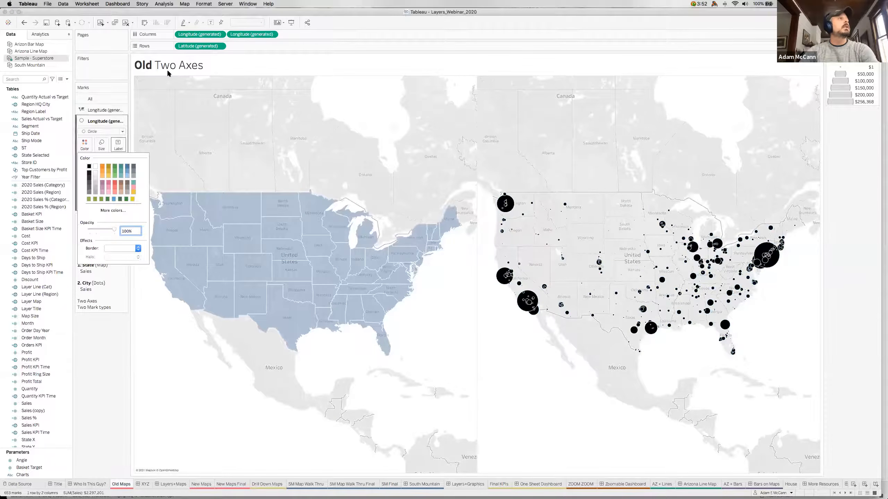
Overlay the two maps as a dual axis and adjust the size of the city circles.
left_click(246, 35)
right_click(246, 34)
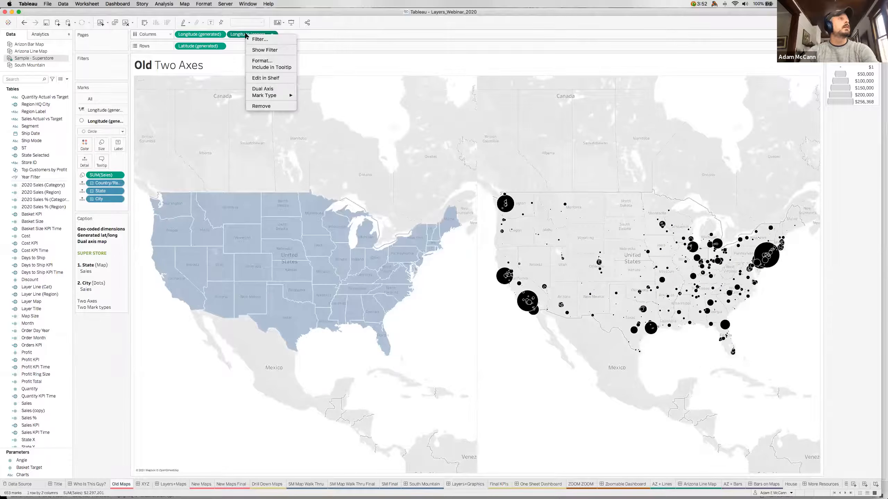
left_click(257, 89)
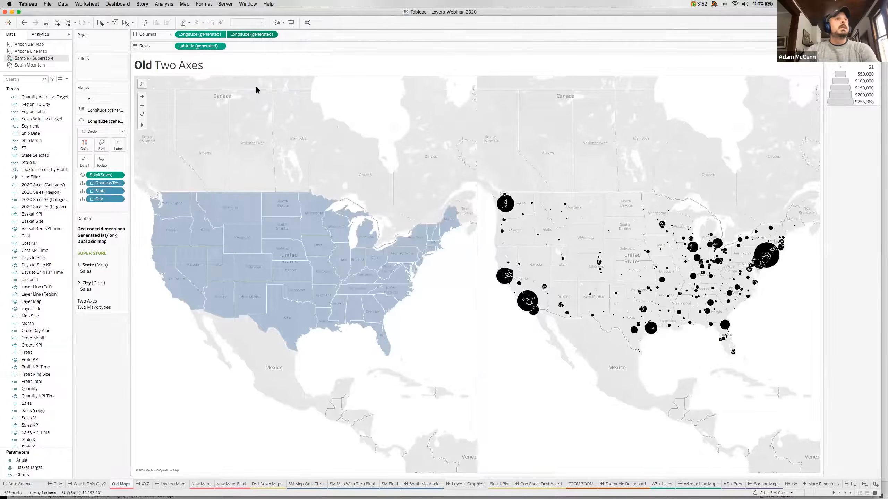
left_click(102, 145)
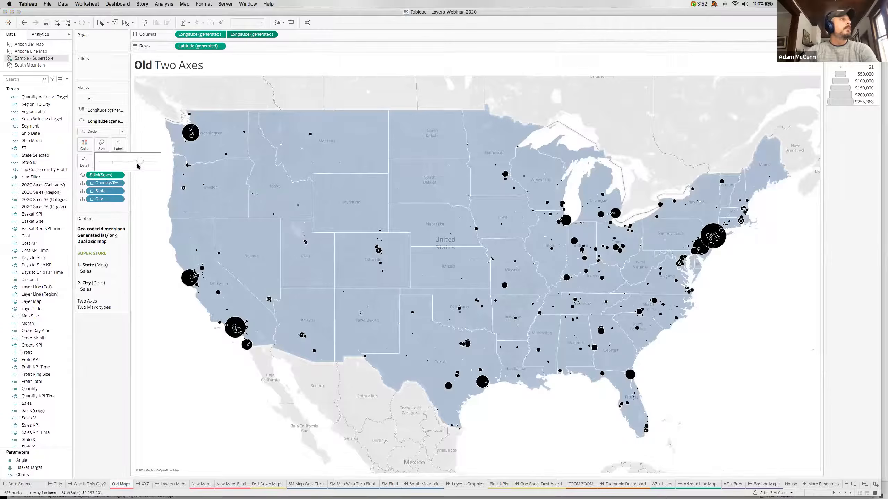
left_click(142, 162)
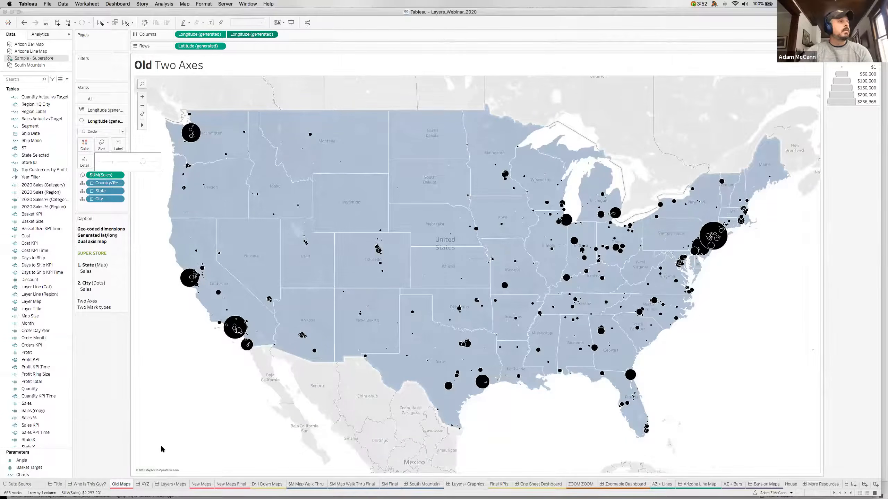
Review the XYZ and Layers+Maps dashboards and open the New Maps sheet.
left_click(145, 485)
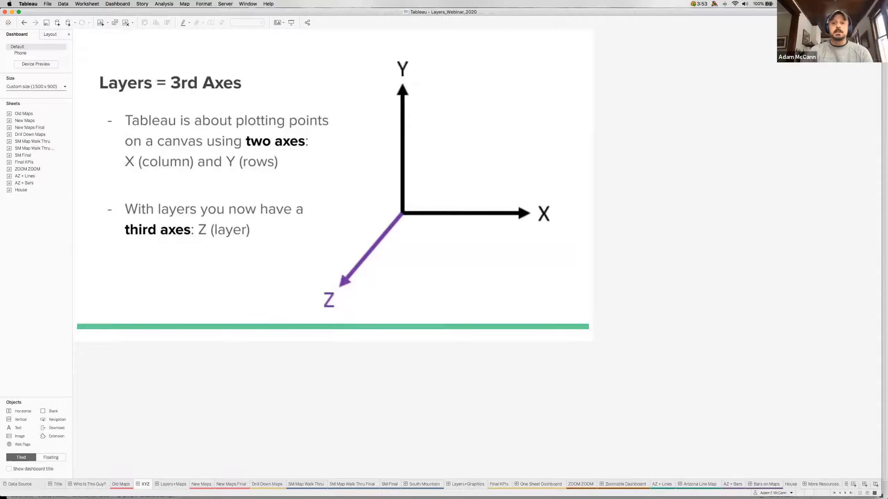
left_click(171, 485)
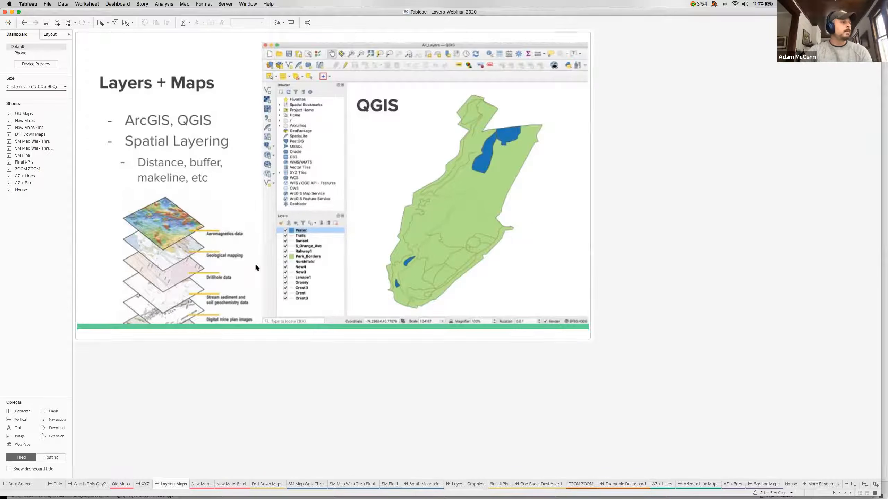
left_click(197, 487)
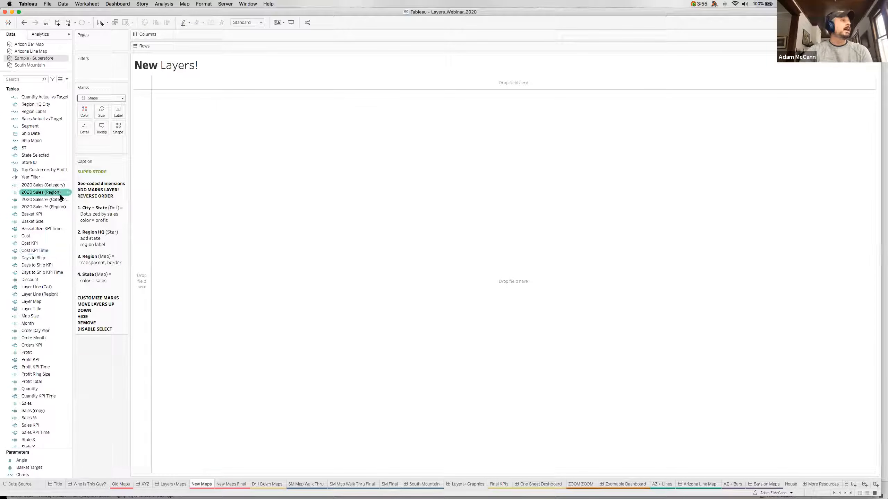
Plot State from the Location hierarchy on the blank sheet and set its mark type to Map.
scroll(56, 133, "up", 10)
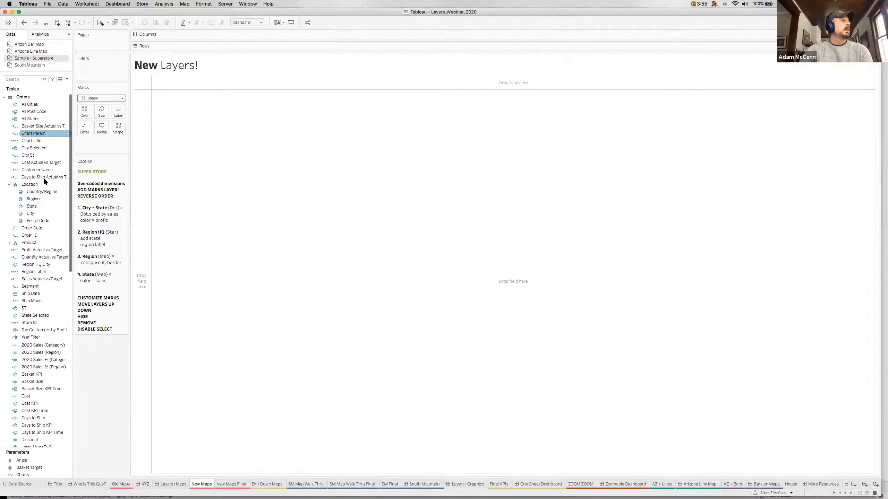
left_click_drag(34, 206, 109, 140)
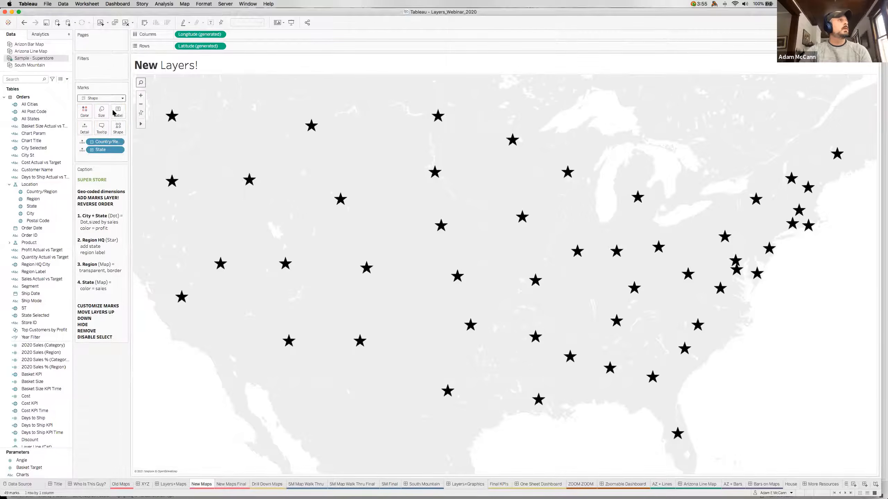
left_click(98, 102)
left_click(89, 194)
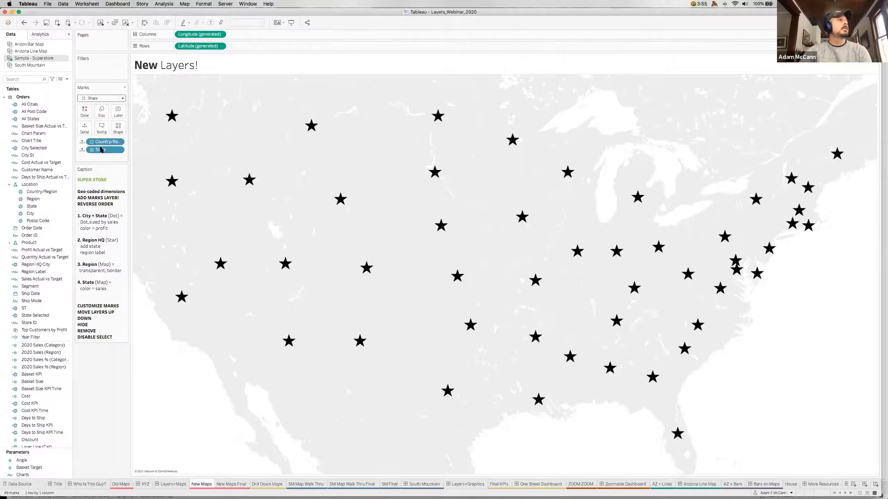
left_click(95, 99)
left_click(90, 169)
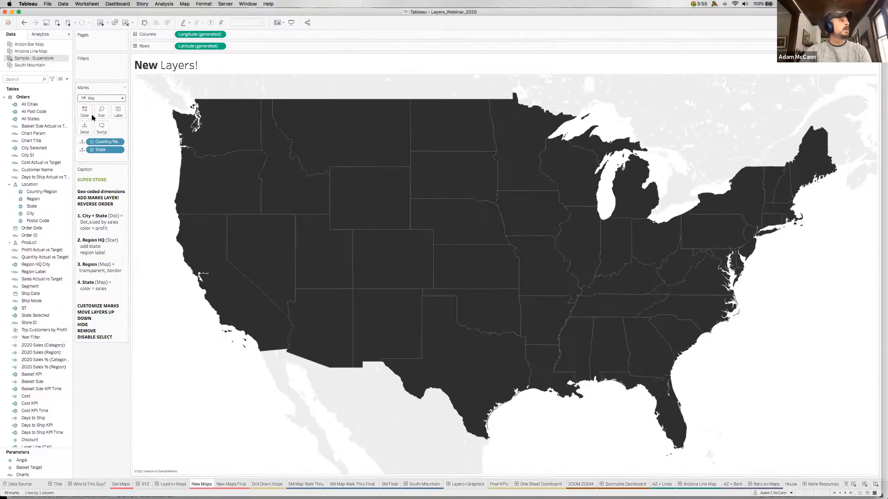
Color the states on the map by Region.
left_click(35, 198)
left_click_drag(35, 199, 84, 113)
left_click(59, 206)
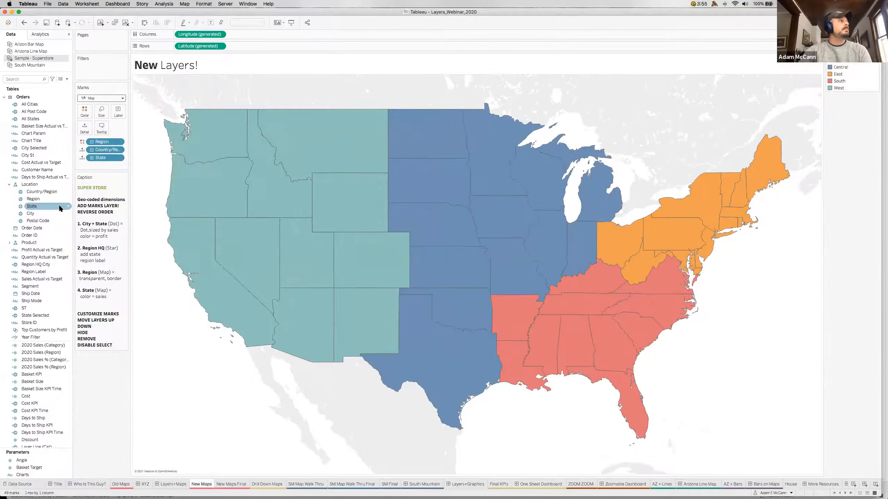
Add Region as a new marks layer with the Map mark type and hide the State layer.
left_click(34, 200)
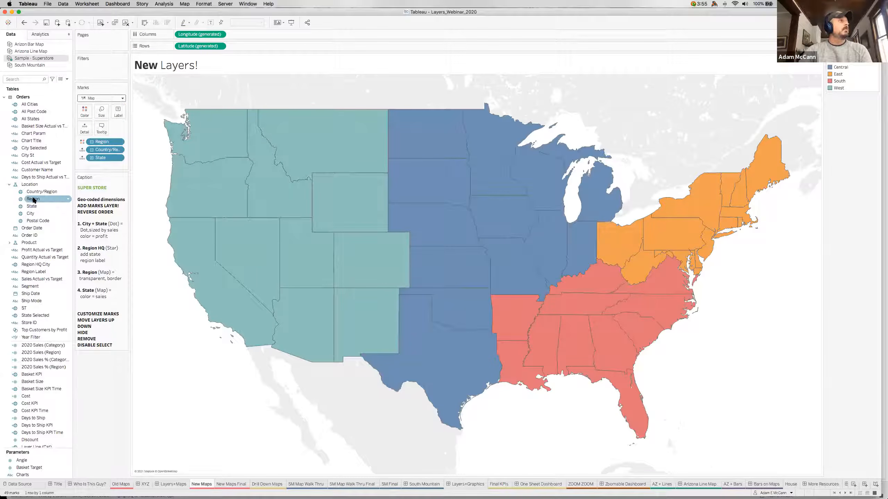
left_click_drag(33, 201, 194, 89)
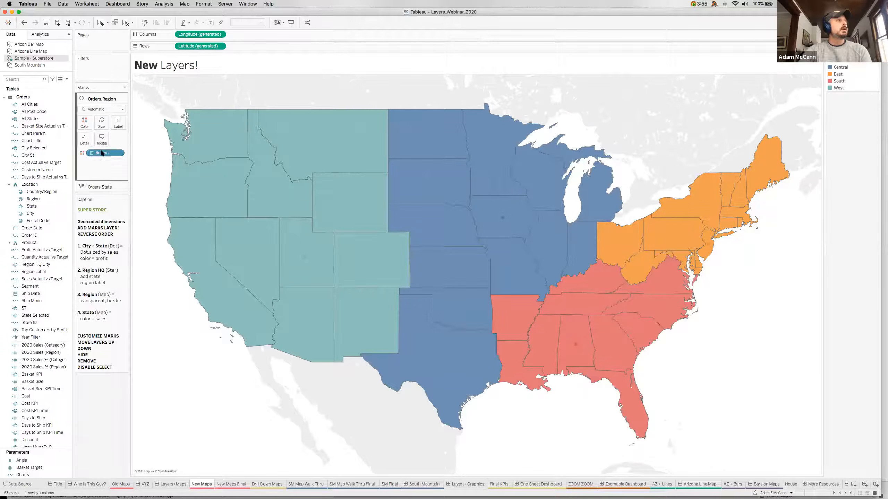
left_click(82, 186)
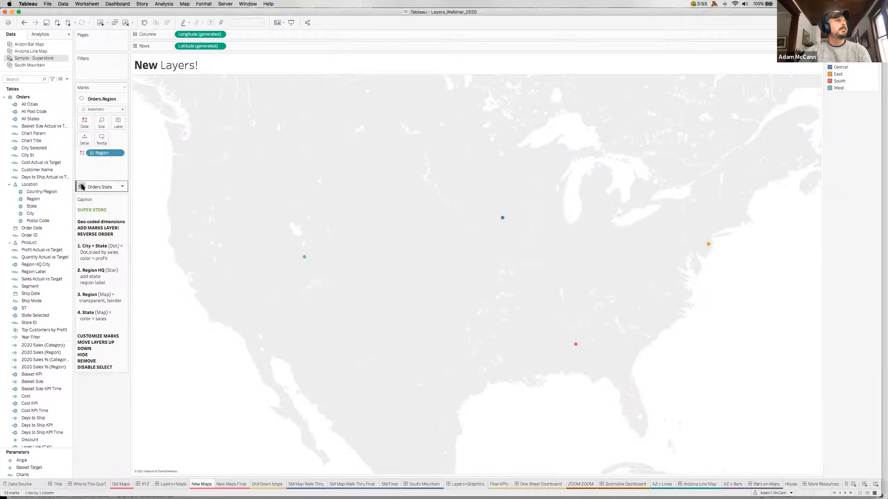
left_click(100, 110)
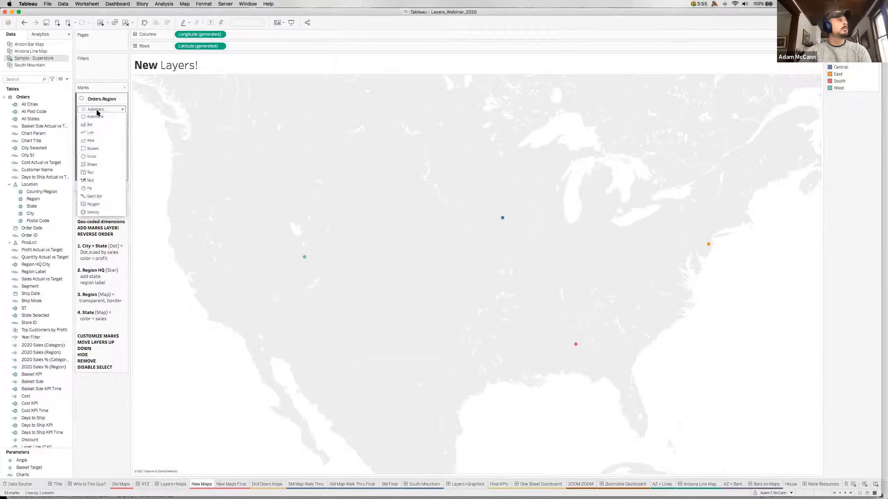
left_click(90, 180)
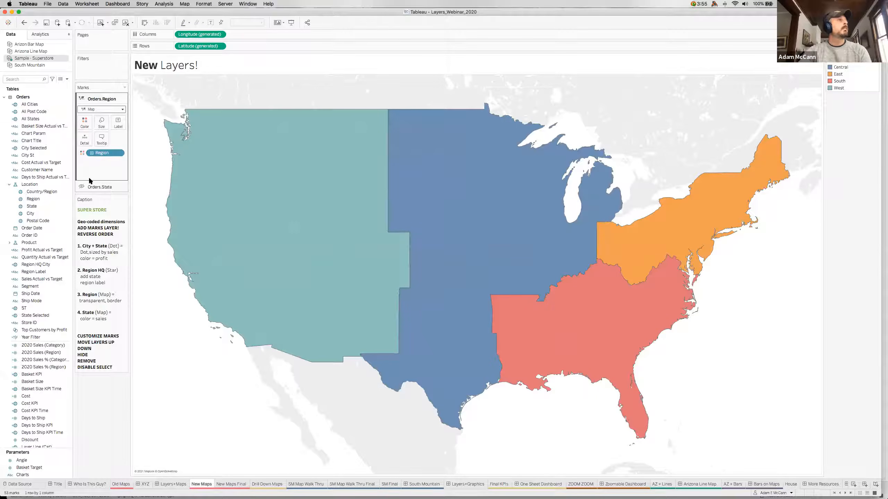
Make the Region layer transparent at 0% opacity with a black border.
left_click(84, 123)
left_click_drag(107, 160, 78, 158)
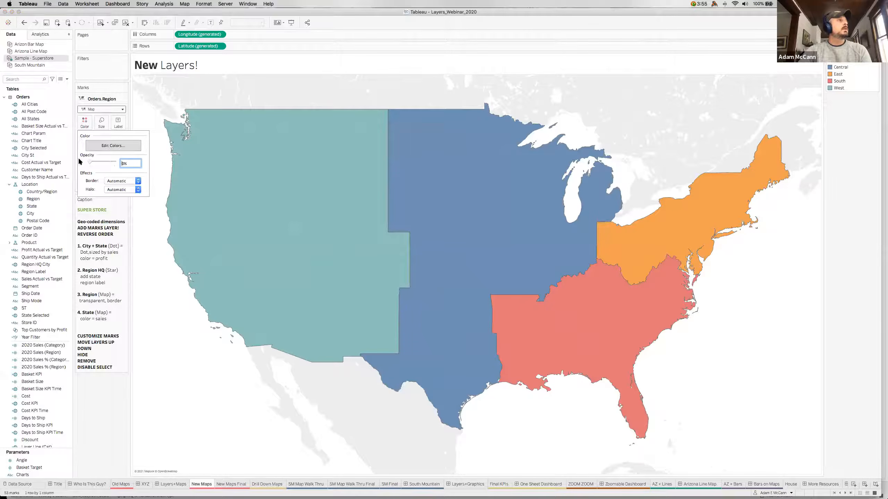
left_click(112, 184)
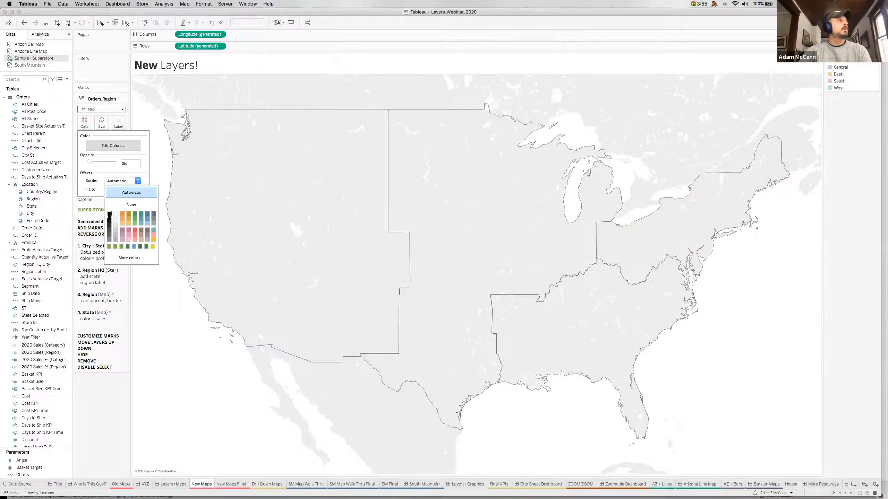
left_click(109, 213)
left_click(96, 94)
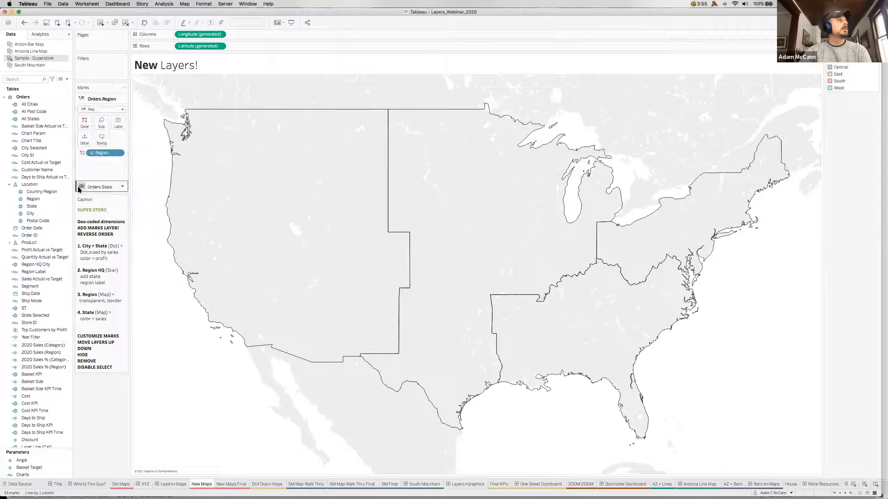
Show the State layer again and color its states by Sales instead of Region.
left_click(81, 187)
left_click(101, 188)
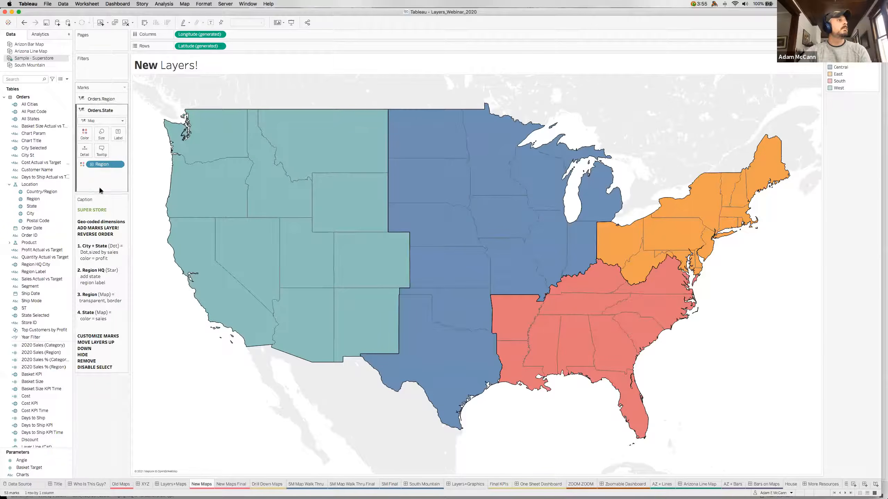
scroll(31, 317, "down", 5)
left_click(32, 316)
scroll(31, 315, "down", 15)
left_click_drag(26, 330, 84, 133)
Set the State layer's border color to white.
left_click(85, 134)
left_click(114, 201)
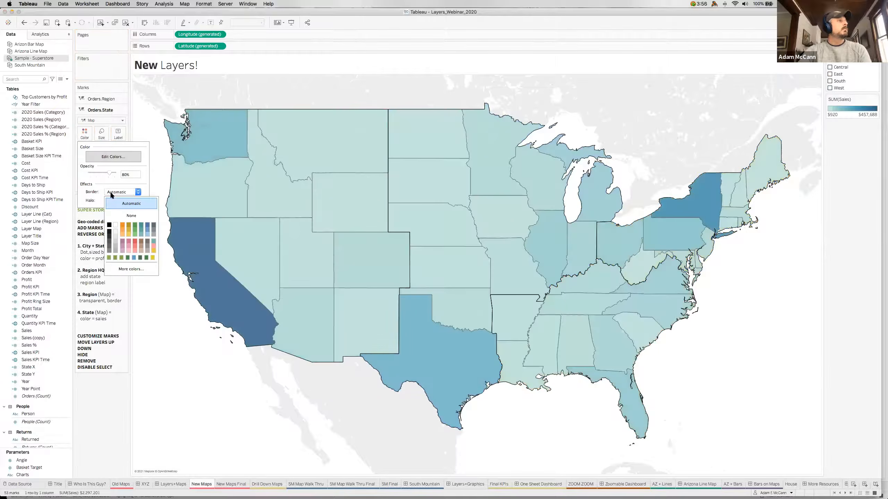
left_click(112, 231)
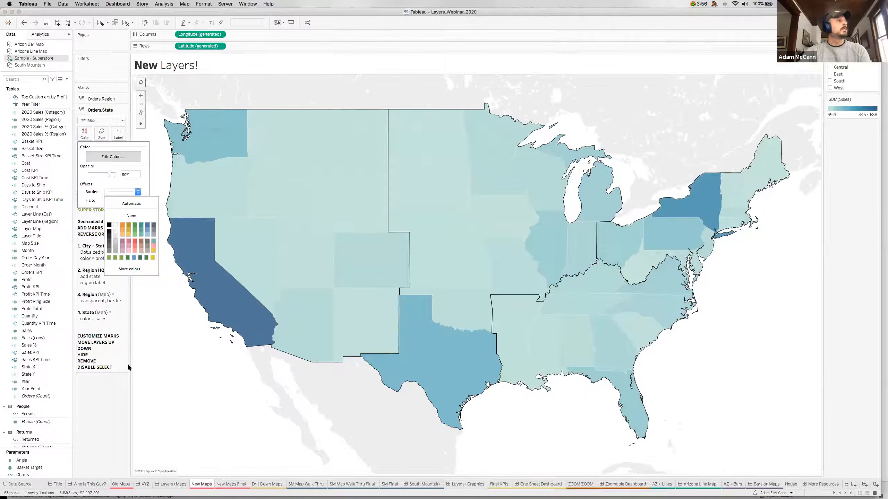
Test selecting the West region on the layered map and clear the selection.
mouse_move(96, 100)
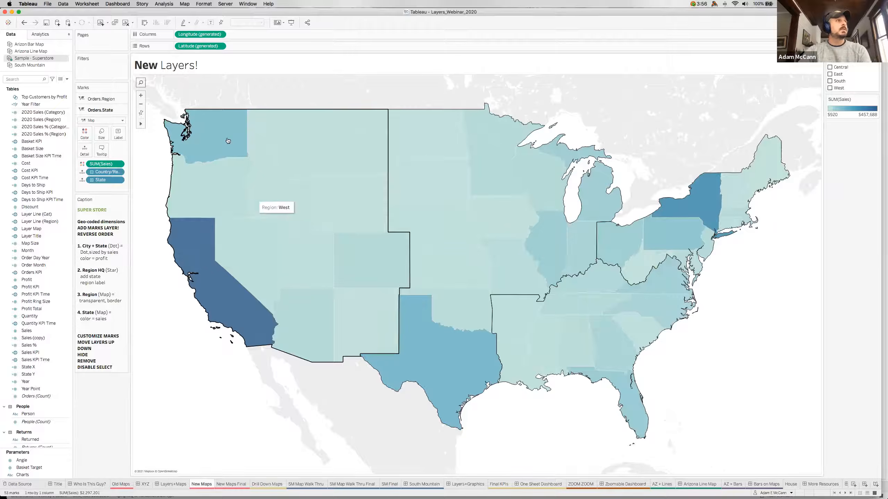
left_click(226, 173)
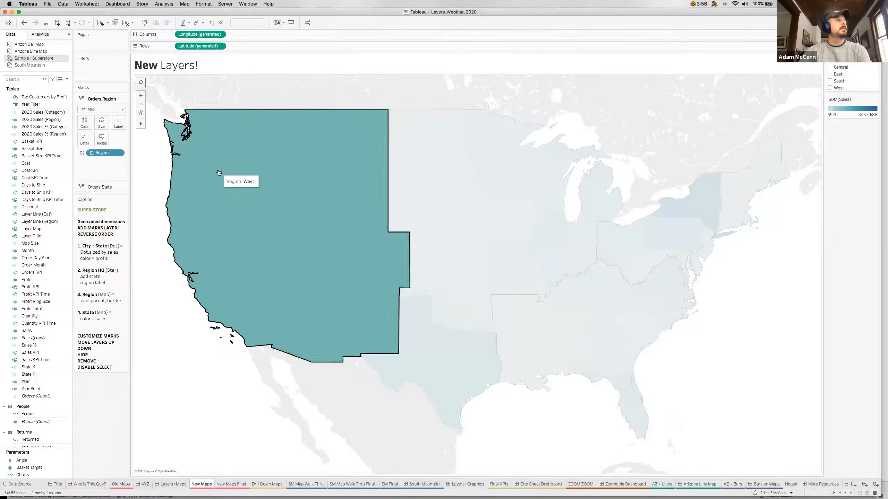
left_click(219, 172)
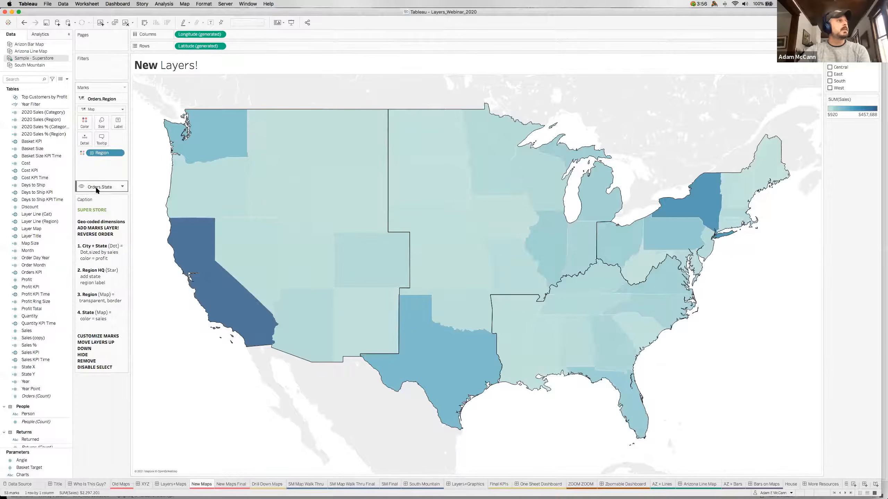
scroll(38, 243, "up", 5)
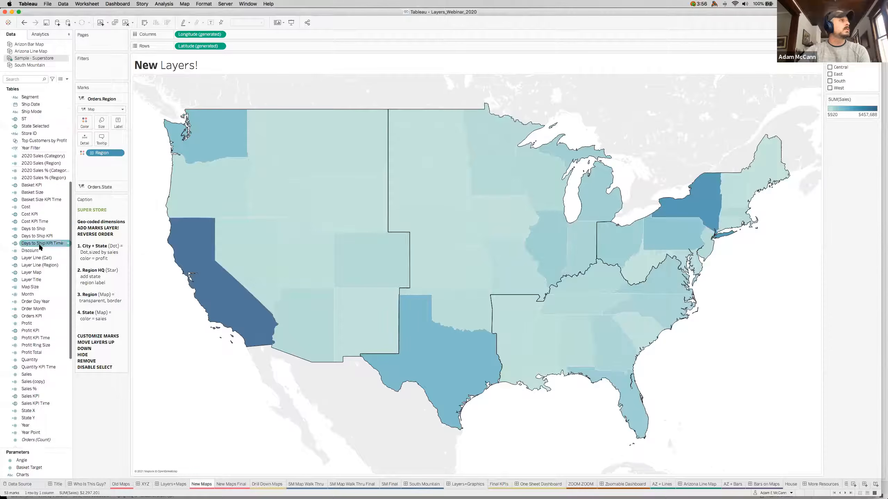
Add Region HQ City as a new map layer above the others and include State in its detail.
scroll(39, 247, "up", 6)
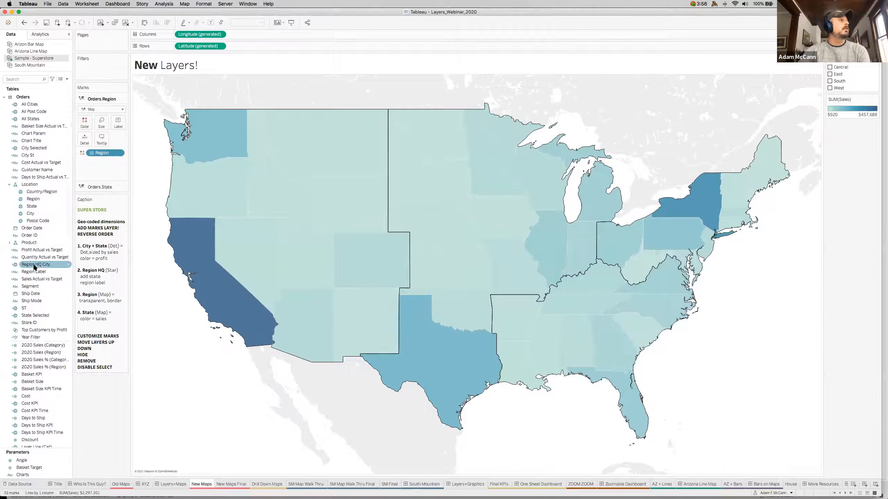
left_click_drag(34, 266, 192, 95)
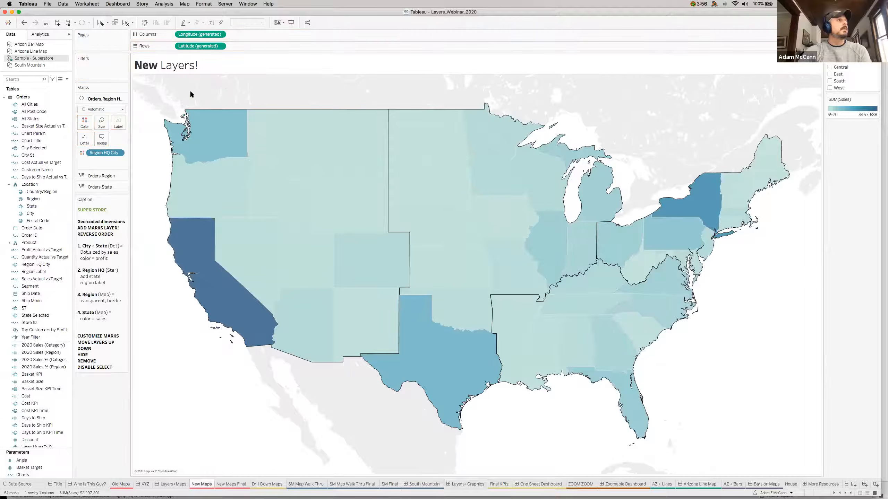
left_click_drag(30, 209, 101, 161)
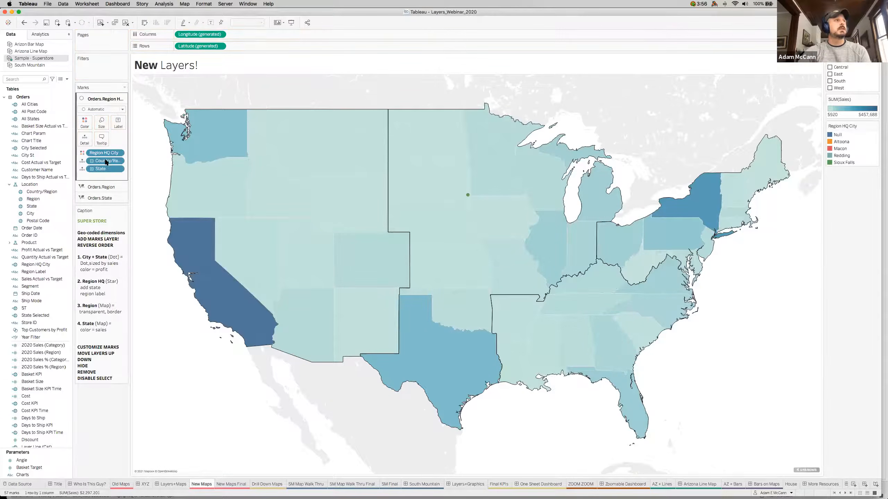
Change the Region HQ City layer's mark type to Shape and use a filled star.
left_click(93, 110)
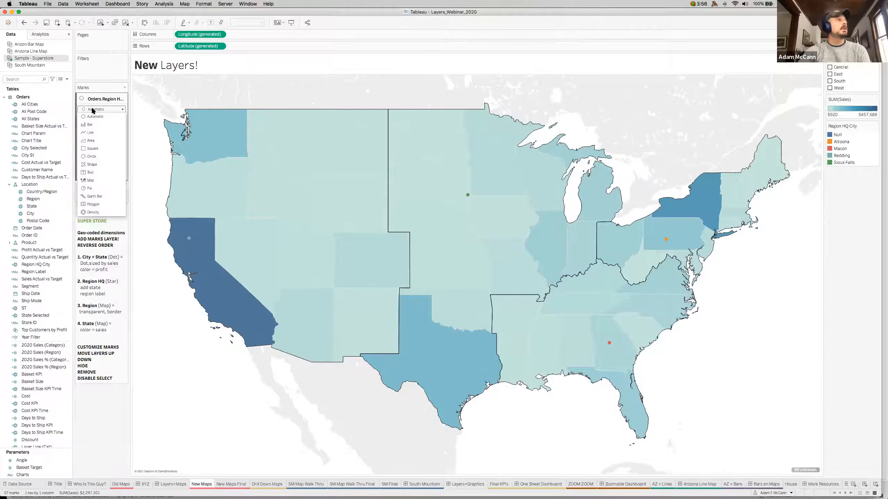
left_click(92, 165)
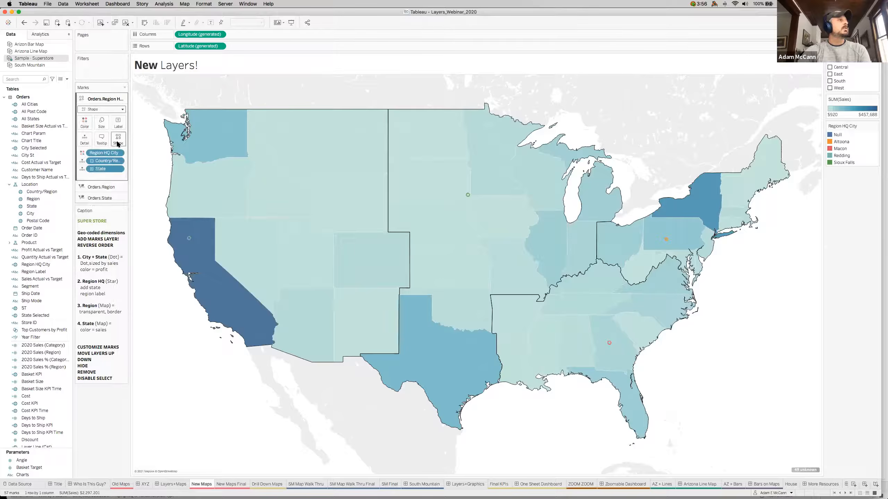
left_click(118, 140)
left_click(150, 169)
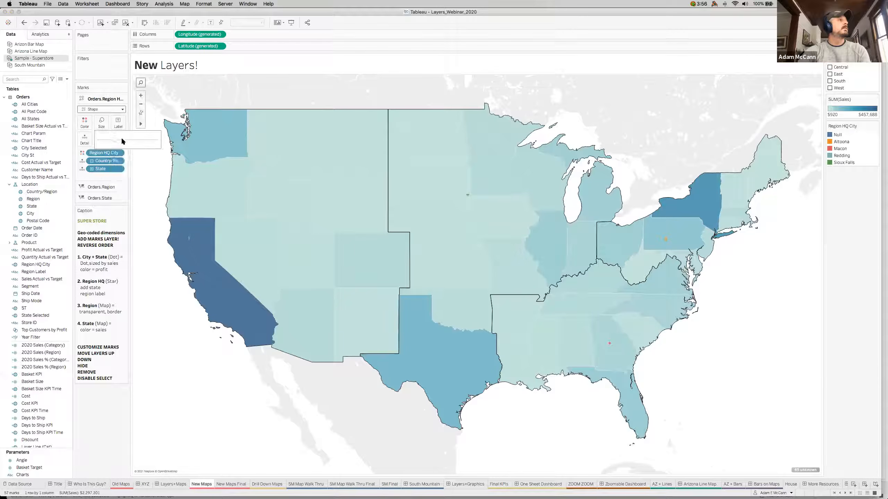
Use Region HQ City as the stars' label instead of their color.
left_click(84, 122)
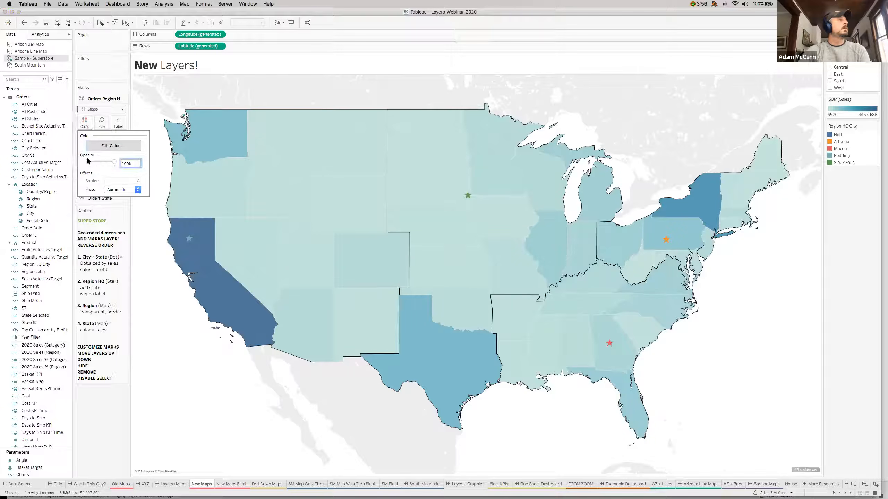
right_click(70, 132)
key("Escape")
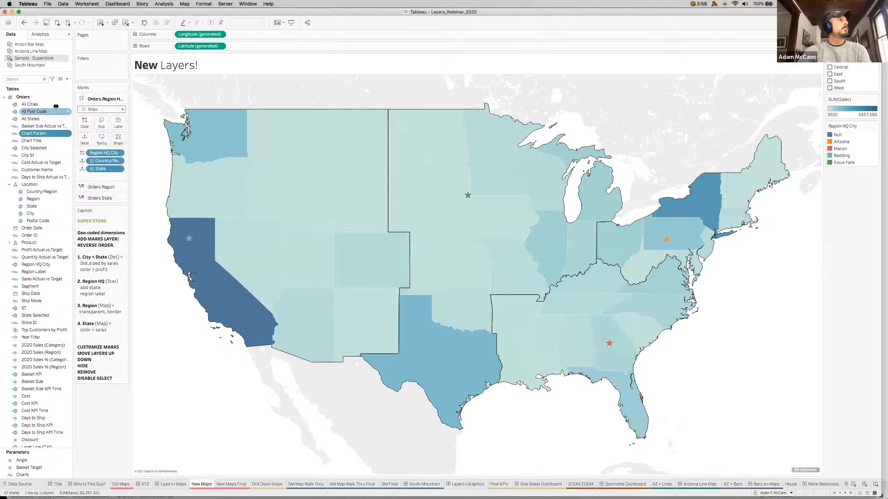
left_click_drag(100, 154, 118, 123)
Color the Region HQ City stars black and enlarge them.
left_click(84, 122)
left_click(89, 144)
left_click(103, 122)
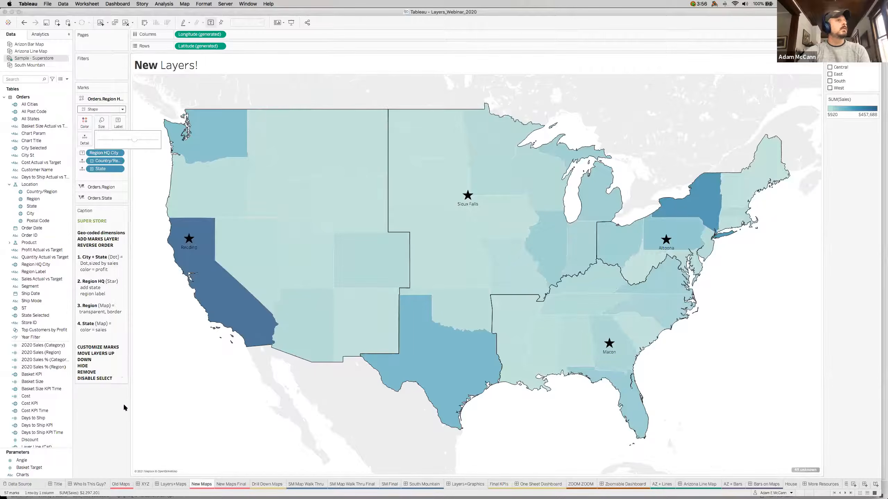
Add City as a new map layer with State in its detail and circle marks.
left_click(30, 215)
left_click_drag(30, 215, 190, 89)
left_click_drag(32, 206, 96, 169)
left_click(101, 109)
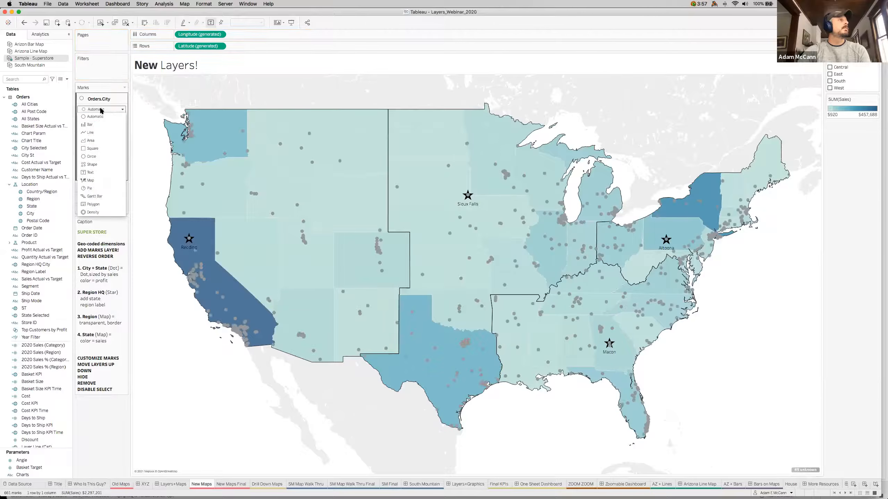
left_click(90, 156)
Size the city circles by Sales and color them by Profit.
scroll(32, 332, "down", 5)
left_click(32, 376)
left_click_drag(32, 376, 101, 122)
left_click(31, 324)
left_click_drag(32, 324, 85, 123)
Adjust the overall size of the city circles and give them a black border.
left_click(101, 123)
left_click(133, 141)
left_click_drag(132, 140, 109, 139)
left_click(86, 128)
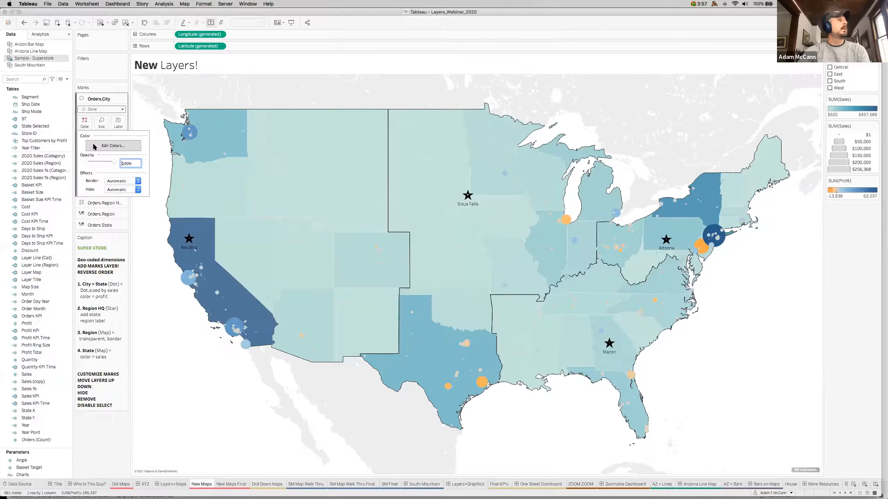
left_click(106, 181)
left_click(109, 214)
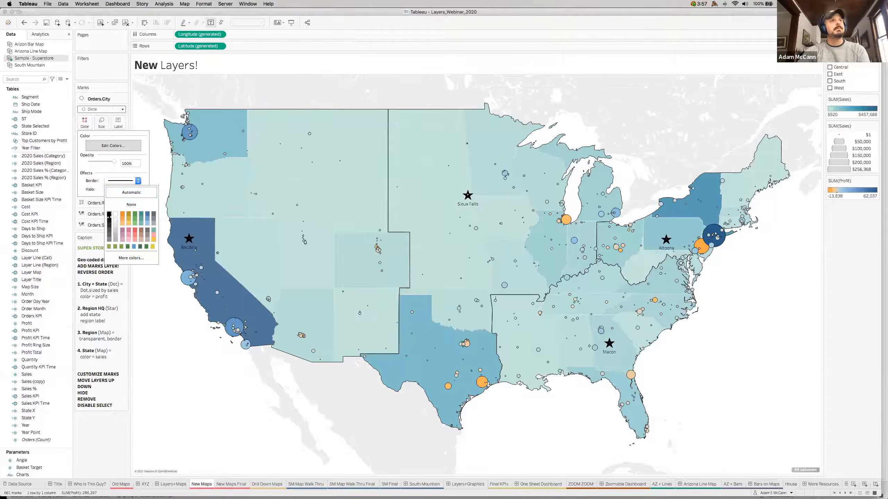
left_click(793, 322)
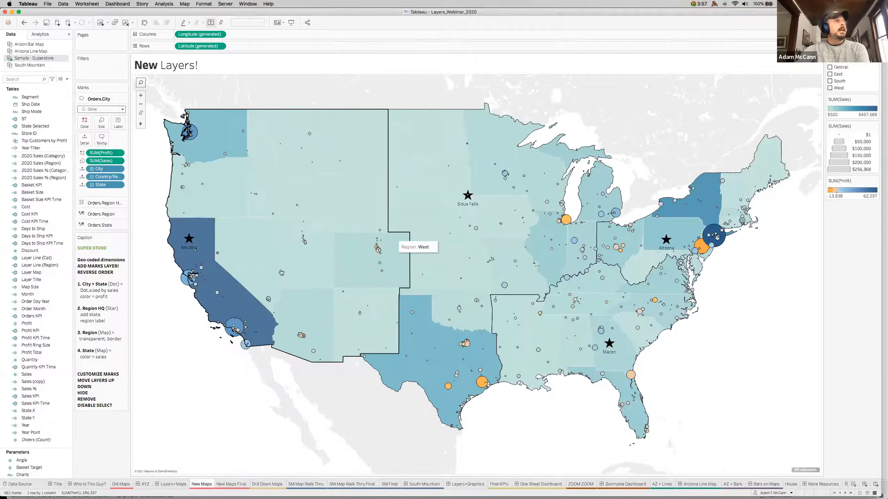
Move the Region layer above the City layer and test selecting a region on the map.
mouse_move(574, 245)
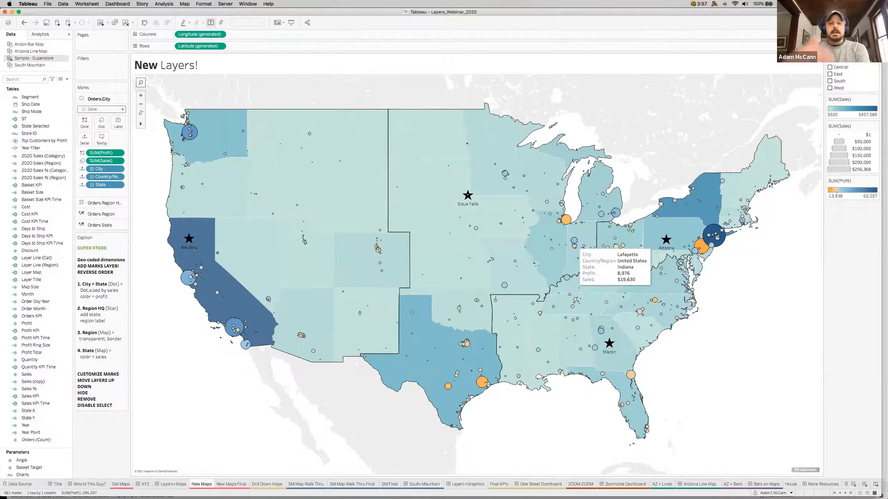
mouse_move(88, 101)
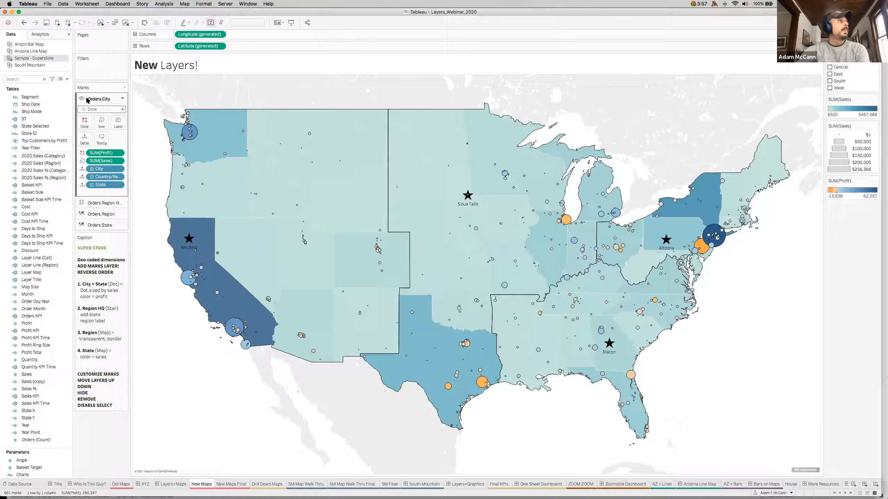
left_click(101, 214)
mouse_move(98, 120)
mouse_move(98, 110)
left_mouse_down()
mouse_move(95, 93)
mouse_move(94, 110)
left_mouse_up()
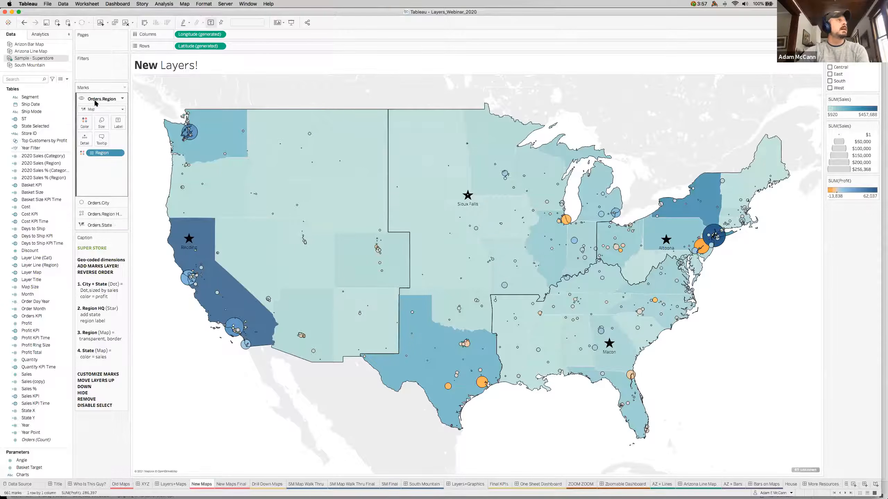
left_click(254, 209)
left_click(241, 214)
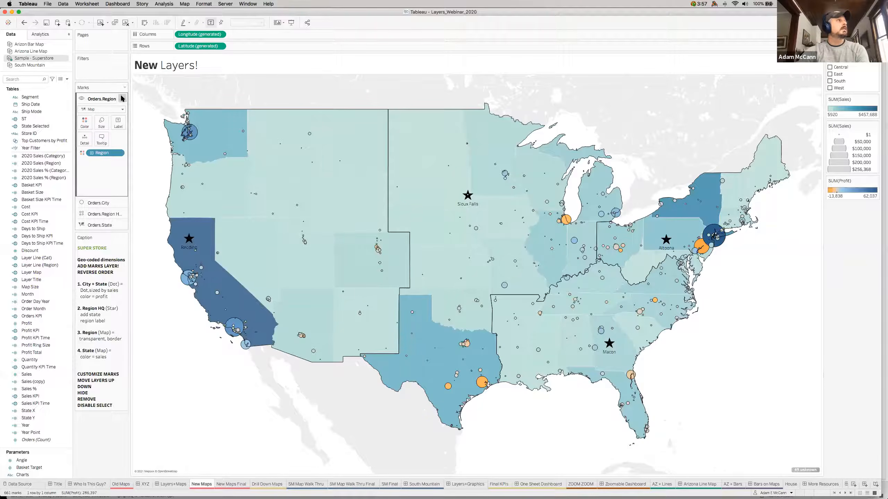
Disable selection on the Region layer and test it by selecting Wyoming, clearing the selection again.
left_click(122, 98)
left_click(97, 107)
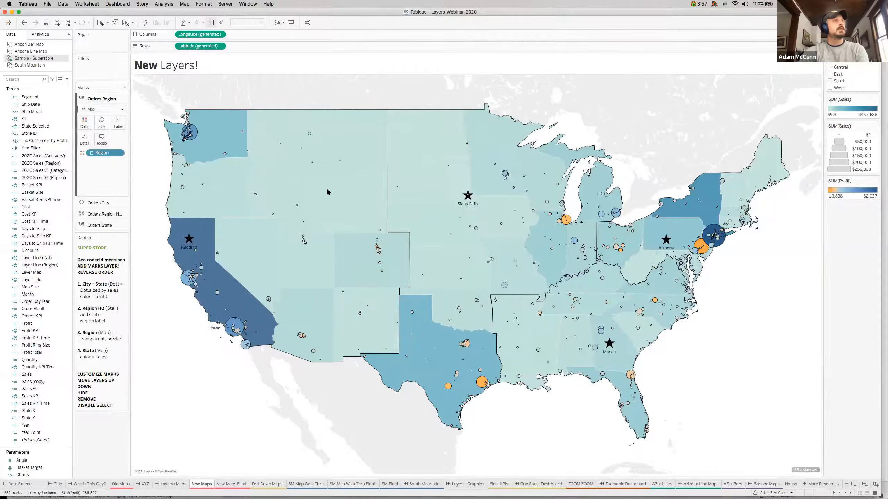
left_click(339, 202)
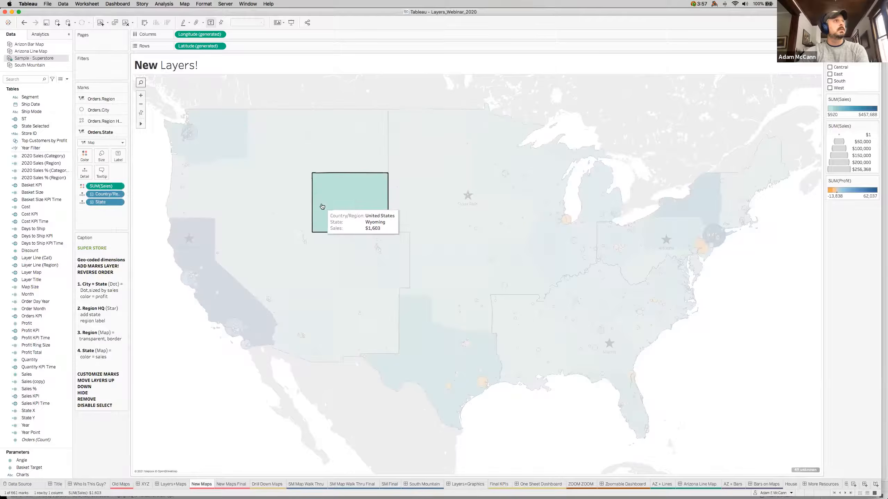
left_click(158, 120)
Hide the Region layer and show it again, repeating the toggle once more.
left_click(122, 99)
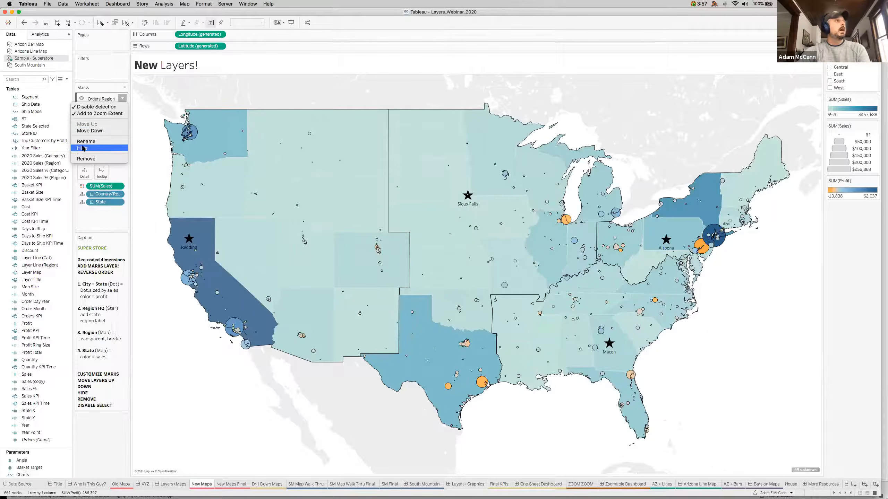
key("Escape")
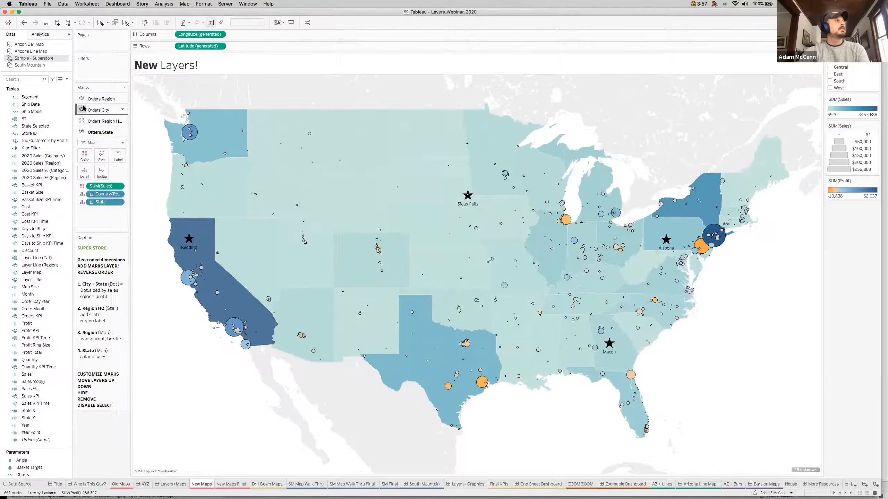
left_click(80, 99)
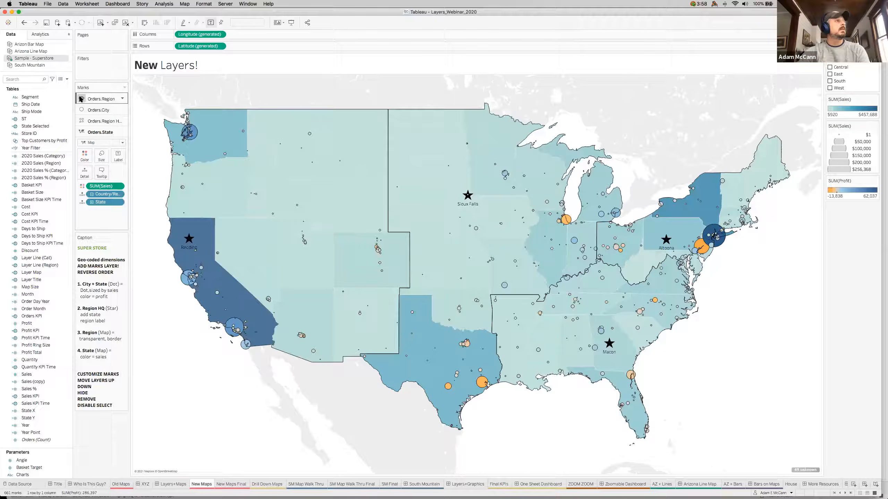
left_click(80, 99)
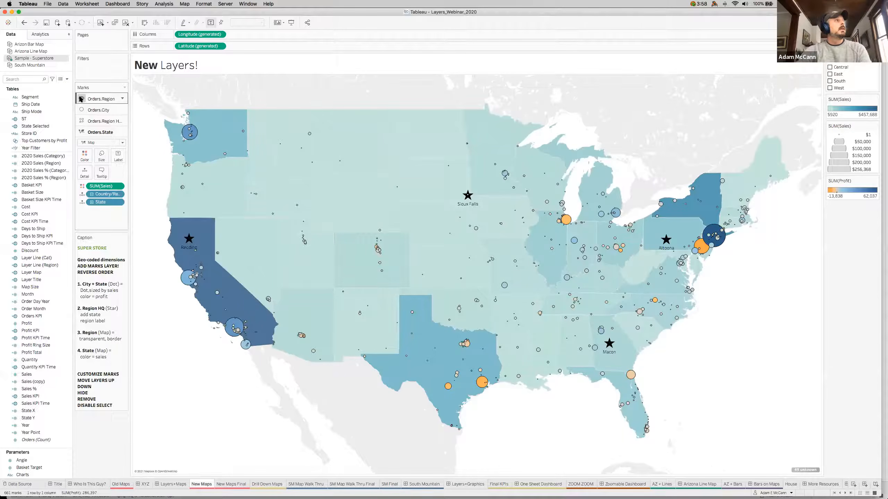
left_click(81, 99)
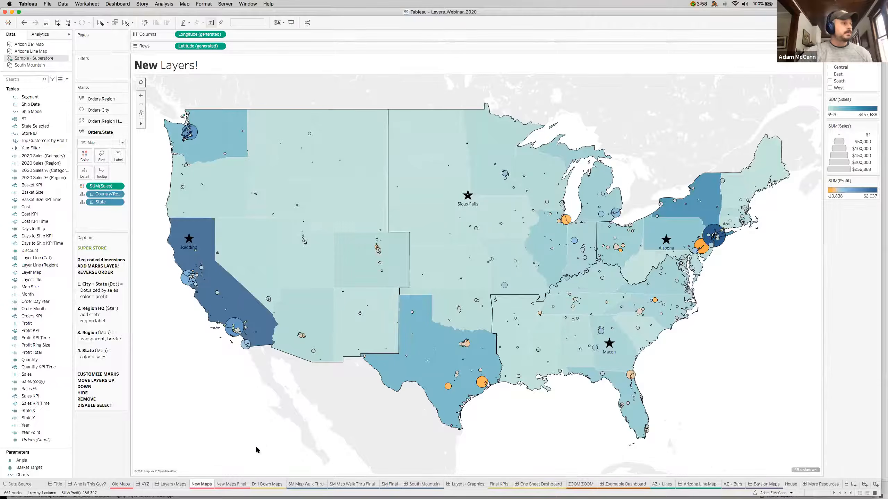
Go to the Drill Down Maps sheet and show its All States layer.
left_click(272, 487)
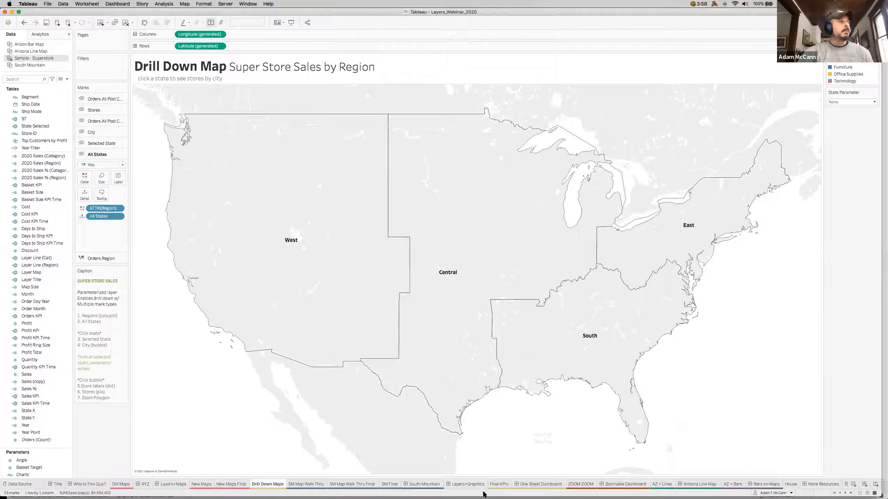
left_click(101, 258)
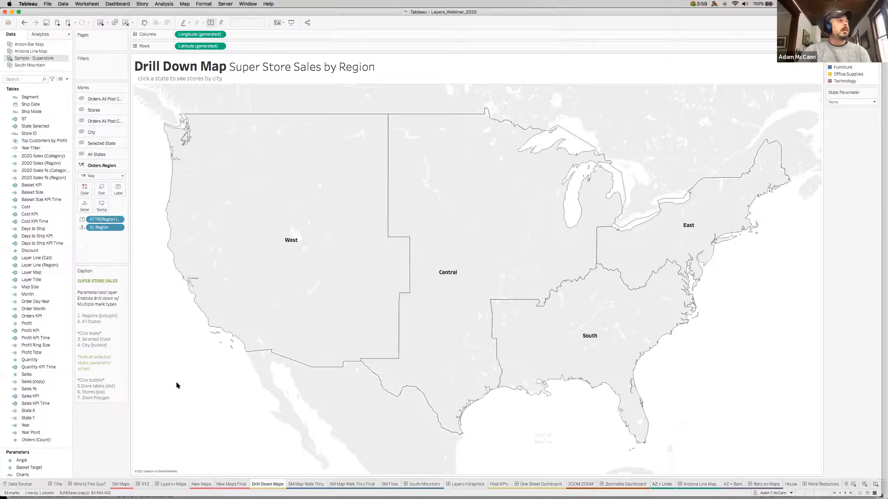
left_click(94, 155)
left_click(81, 155)
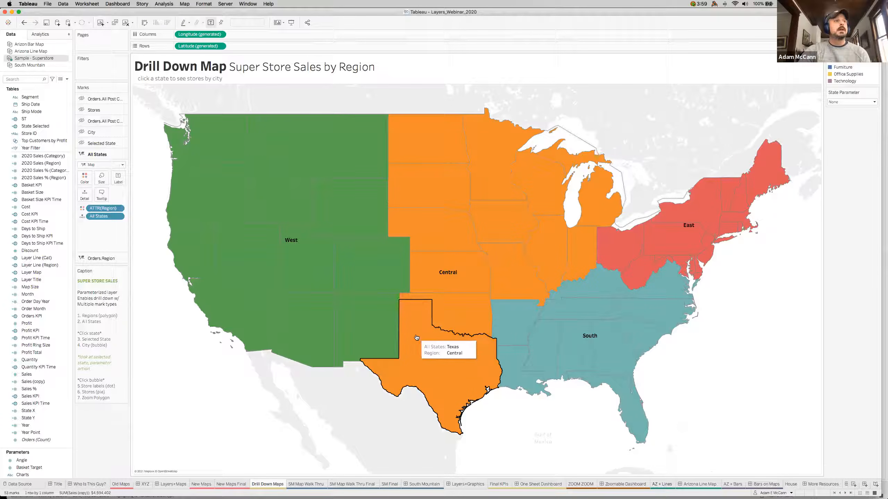
Drill into Texas on the map, show the Selected State layer and expand its marks settings.
left_click(424, 357)
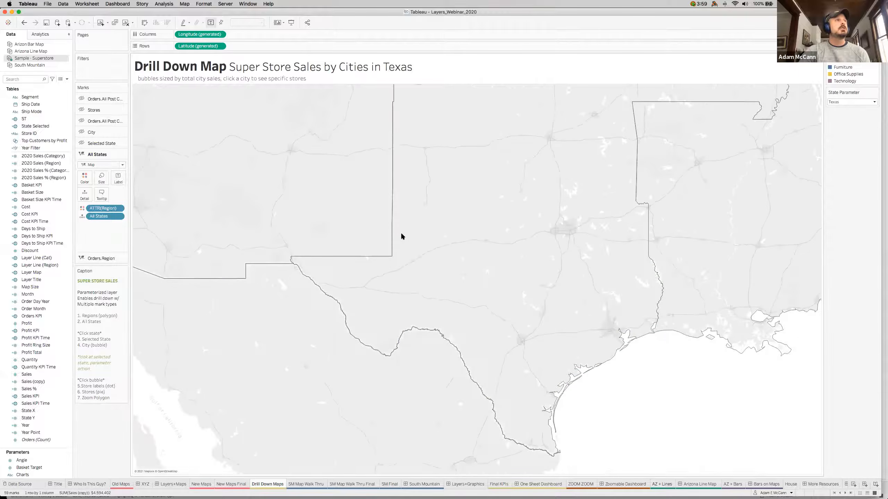
left_click(79, 143)
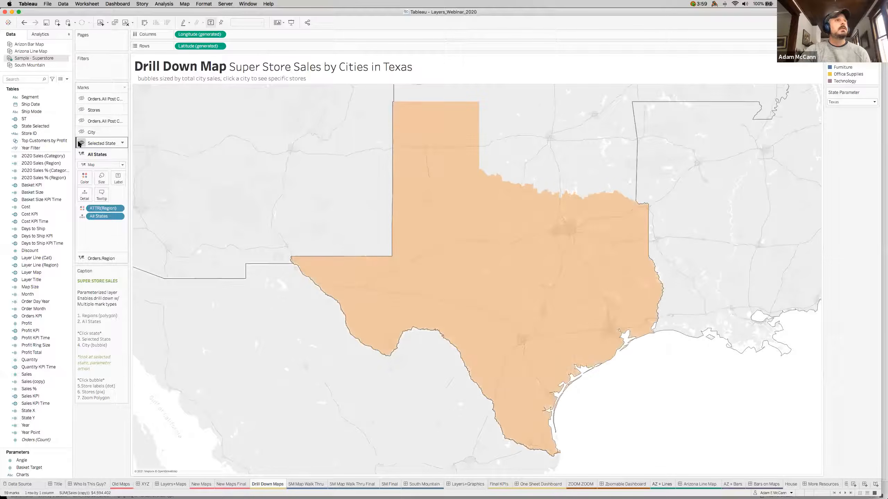
left_click(98, 146)
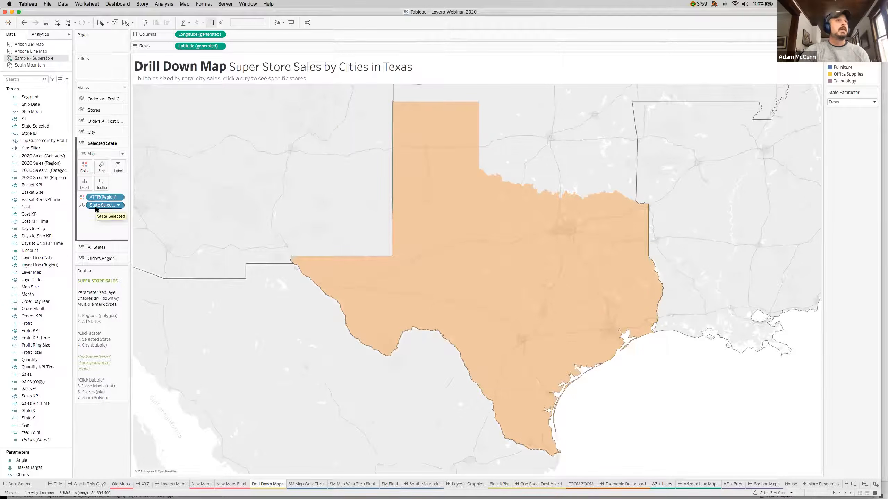
Clear the Texas selection and select Texas again to test the drill-down.
left_click(90, 246)
left_click(512, 293)
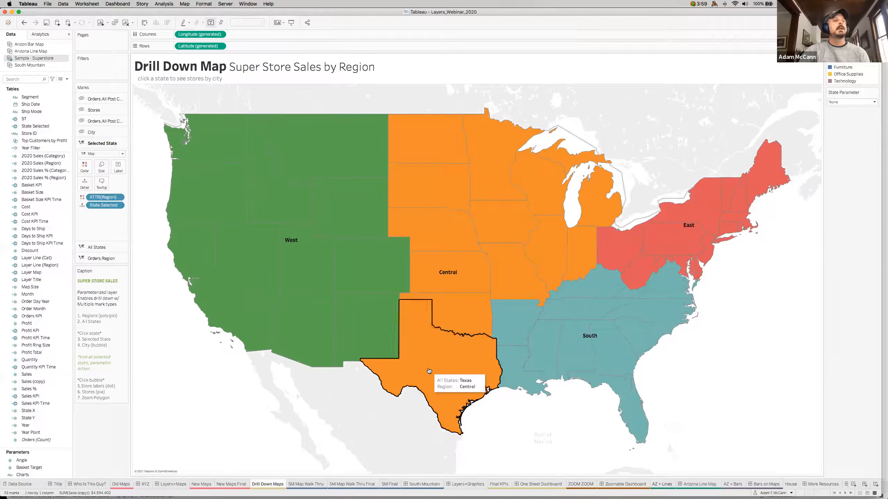
left_click(429, 370)
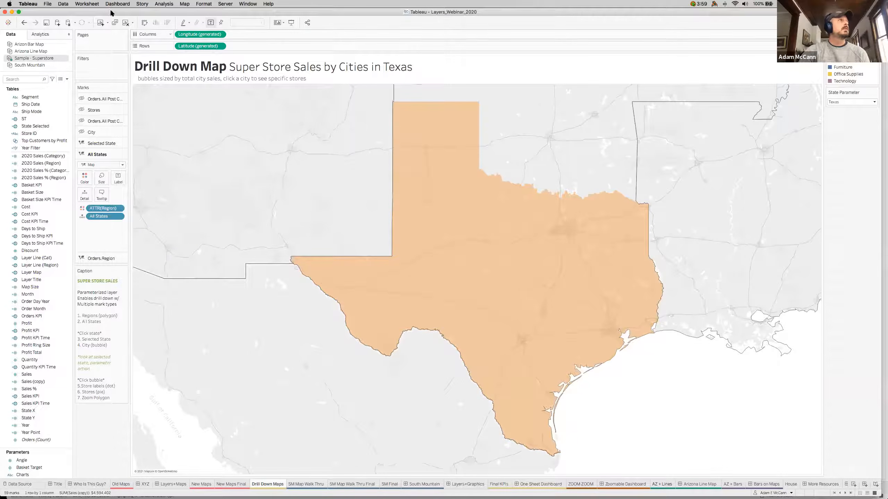
Review the settings of the worksheet's State parameter action.
left_click(90, 4)
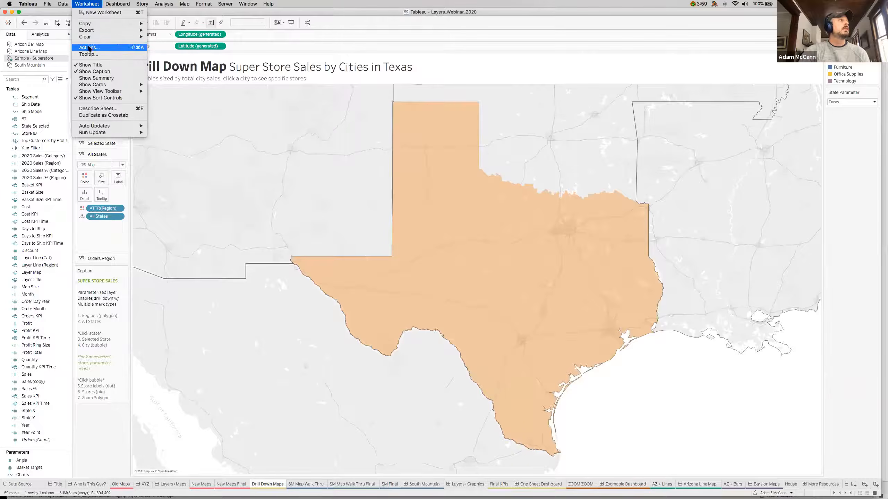
left_click(89, 47)
left_click(376, 229)
left_click(475, 293)
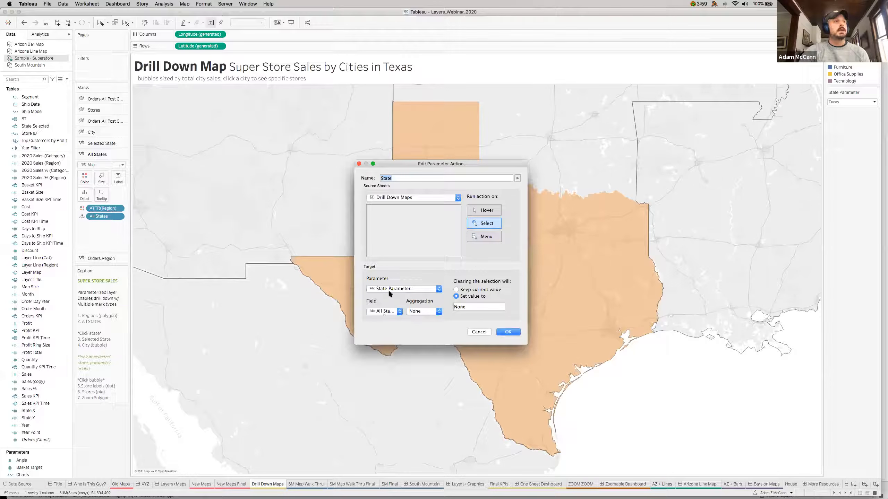
left_click(508, 332)
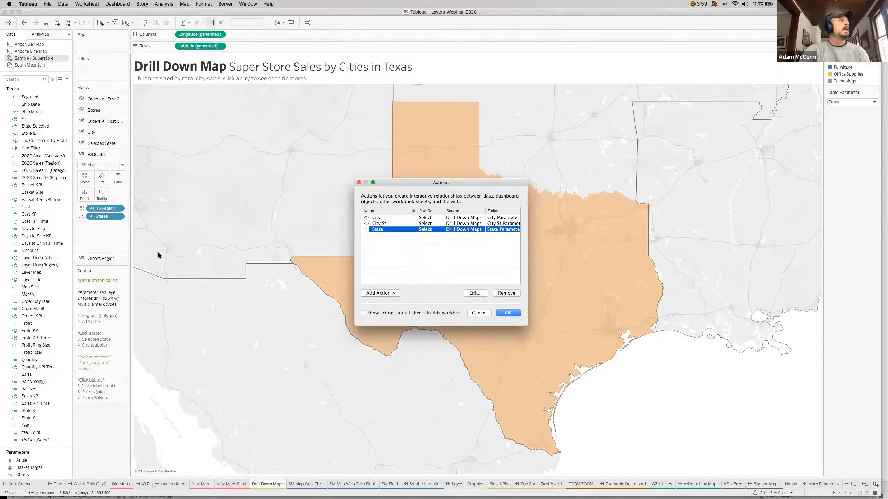
Close the action settings, expand the Selected State layer's marks and search the Superstore data fields for "stat".
left_click(508, 312)
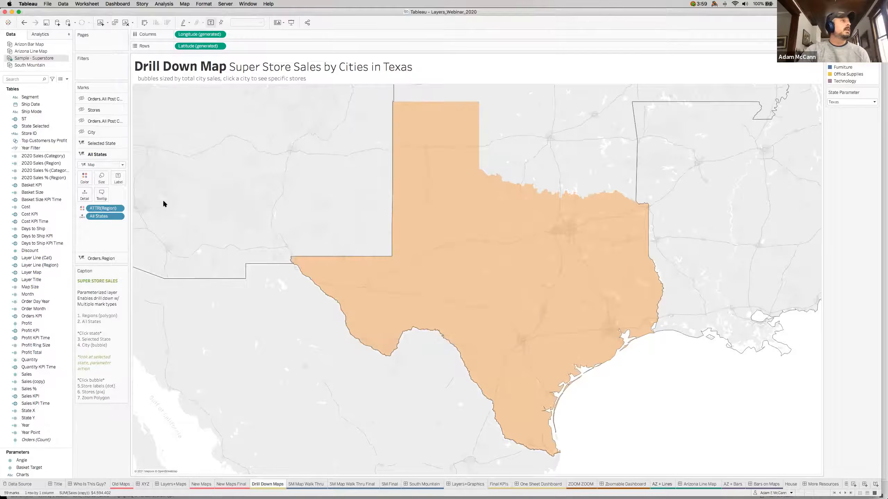
left_click(99, 143)
scroll(51, 219, "down", 5)
left_click(41, 334)
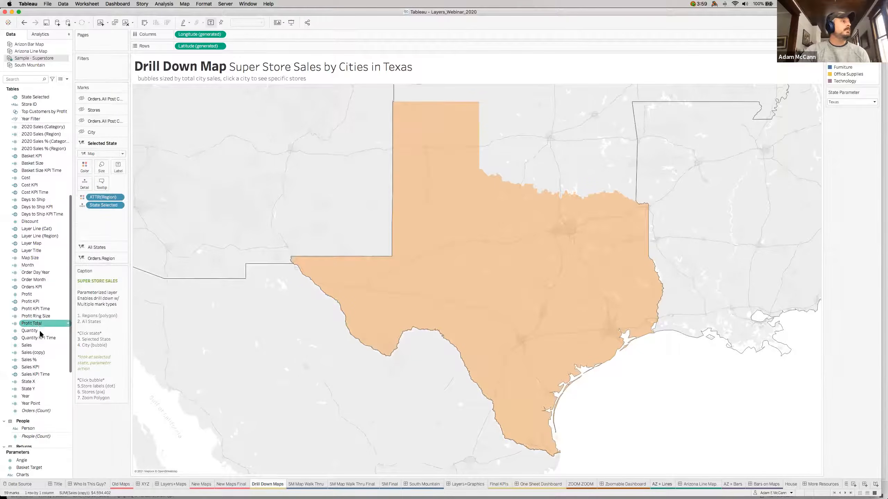
scroll(41, 336, "down", 3)
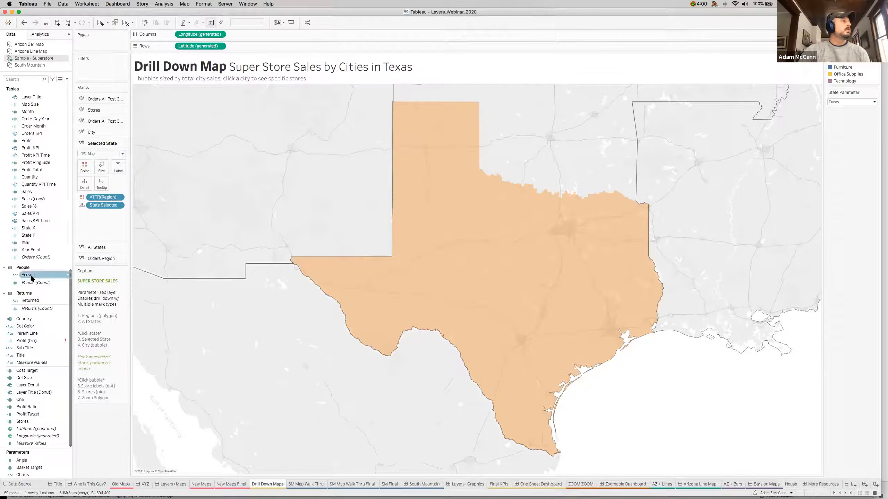
scroll(37, 285, "up", 10)
left_click(35, 286)
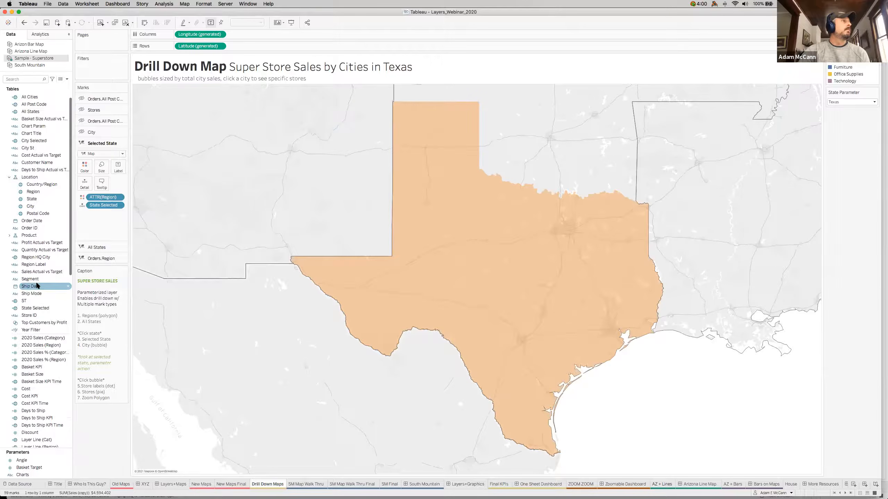
scroll(37, 276, "down", 11)
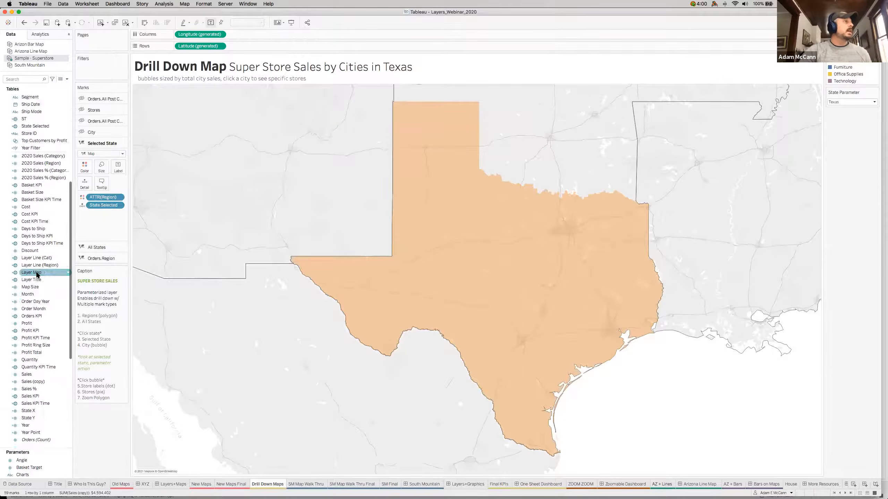
scroll(36, 364, "down", 2)
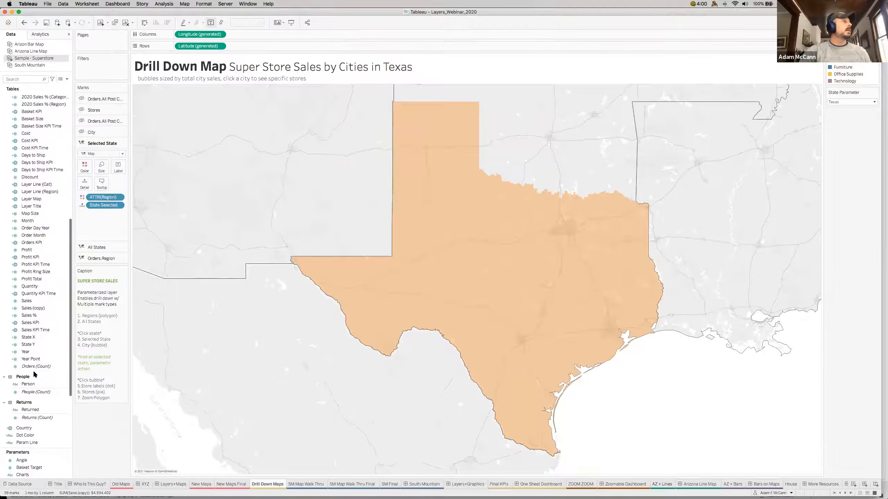
scroll(34, 341, "up", 13)
left_click(20, 79)
type("stat")
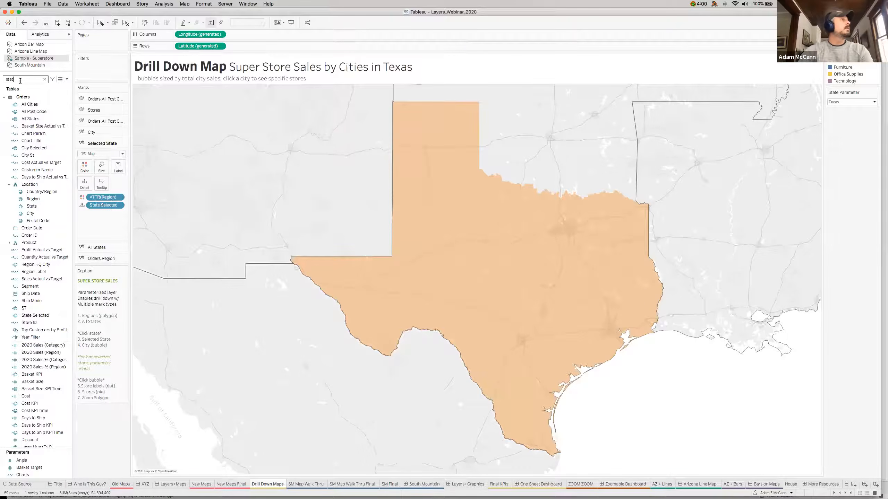
Review the State Selected calculation, highlighting its comparison of State Parameter with State, and close it.
right_click(31, 126)
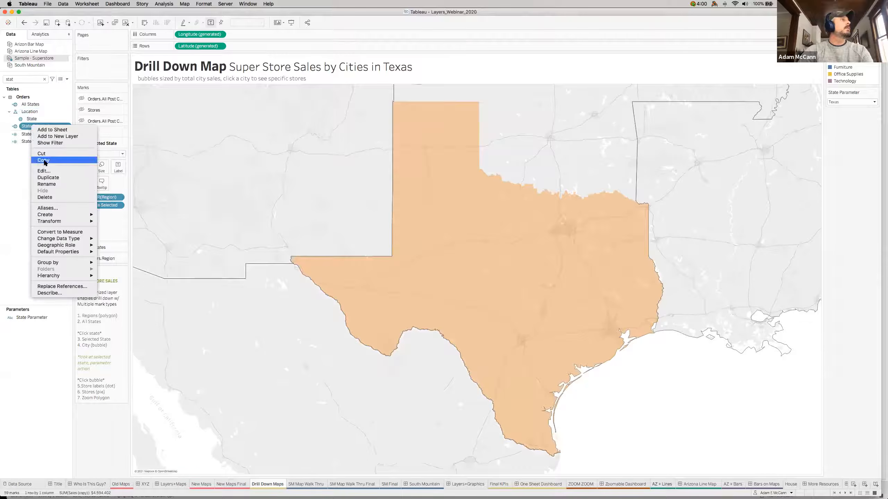
left_click(43, 171)
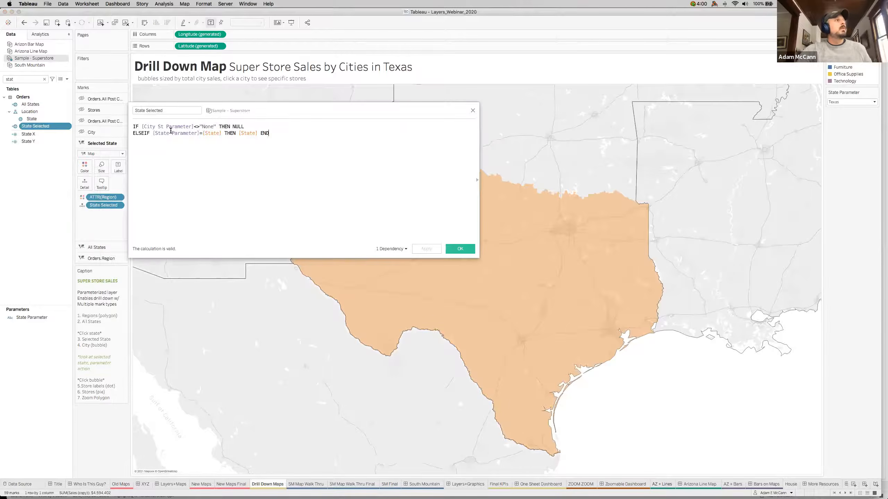
left_click_drag(154, 133, 222, 132)
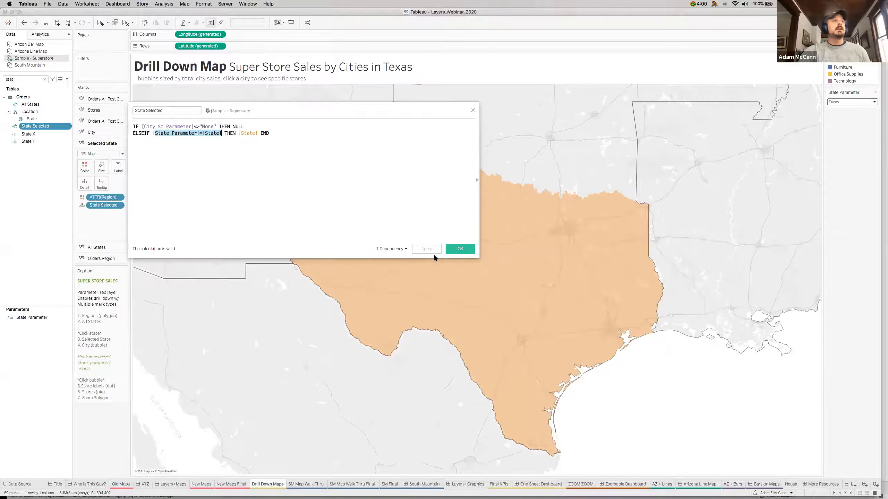
left_click(460, 249)
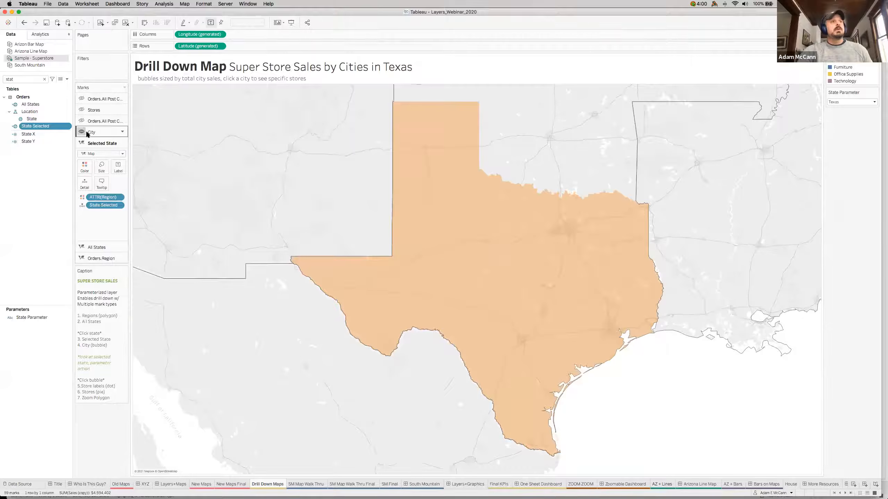
Show the City layer, return to the regional view and select Texas again to test the city bubbles.
left_click(81, 131)
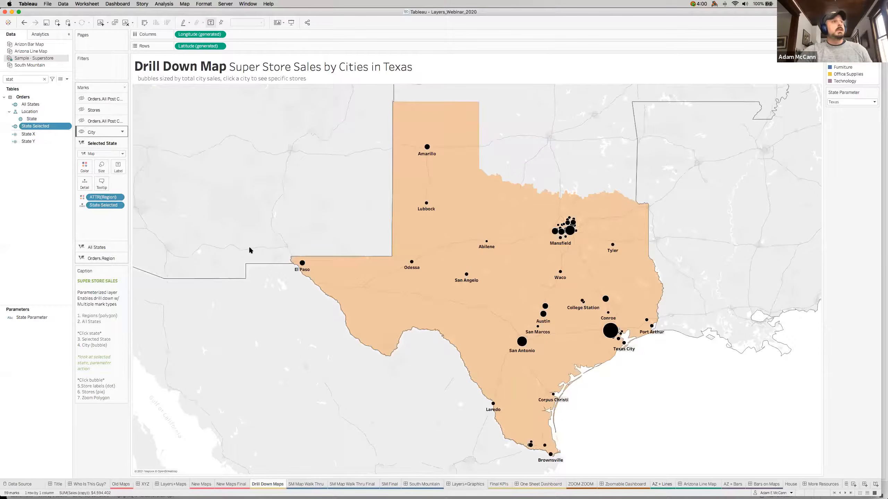
left_click(383, 335)
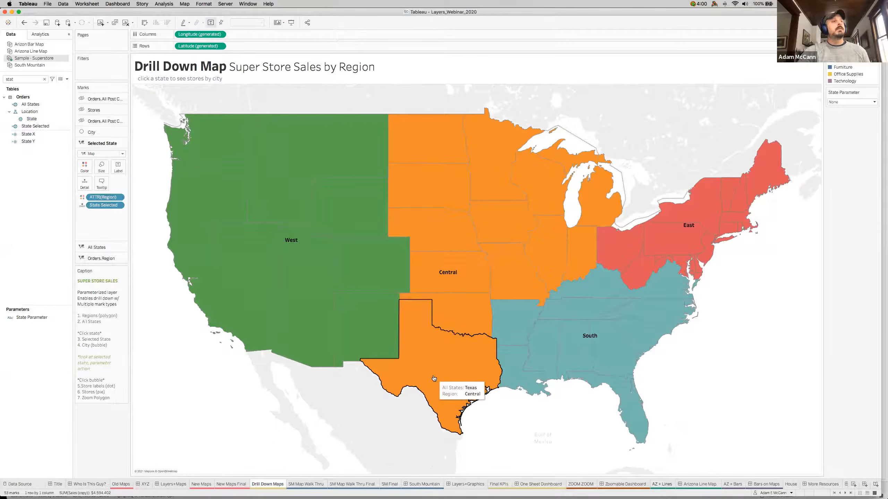
left_click(434, 378)
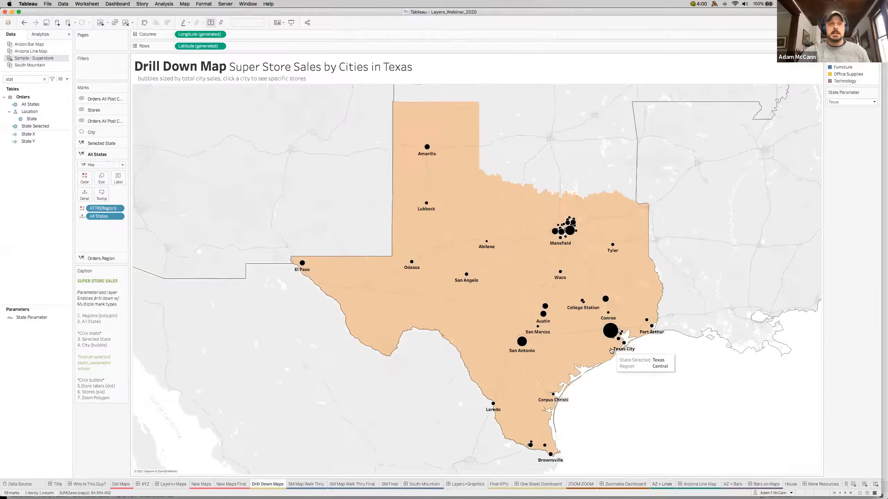
Drill into Houston and show the store label, Stores pie and zoom polygon layers.
mouse_move(607, 339)
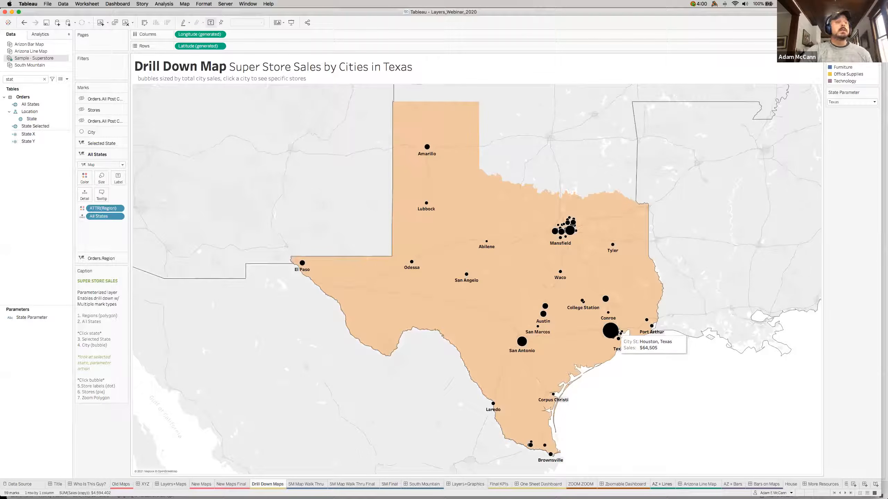
left_click(615, 333)
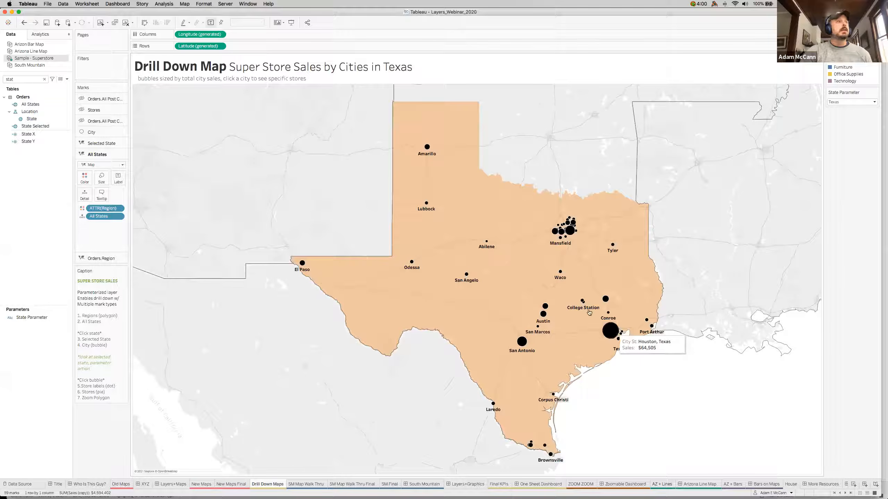
left_click(82, 110)
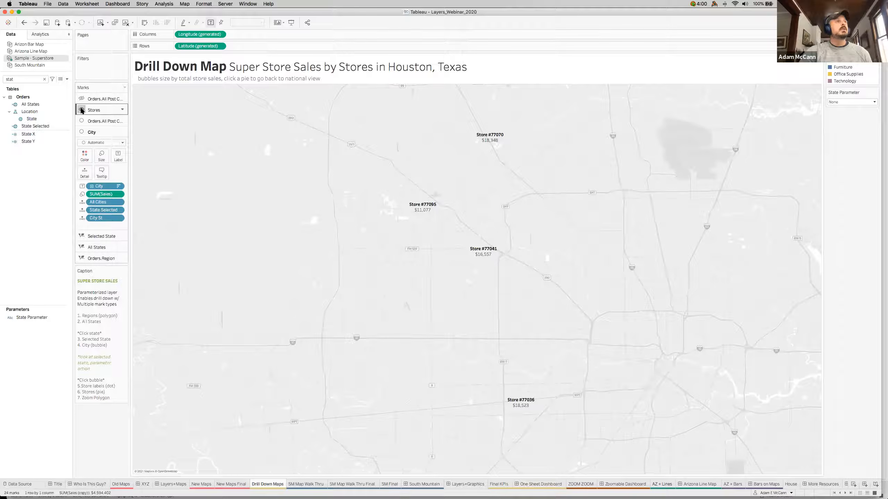
left_click(81, 110)
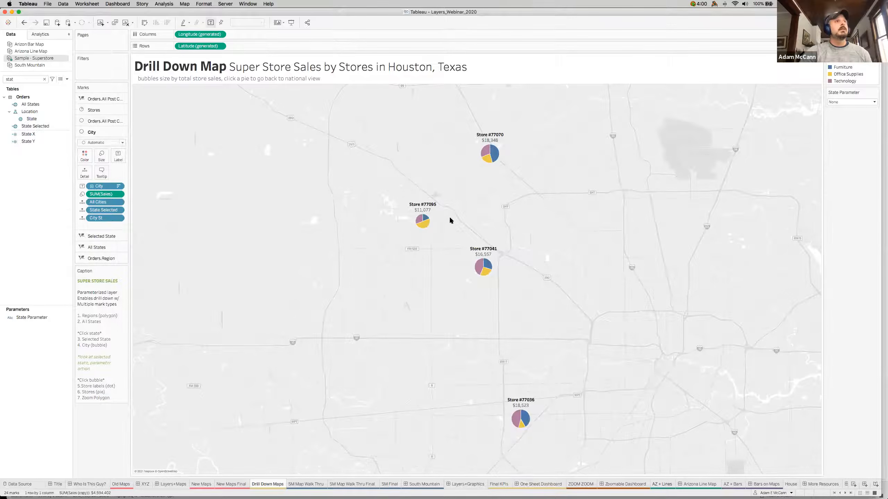
Test the full drill-down by returning to the national view from a store pie, then selecting Texas and Houston.
left_click(494, 155)
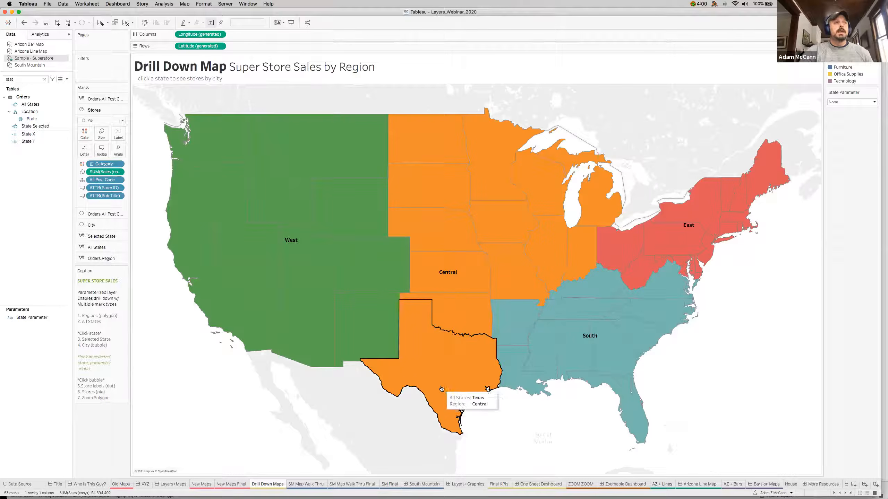
left_click(440, 384)
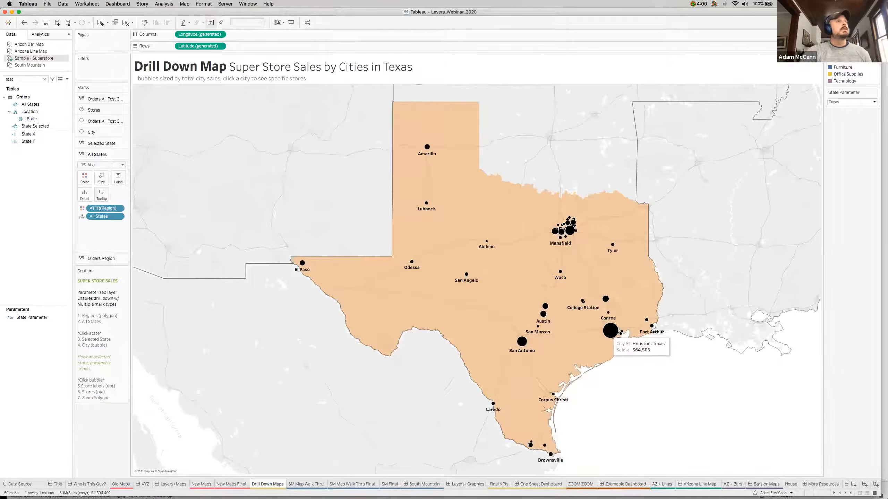
left_click(608, 327)
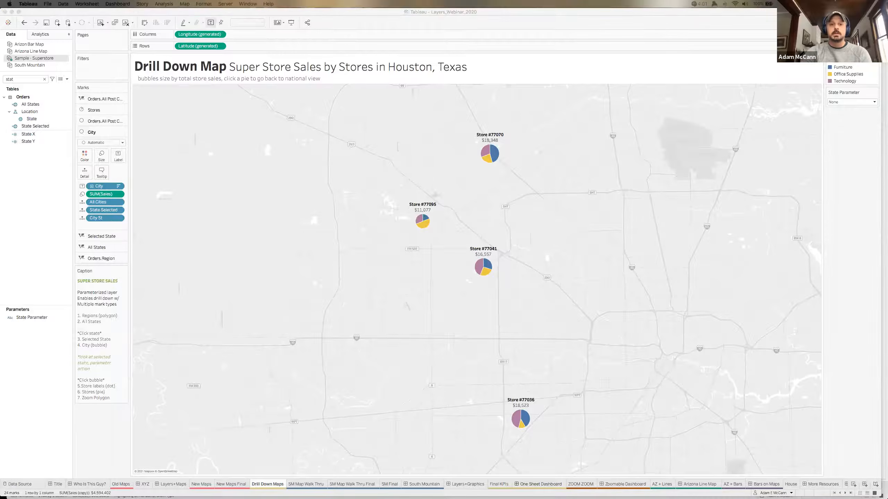
Go to the SM Map Walk Thru sheet, switch to the South Mountain data source and clear the field search.
left_click(306, 484)
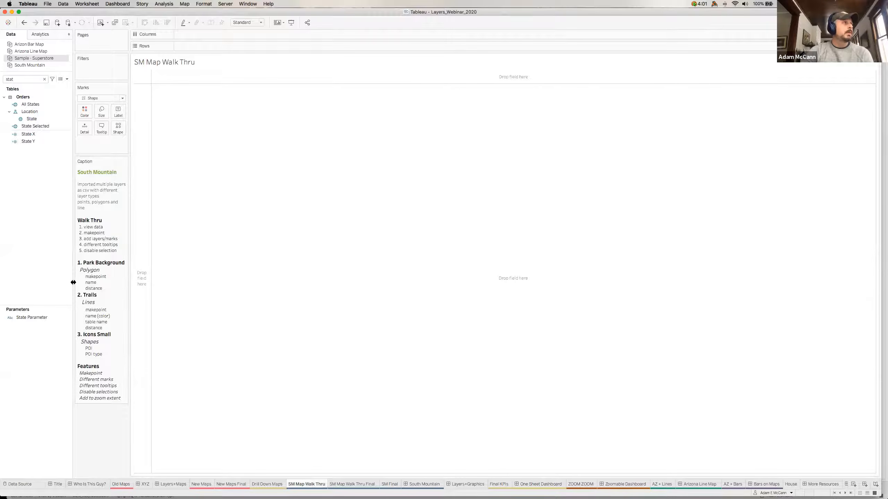
left_click(30, 65)
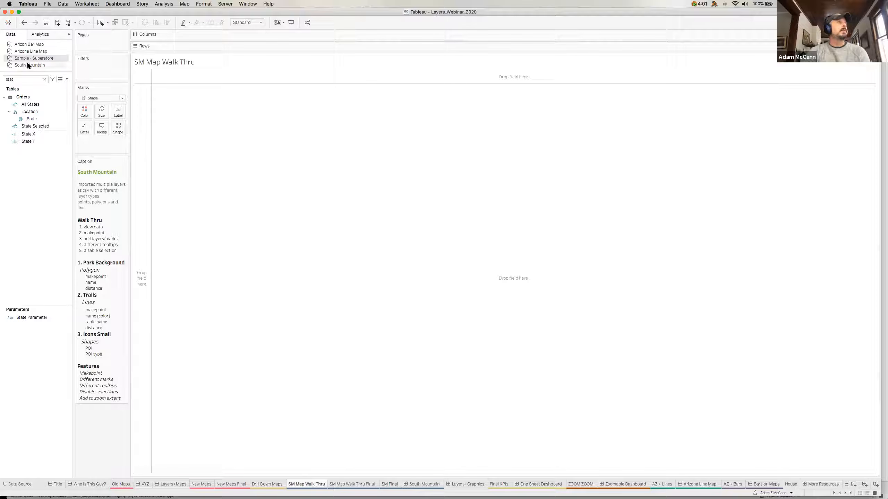
left_click(44, 80)
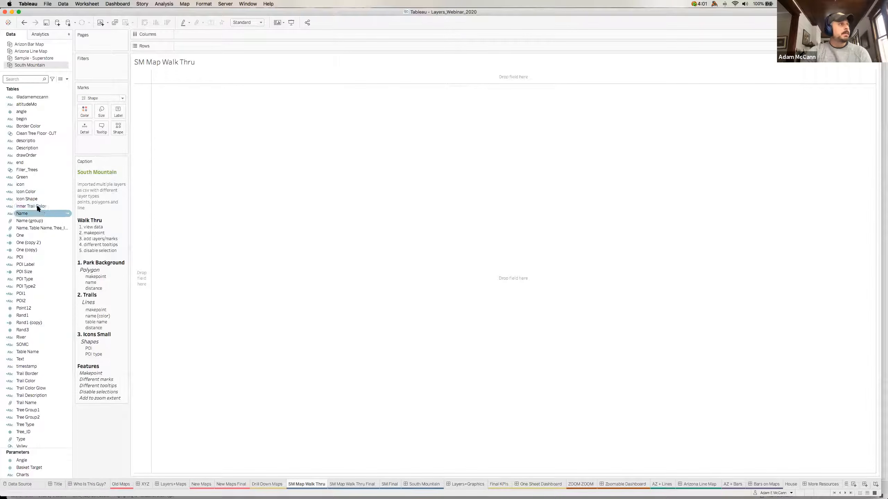
Look through the South Mountain fields, view the source's underlying data in an enlarged window and close it.
scroll(36, 204, "down", 5)
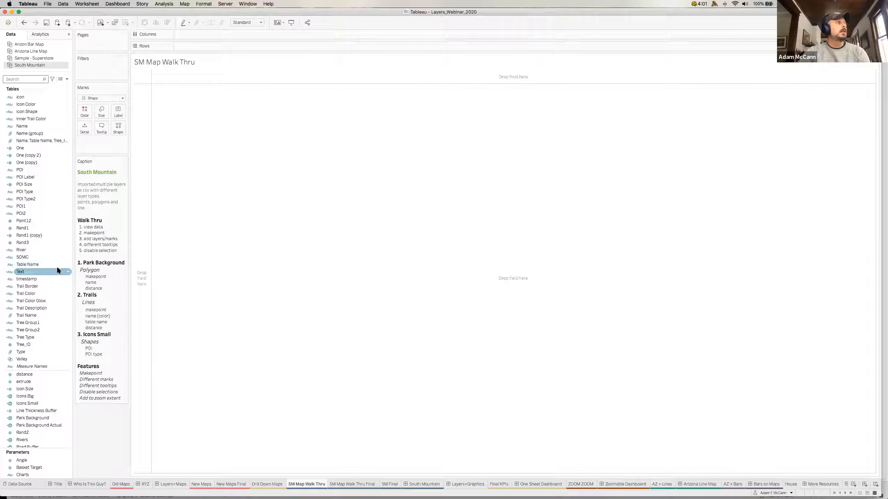
scroll(38, 248, "down", 6)
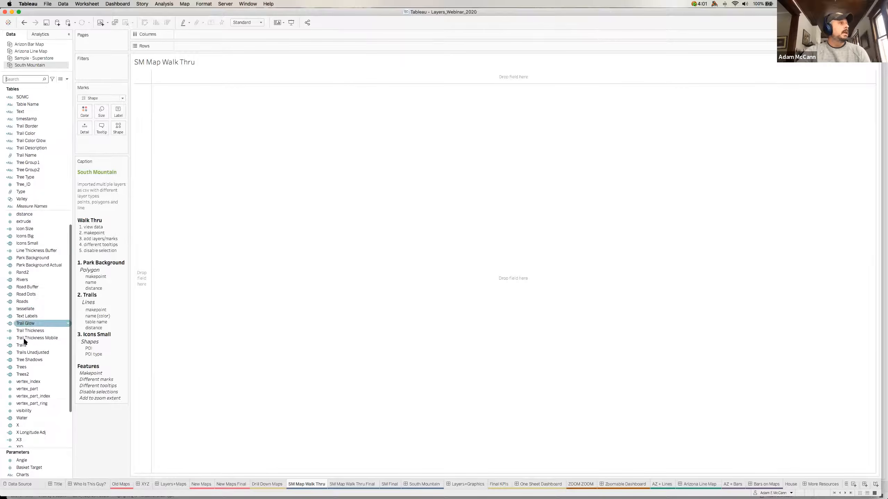
right_click(29, 257)
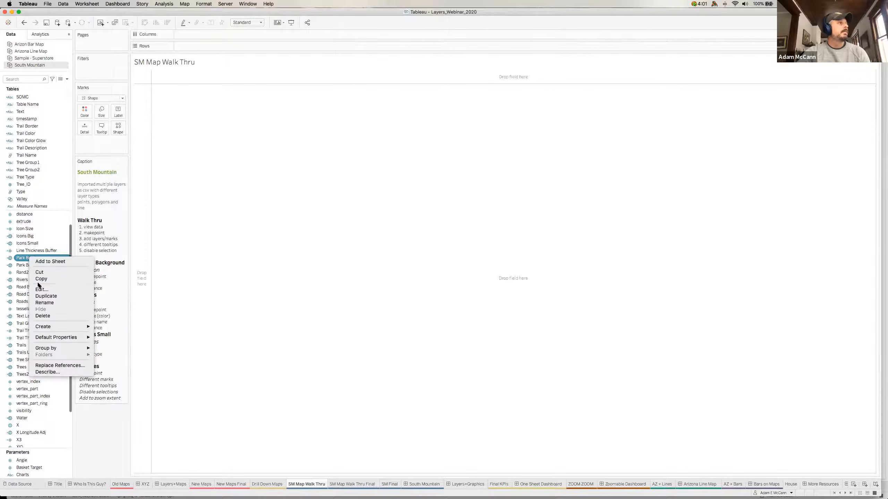
right_click(36, 65)
left_click(49, 83)
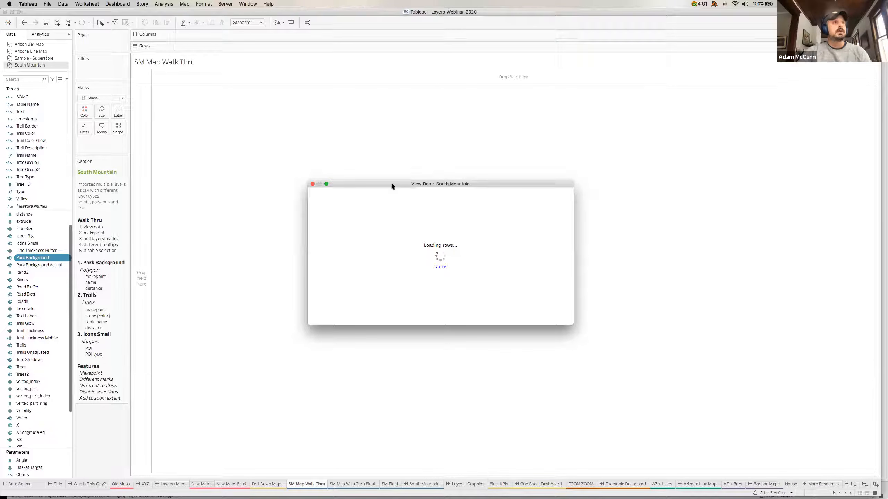
left_click_drag(574, 325, 769, 433)
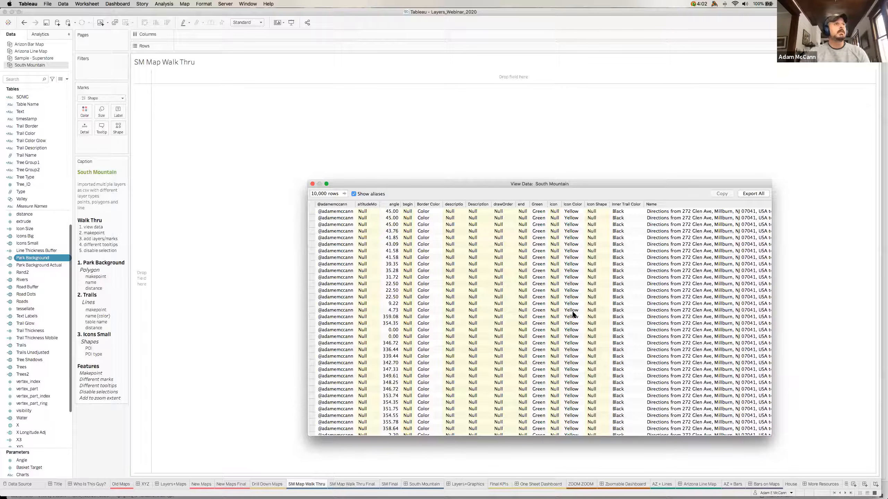
left_click(313, 184)
Plot the Park Background field as map detail and add Name to the detail.
left_click_drag(24, 258, 95, 142)
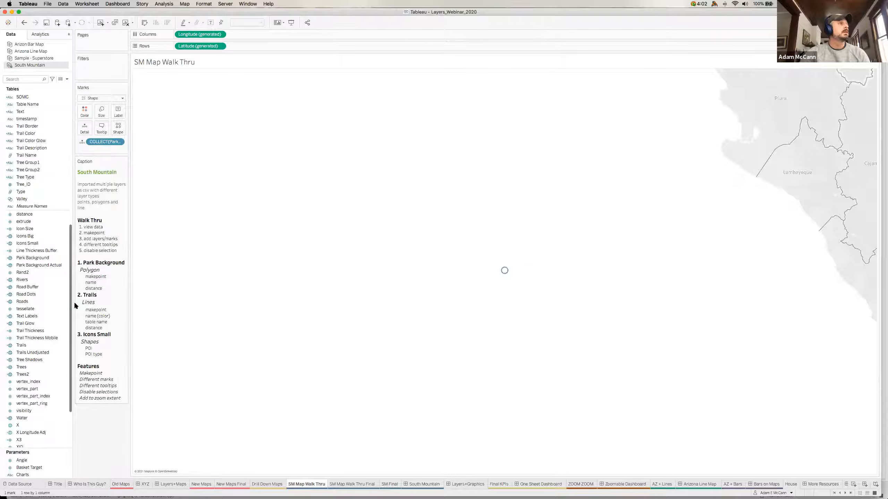
scroll(33, 159, "up", 5)
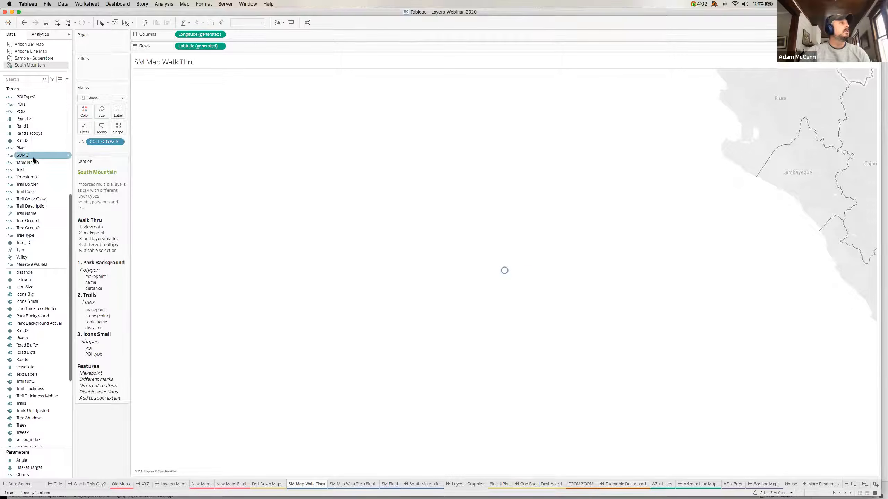
scroll(32, 155, "up", 8)
left_click_drag(21, 125, 102, 143)
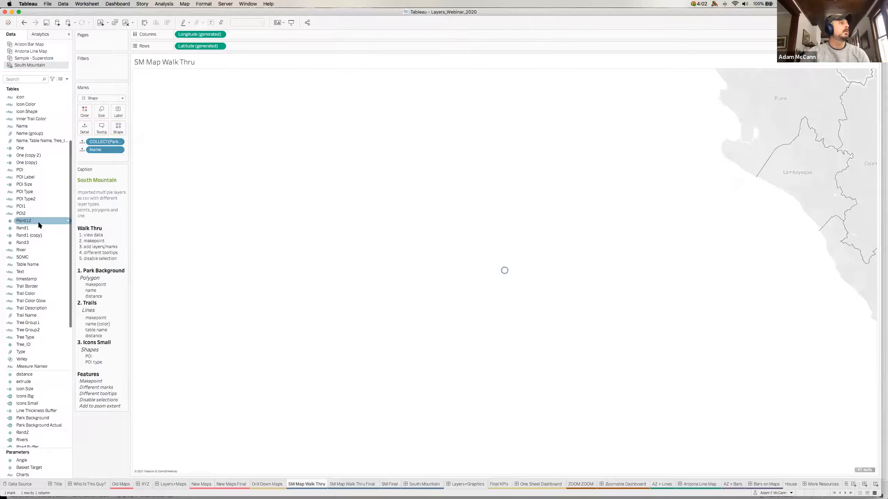
Add distance to the detail as a dimension and set the mark type to Polygon.
scroll(38, 221, "down", 14)
left_click_drag(28, 207, 104, 157)
right_click(104, 157)
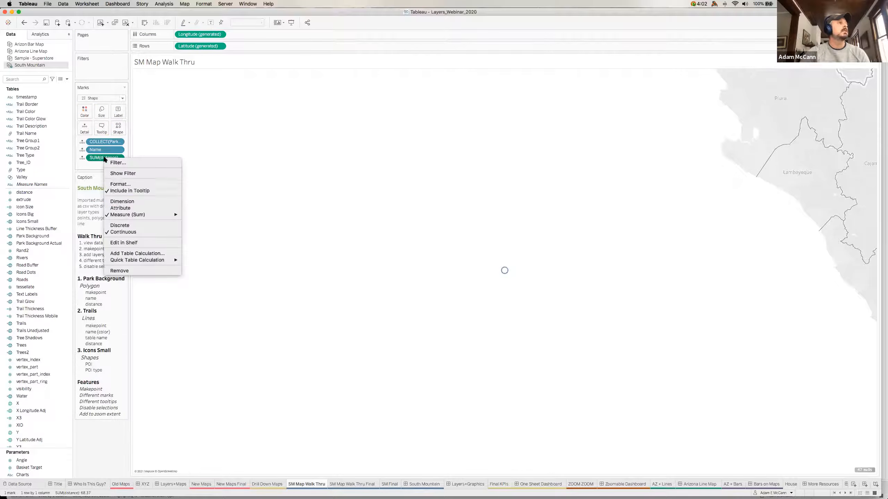
left_click(118, 201)
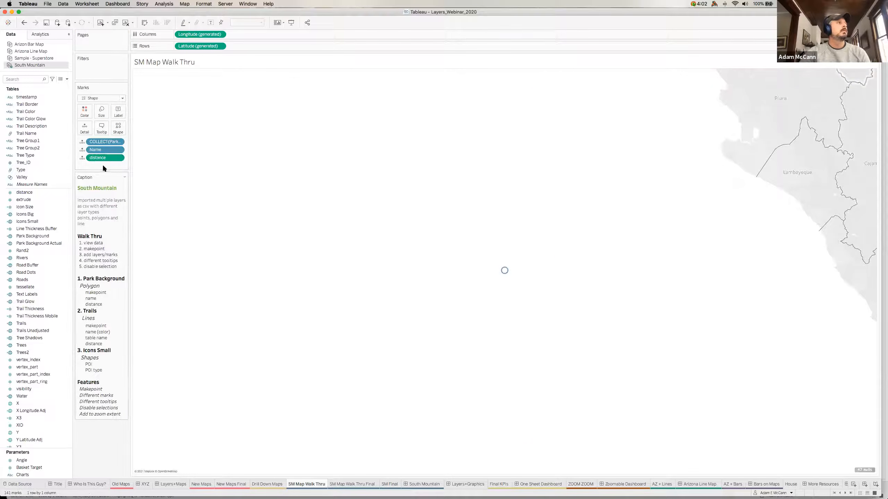
left_click(94, 99)
left_click(93, 193)
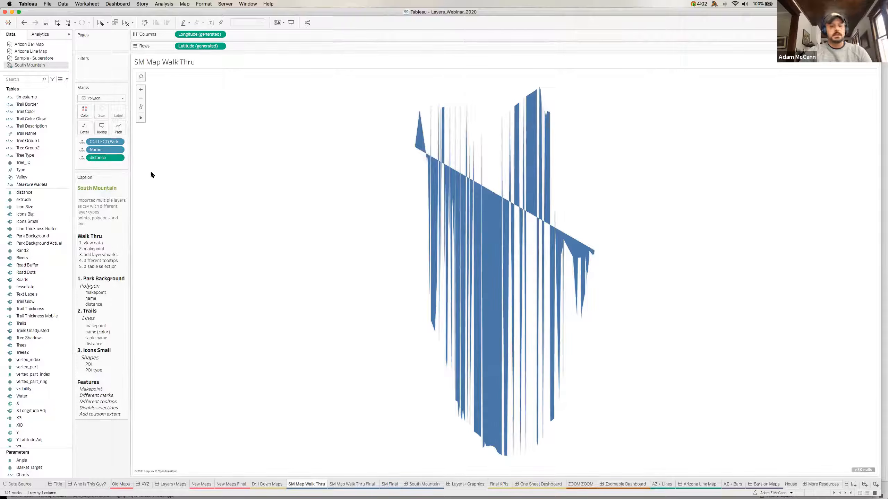
Undo the mark type change, set the Park Background marks to Polygon again and use distance as the path.
left_click(23, 23)
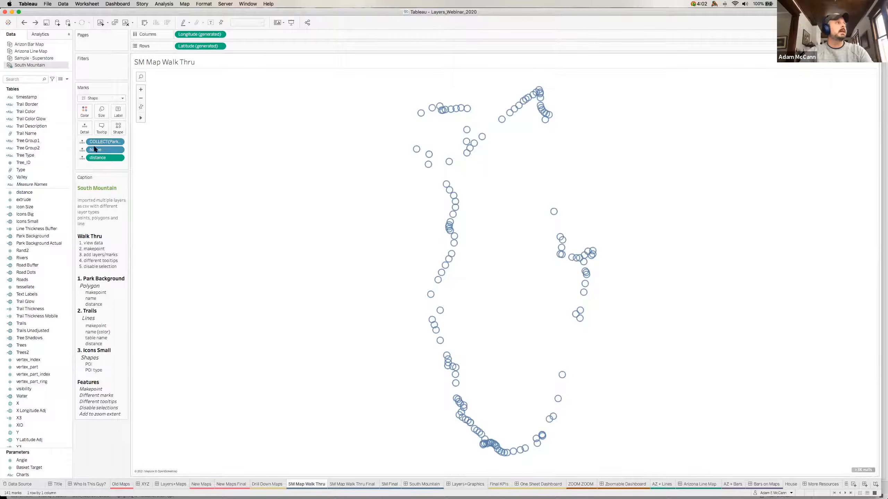
left_click(93, 98)
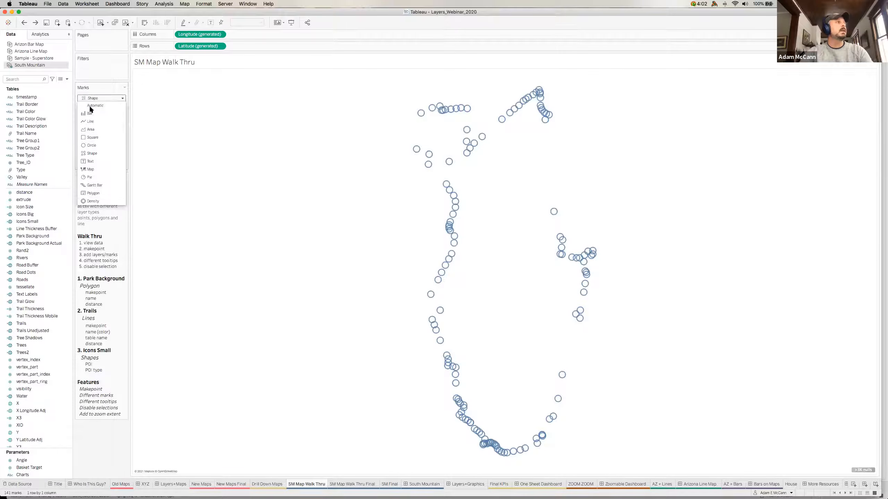
left_click(93, 193)
left_click_drag(97, 157, 121, 129)
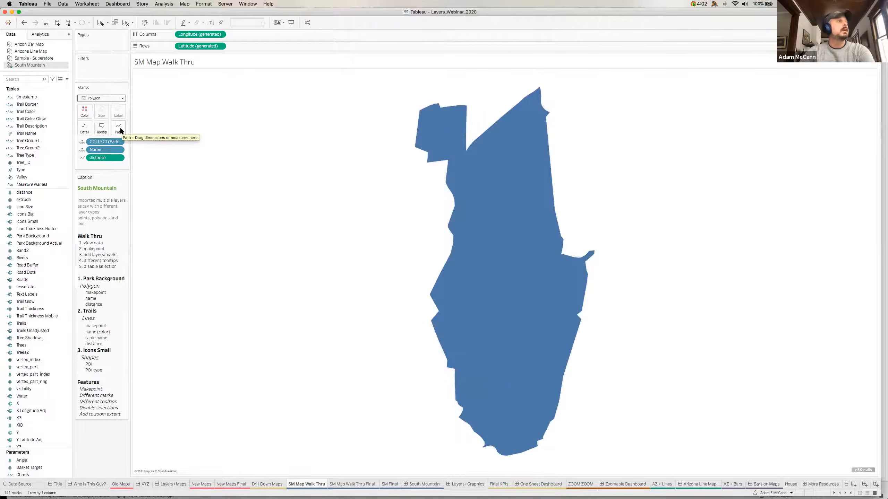
Color the park polygon green at 30% opacity, then select it to check the mark and clear the selection.
left_click(84, 111)
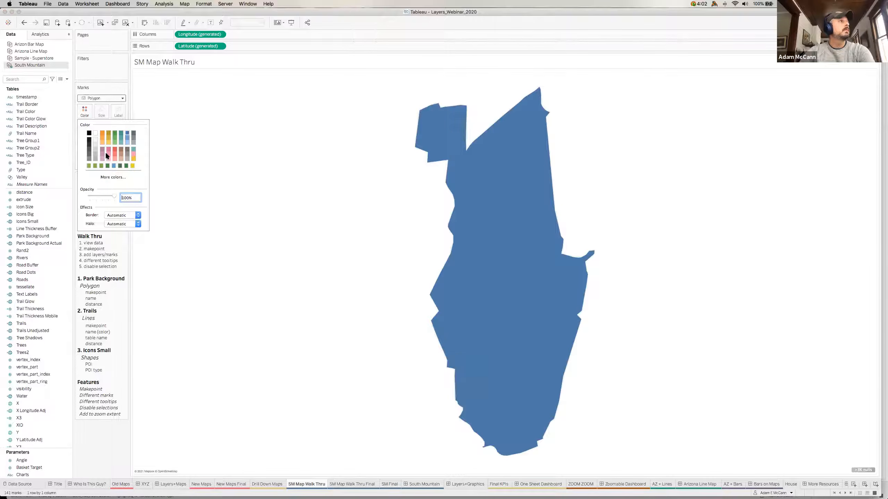
left_click(97, 196)
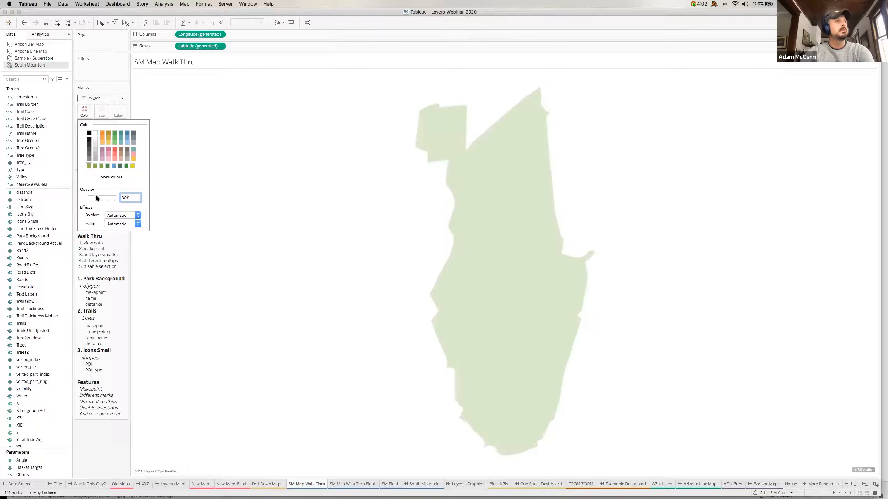
left_click(196, 265)
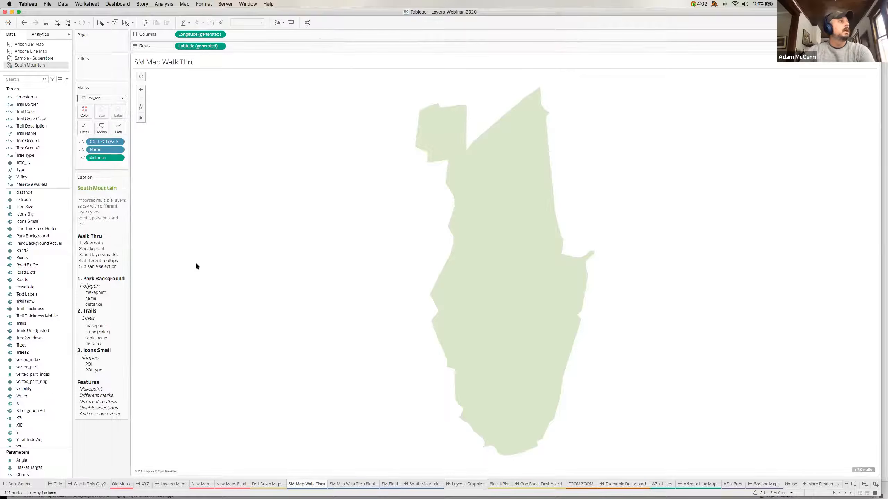
left_click(514, 240)
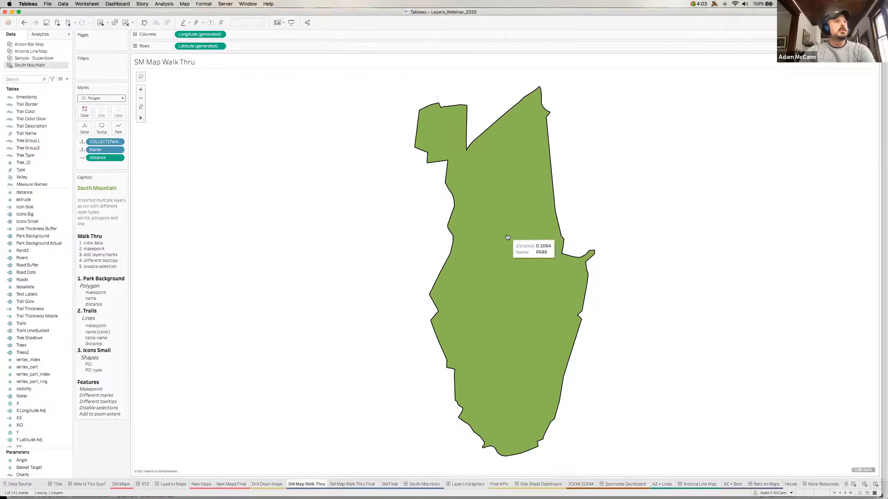
left_click(417, 213)
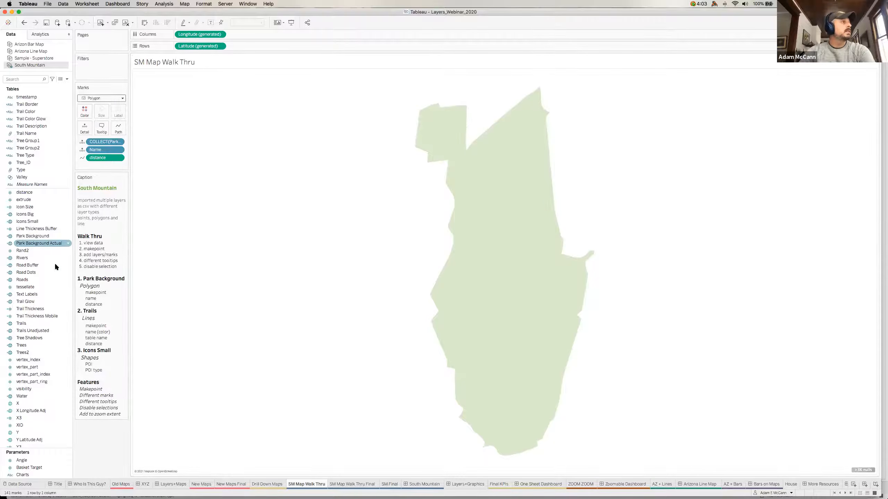
Add the Trails field to the map as a new marks layer and put Name on its detail.
left_click_drag(21, 323, 194, 89)
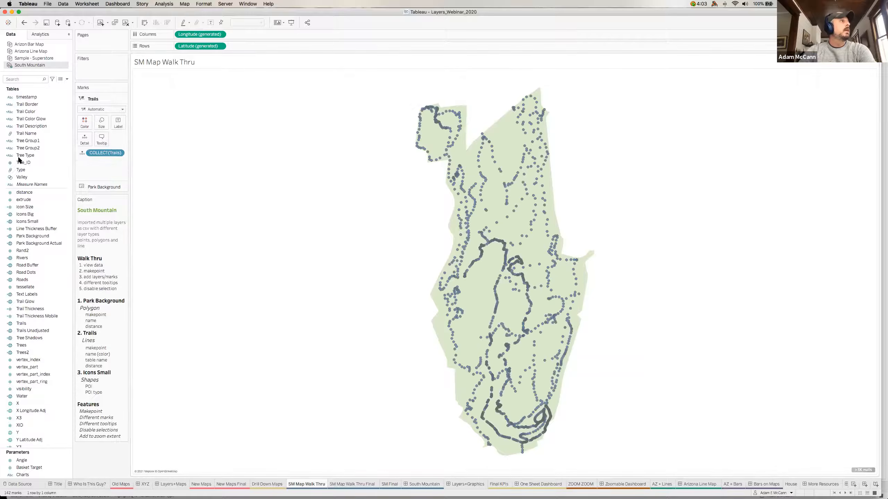
scroll(19, 159, "up", 5)
scroll(19, 154, "up", 2)
left_click_drag(21, 149, 100, 160)
Add distance to the Trails layer's detail as a dimension.
scroll(50, 213, "down", 10)
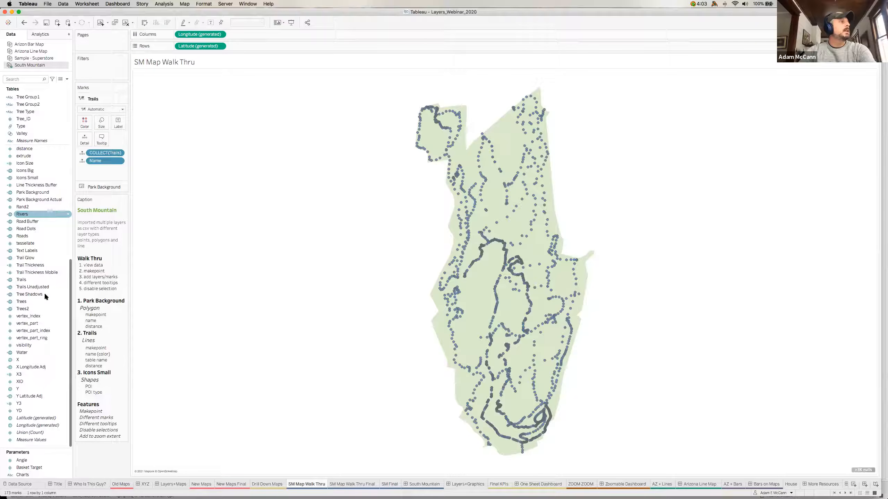
left_click_drag(24, 163, 94, 172)
right_click(94, 172)
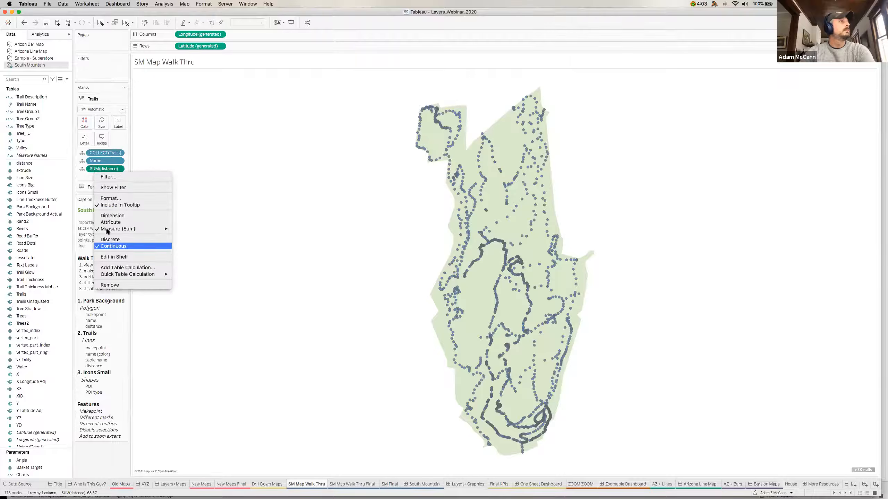
left_click(106, 116)
Set the Trails layer's mark type to Line and use distance as its path.
left_click(102, 110)
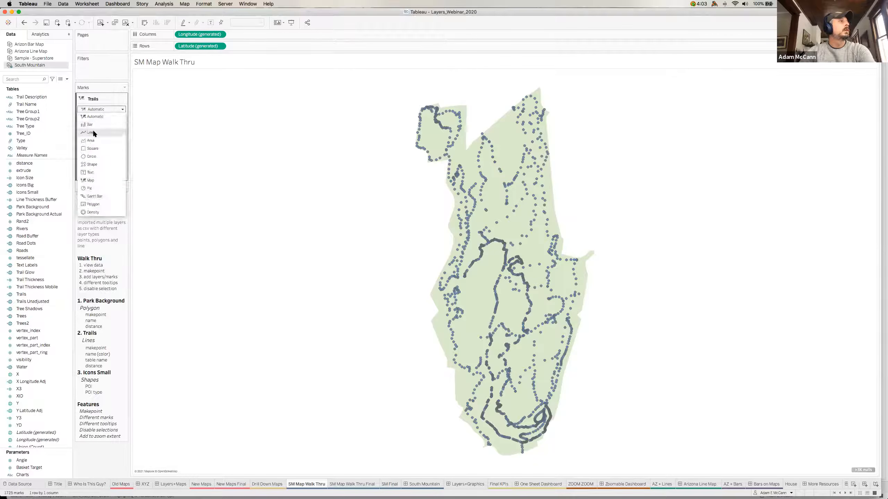
key("Escape")
left_click_drag(95, 169, 118, 139)
Add Table Name to the Trails layer's detail and color the trails by Name.
scroll(30, 134, "up", 3)
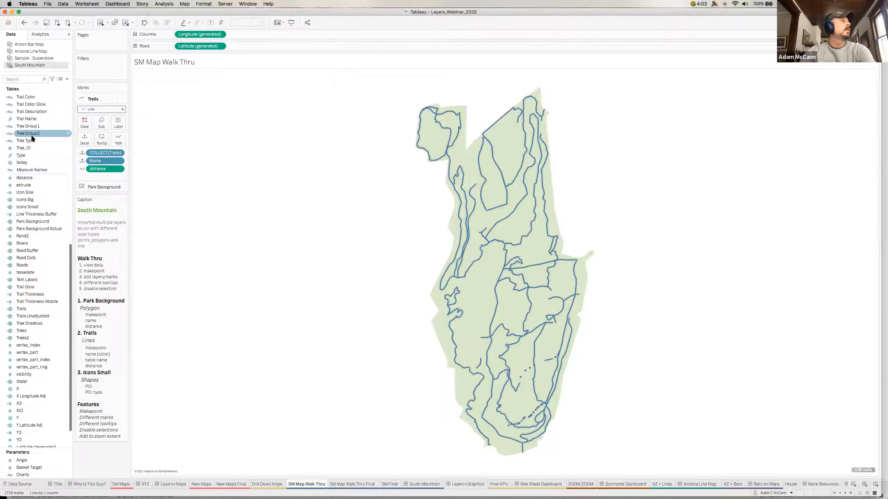
left_click_drag(26, 97, 85, 127)
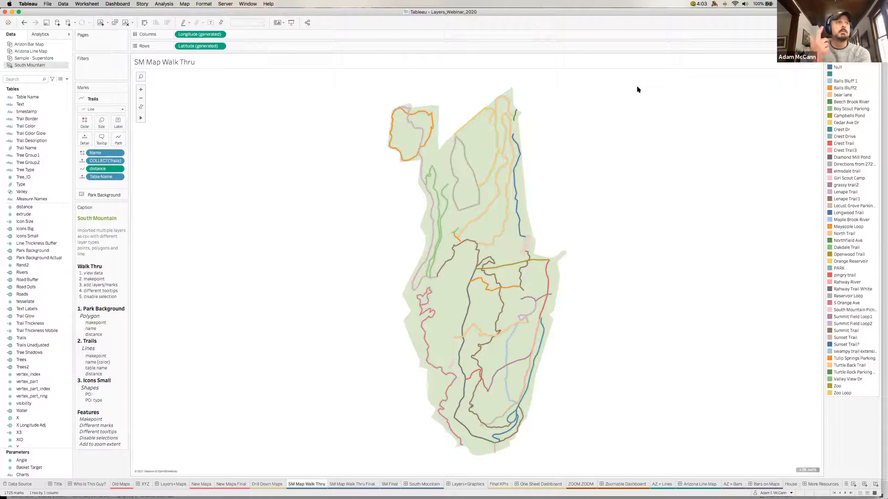
Highlight Balls Bluff 1 and Balls Bluff2 through the trail color legend, then clear the highlight.
left_click(841, 82)
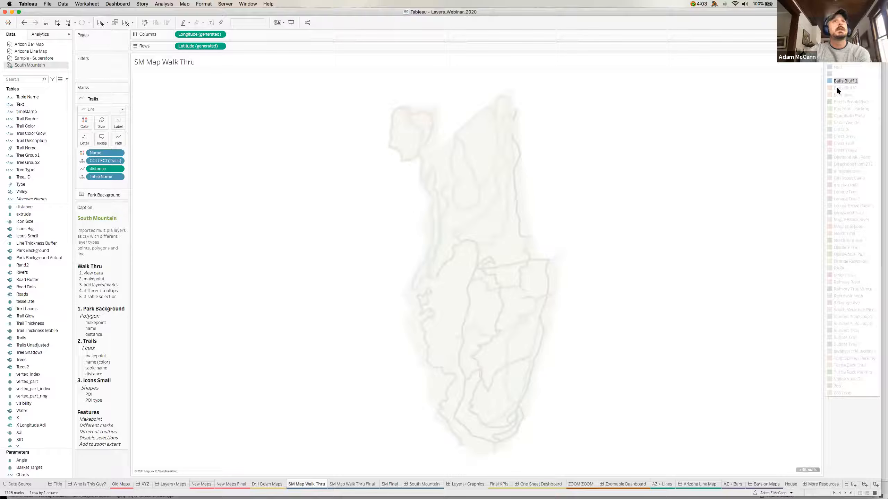
left_click(836, 87)
left_click(808, 106)
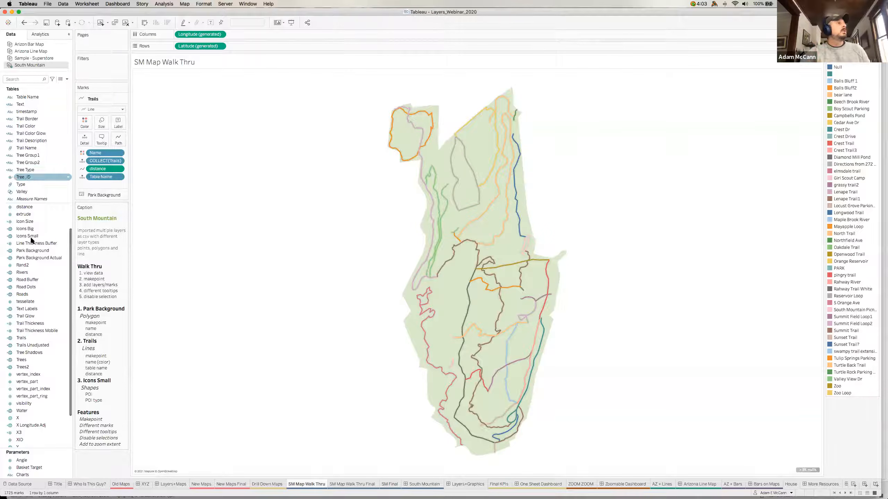
Add Icons Small as a new marks layer with Name and POI as its detail.
left_click_drag(31, 241, 211, 168)
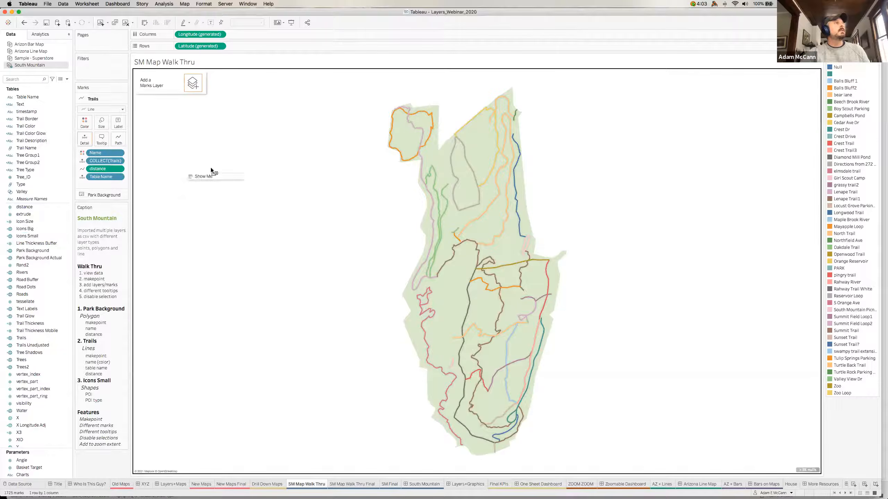
left_click_drag(194, 87, 193, 82)
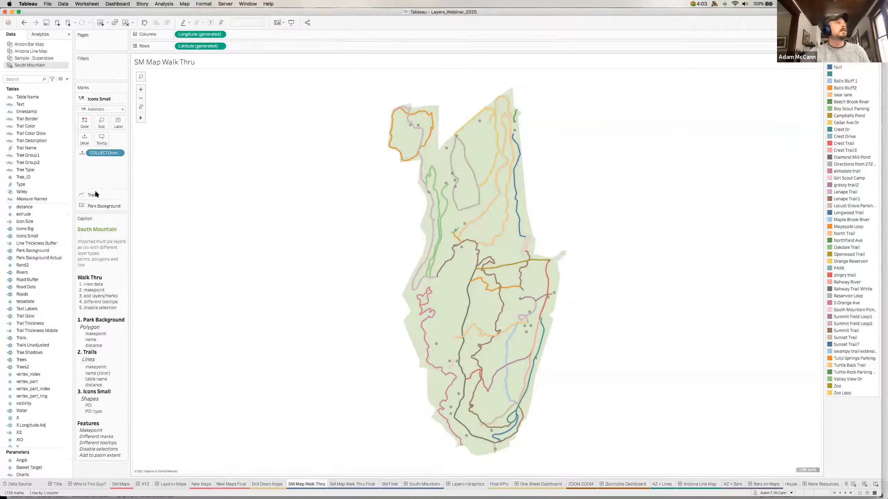
scroll(40, 149, "up", 10)
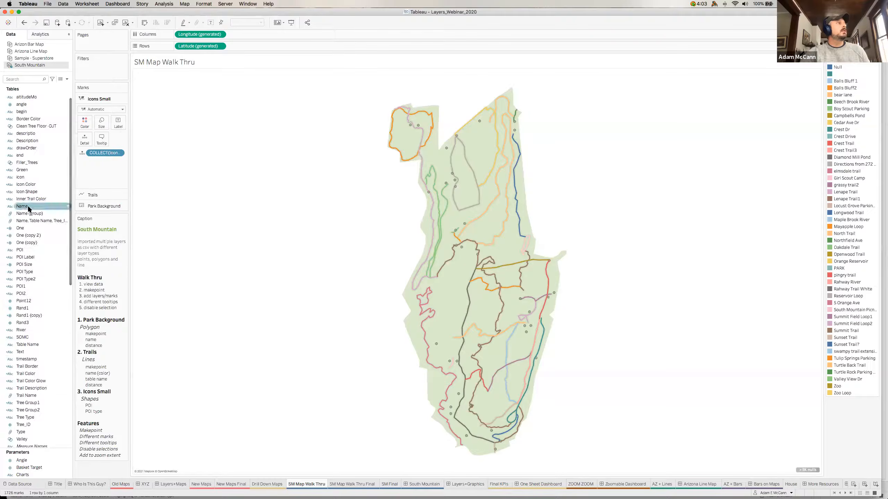
left_click_drag(27, 205, 85, 138)
scroll(19, 215, "down", 2)
left_click_drag(20, 228, 98, 177)
left_click(25, 243)
Display the Icons Small layer as shapes assigned by POI Type and enlarge the icons.
left_click(103, 109)
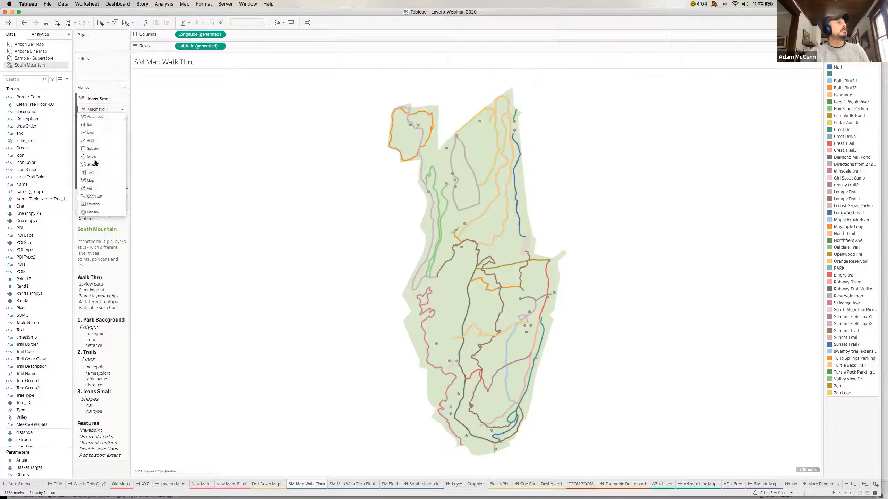
left_click(94, 164)
left_click(25, 250)
left_click_drag(26, 254, 118, 137)
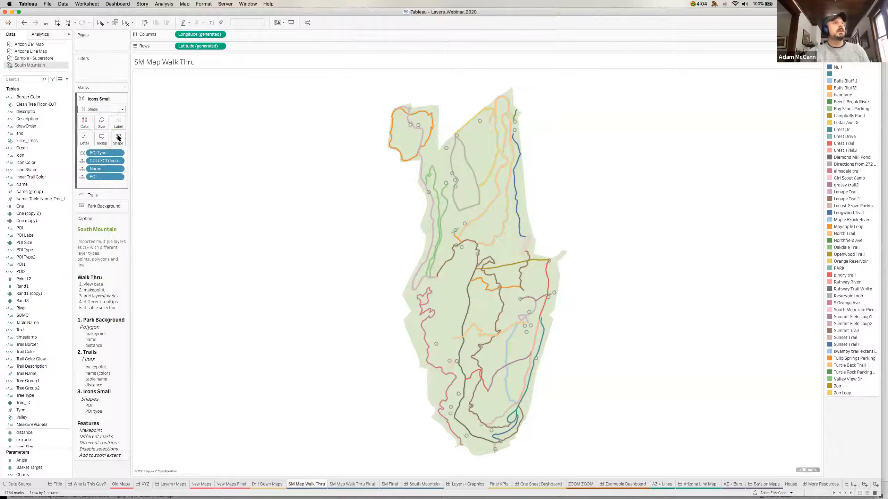
left_click(101, 122)
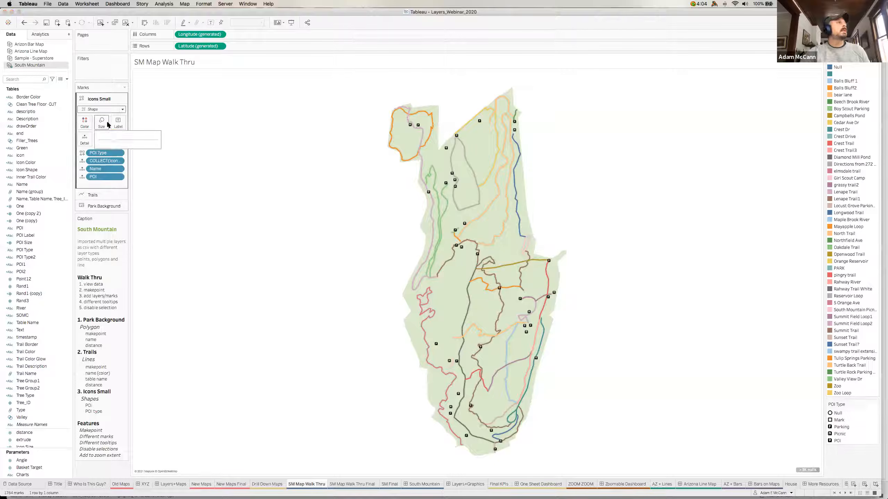
left_click(128, 139)
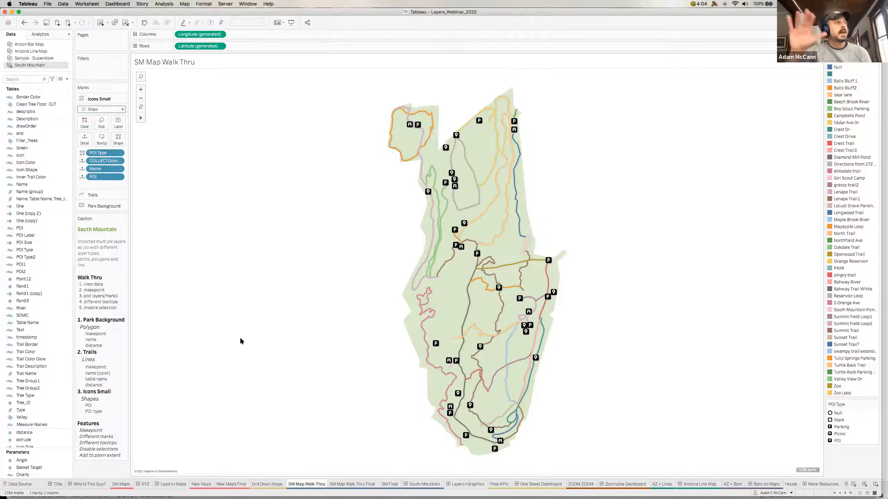
Select the park polygon on the map, clear it, and disable selection for the Park Background layer.
left_click(448, 280)
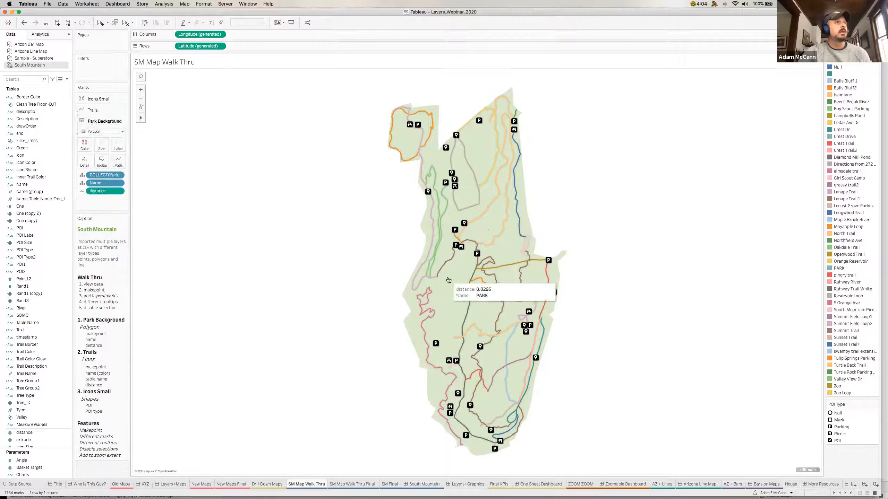
left_click(443, 286)
left_click(122, 121)
left_click(91, 128)
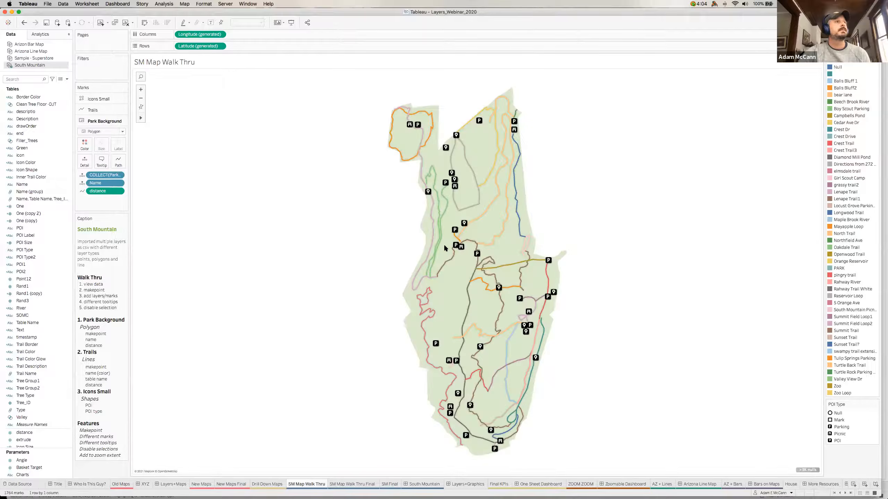
Check the selection and tooltips of trail lines and the Boy Scout Area icon, then clear the selection.
left_click(440, 265)
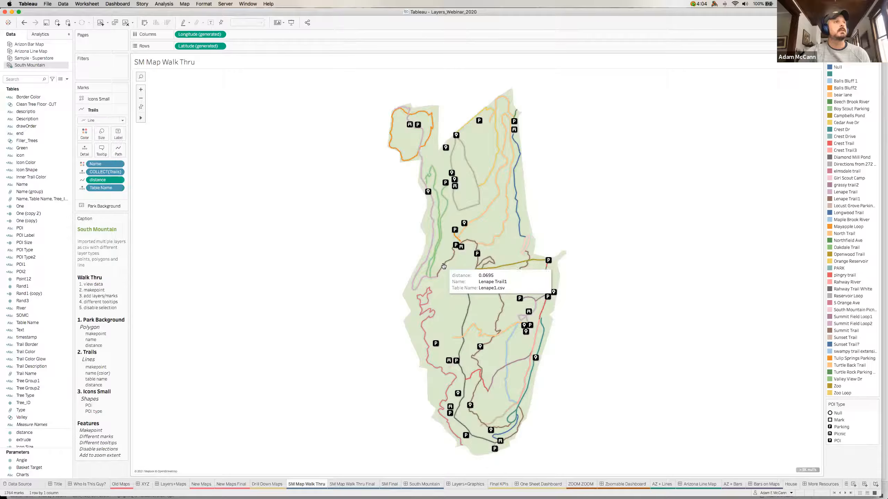
left_click(440, 265)
left_click(517, 198)
left_click(517, 198)
left_click(464, 224)
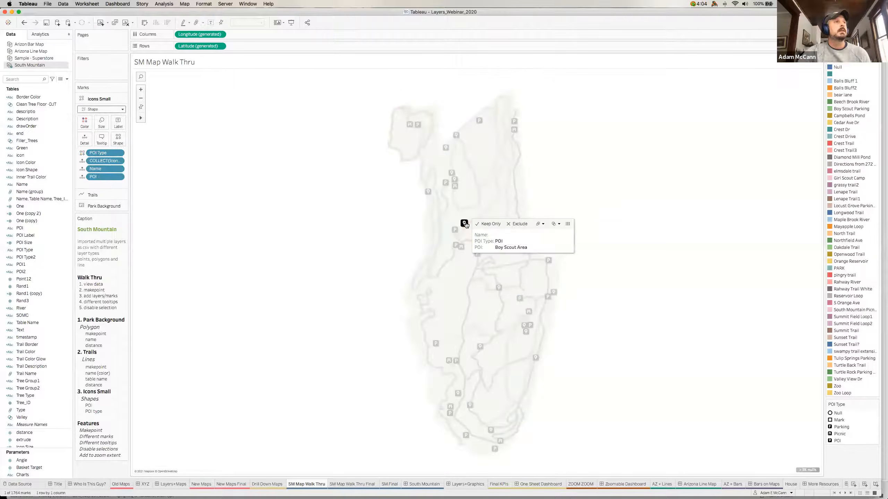
left_click(381, 292)
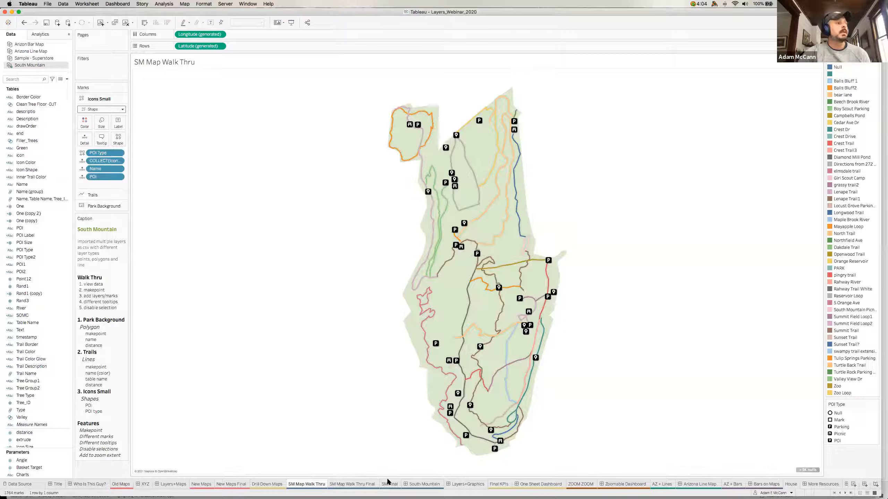
Go to the final South Mountain map sheet and show its Park Background, Water and Rivers layers.
left_click(357, 485)
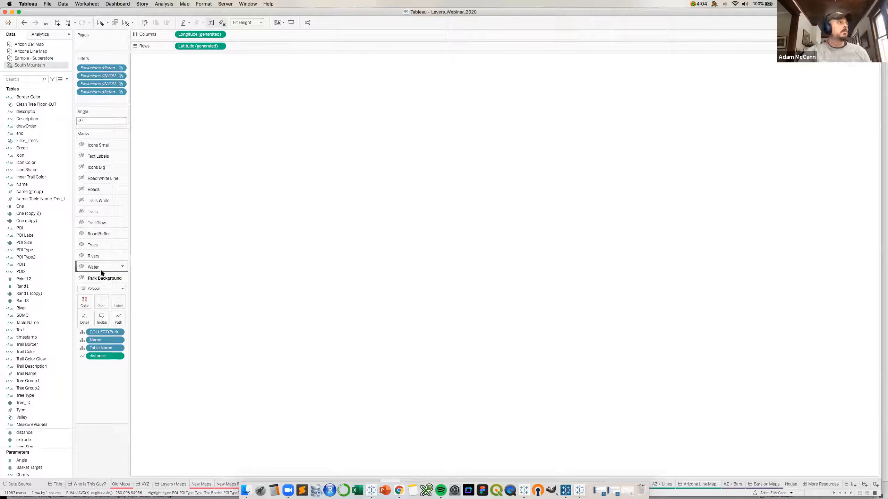
left_click(81, 267)
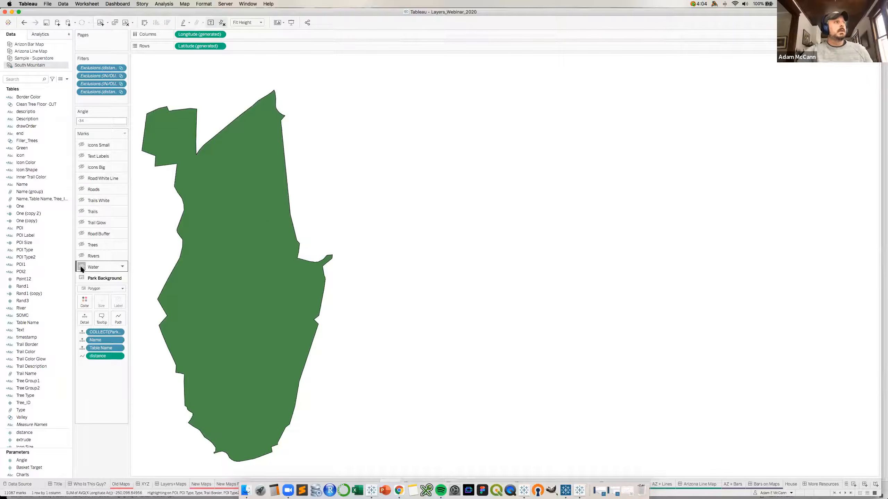
left_click(81, 268)
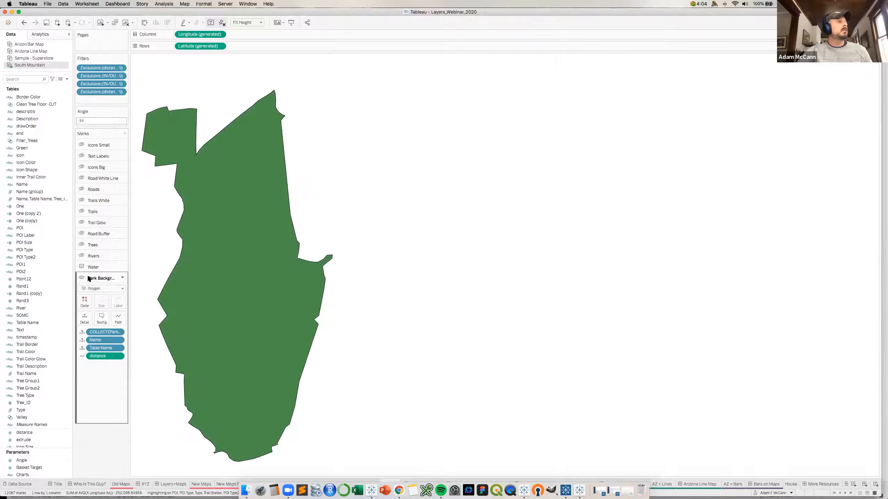
left_click(81, 257)
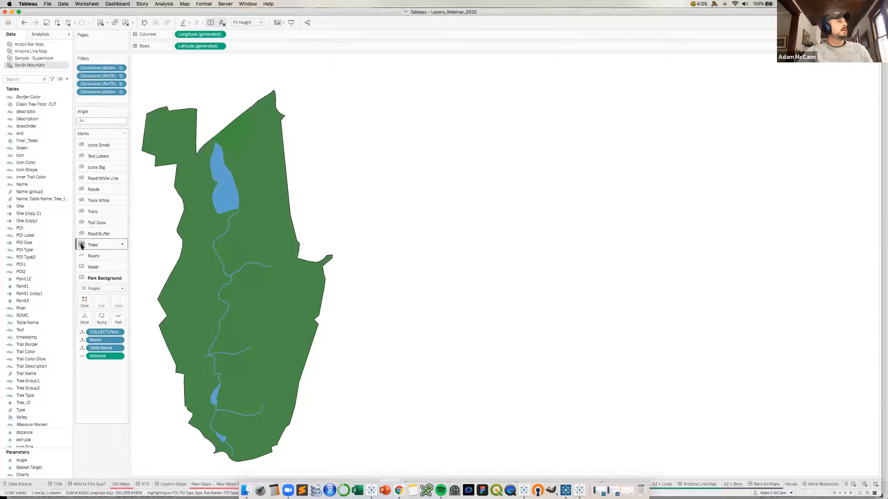
Show the Trees, Road Buffer, Trail Glow and Trails layers on the map.
left_click(81, 245)
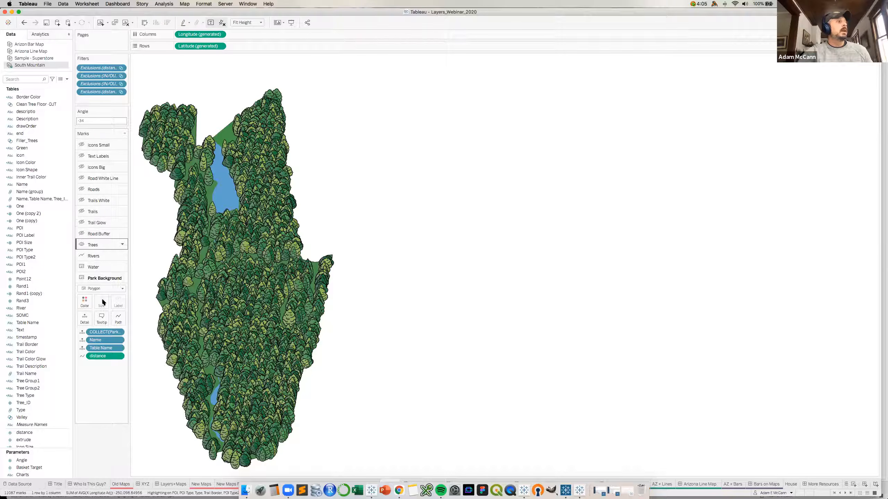
left_click(81, 234)
left_click(81, 214)
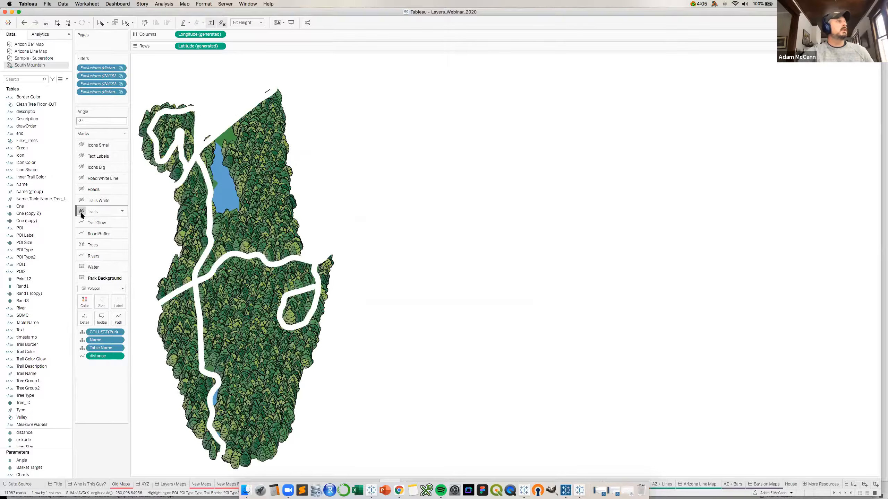
left_click(81, 214)
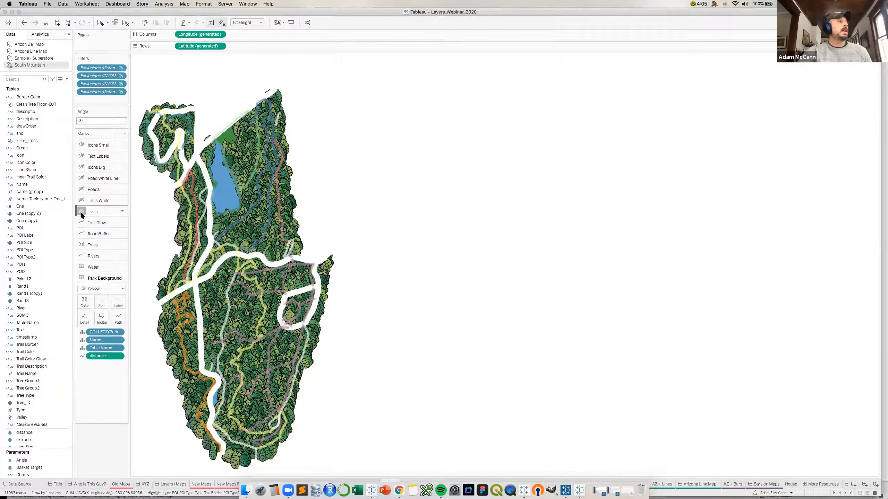
Show the Roads, Road White Line and Icons Big layers on the South Mountain map.
left_click(83, 193)
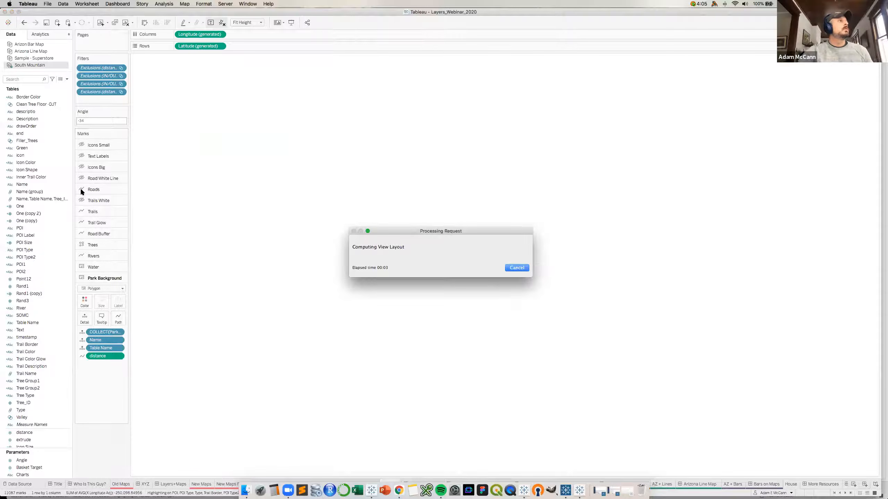
left_click(81, 178)
left_click(81, 178)
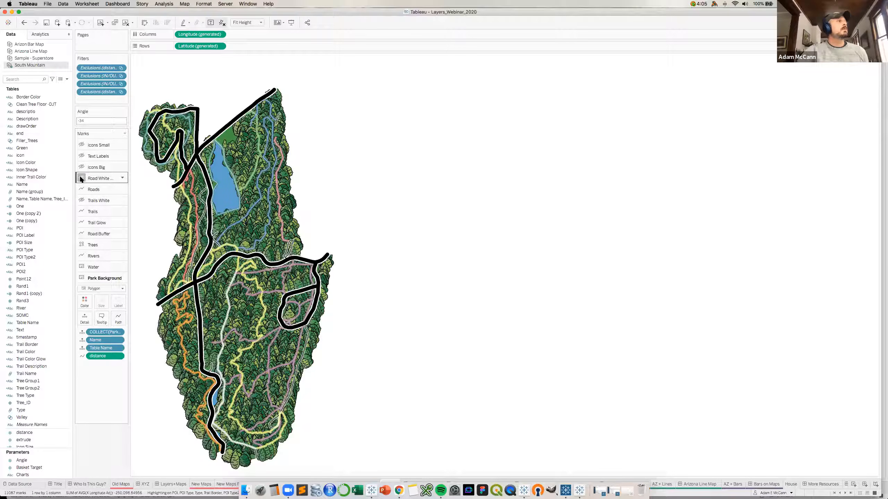
left_click(81, 179)
left_click(81, 167)
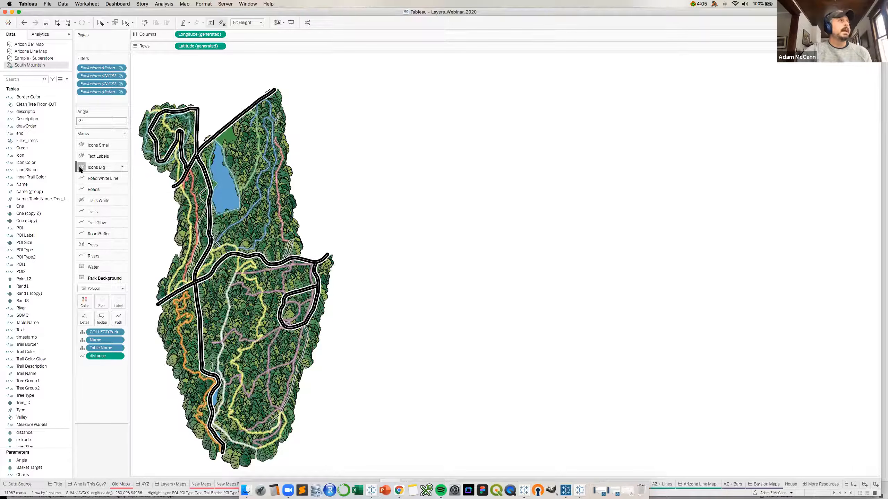
left_click(137, 190)
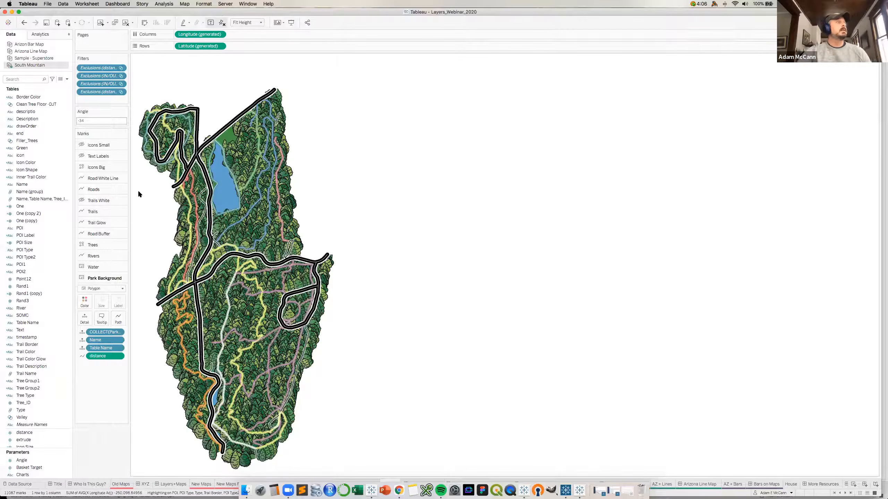
Show the Text Labels and Icons Small layers on the map.
mouse_move(233, 141)
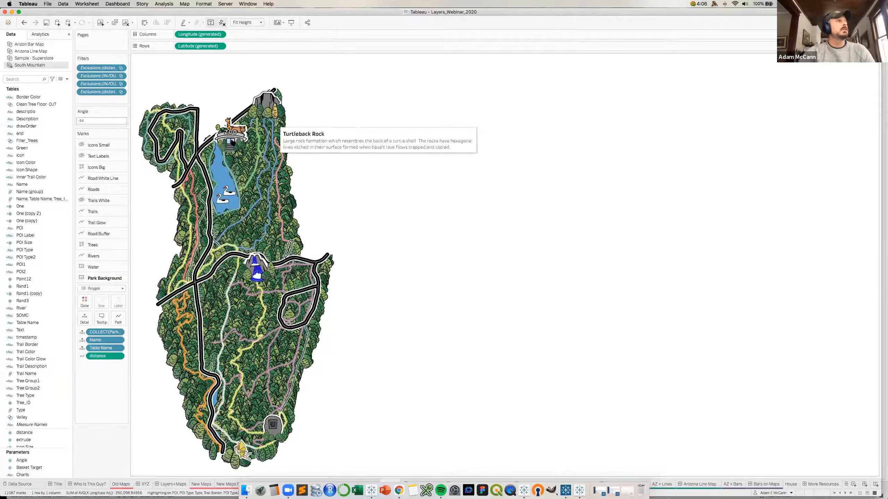
mouse_move(261, 271)
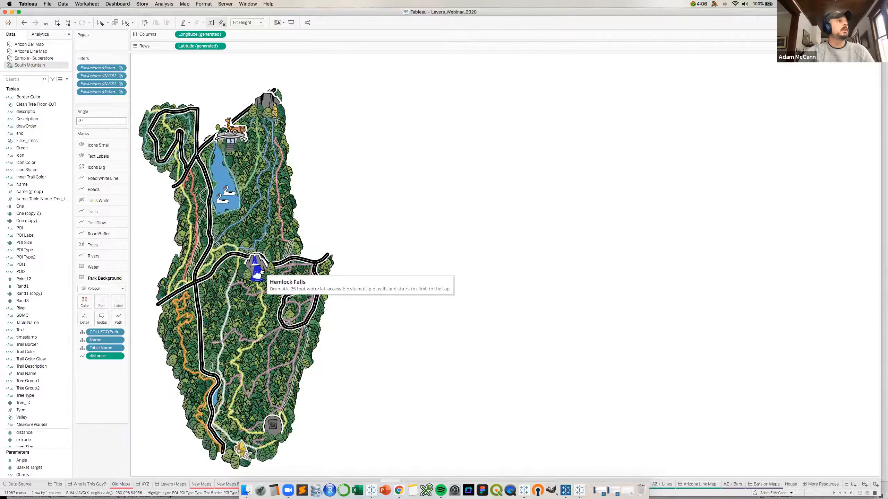
left_click(81, 156)
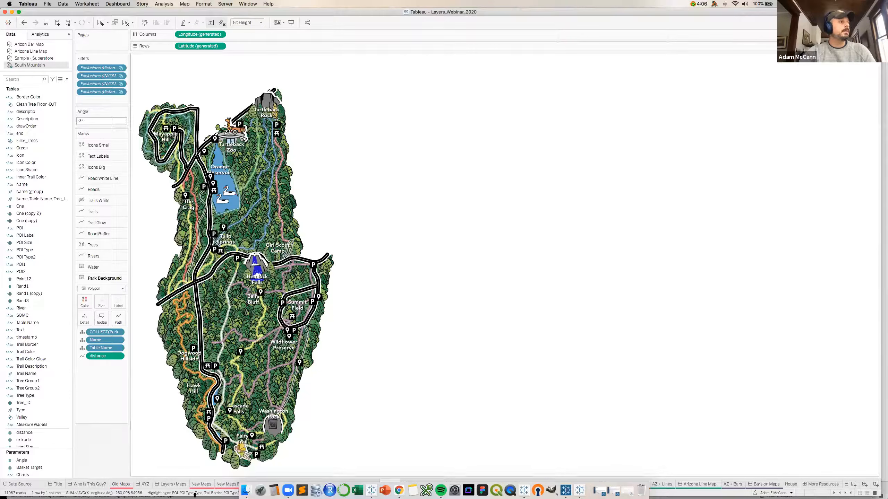
Open the South Mountain dashboard and review the finished park map, its callouts and its legends up to the title.
left_click_drag(194, 496, 194, 476)
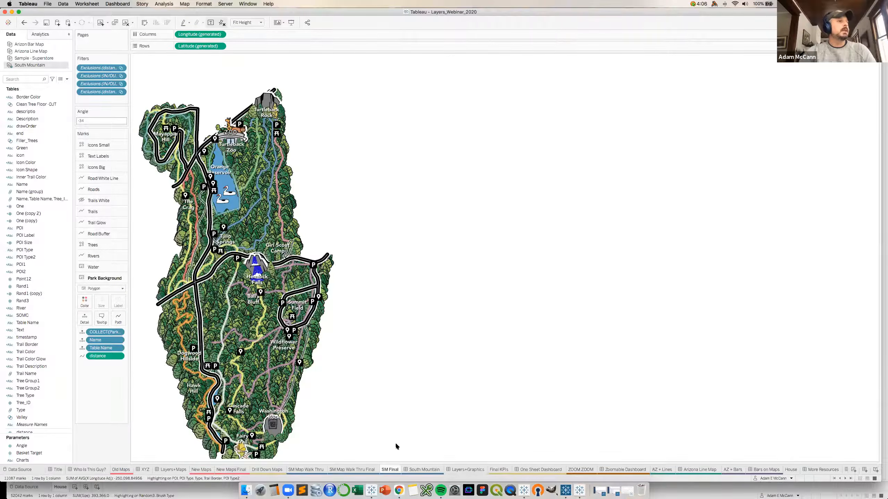
left_click(423, 470)
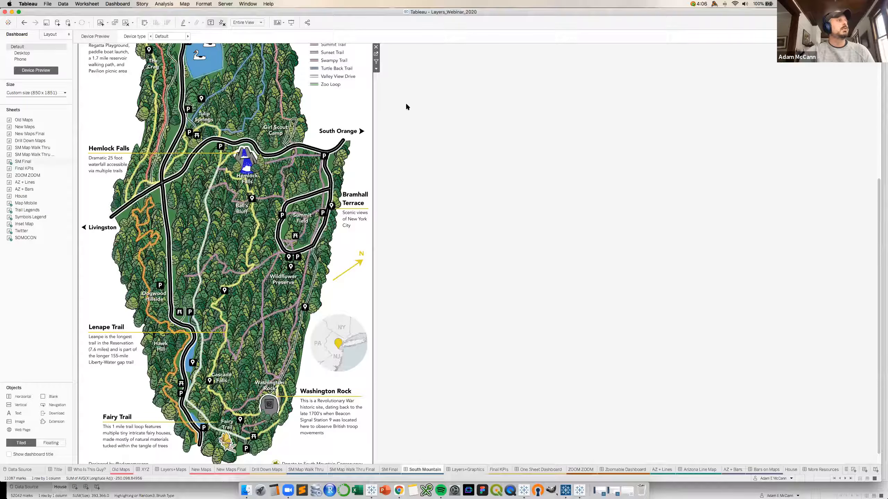
scroll(341, 94, "up", 4)
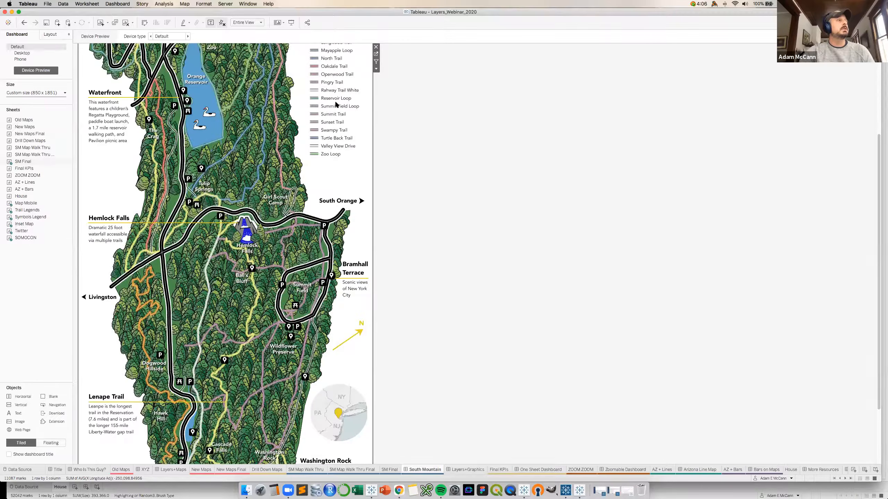
scroll(303, 174, "up", 4)
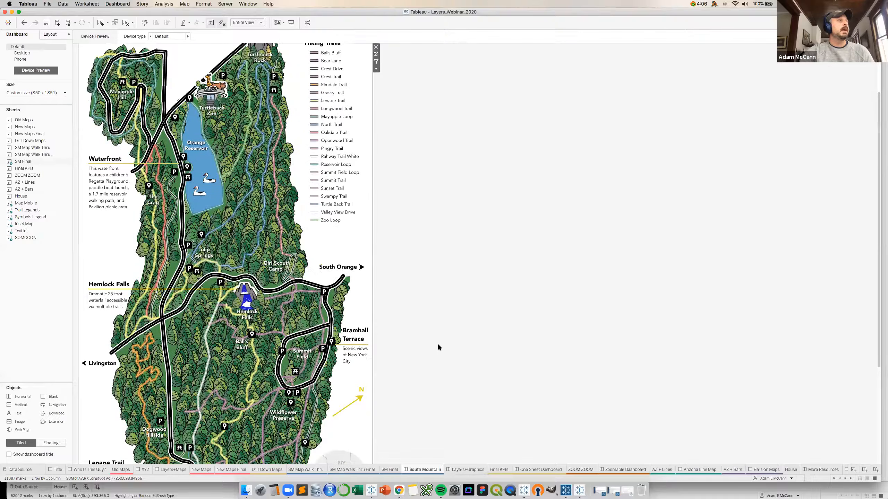
scroll(351, 364, "up", 5)
scroll(363, 335, "down", 4)
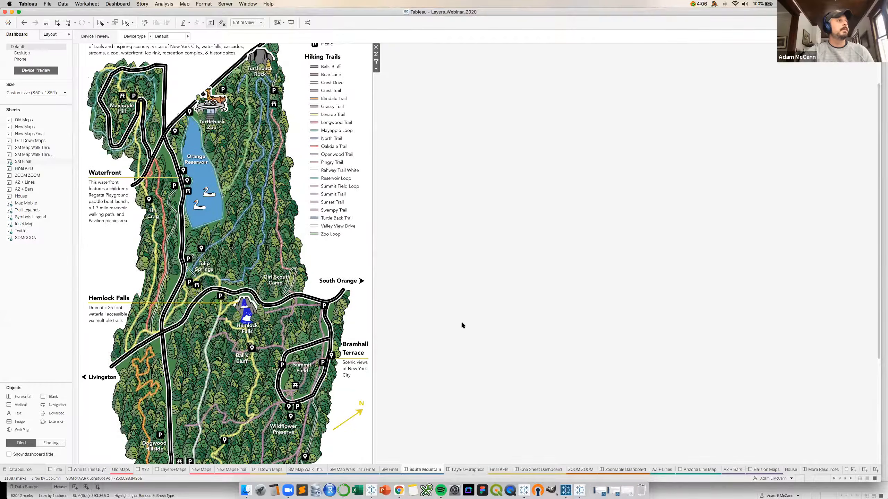
scroll(462, 325, "up", 1)
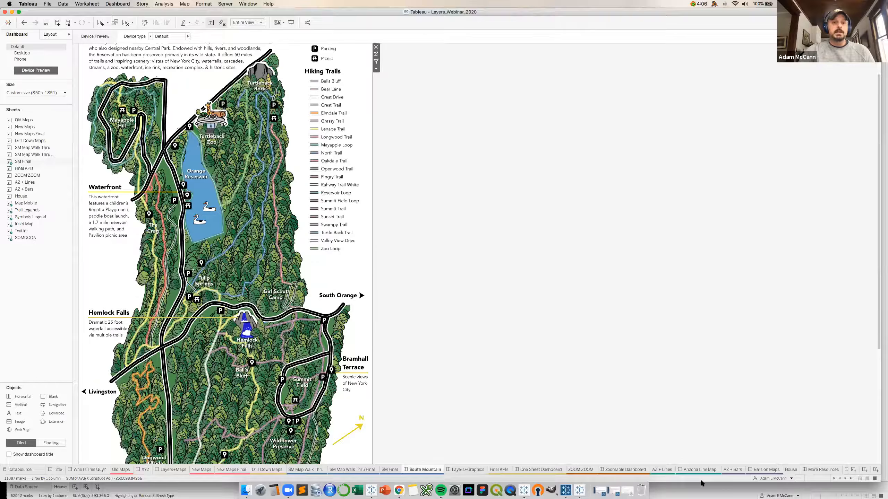
scroll(702, 484, "up", 3)
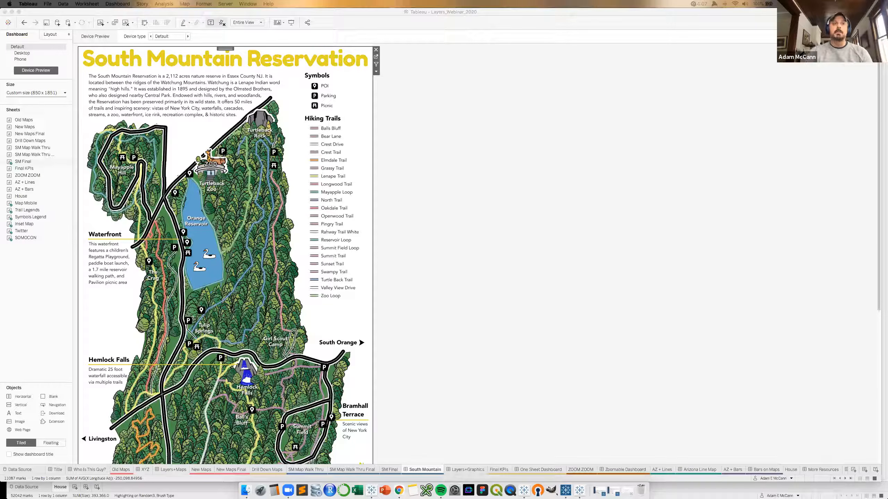
Go past the Layers+Graphics slide to the Final KPIs sheet and show its Orders.Sales KPI layer.
left_click(552, 414)
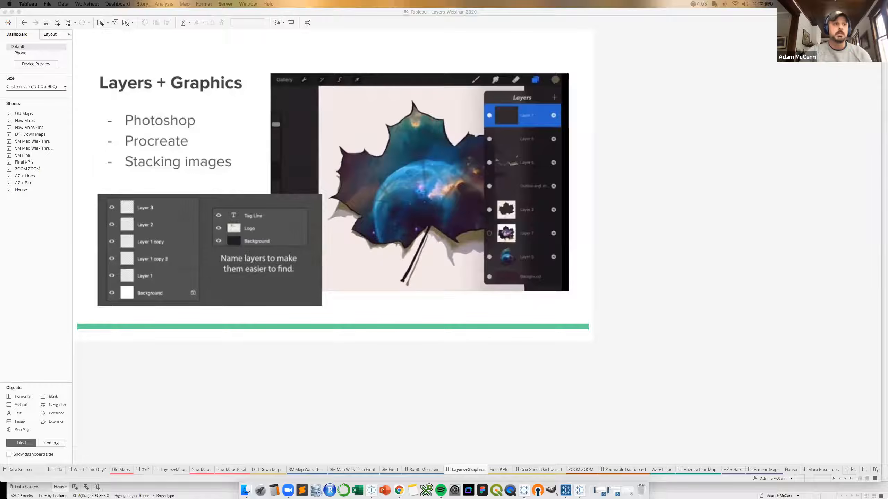
left_click(495, 467)
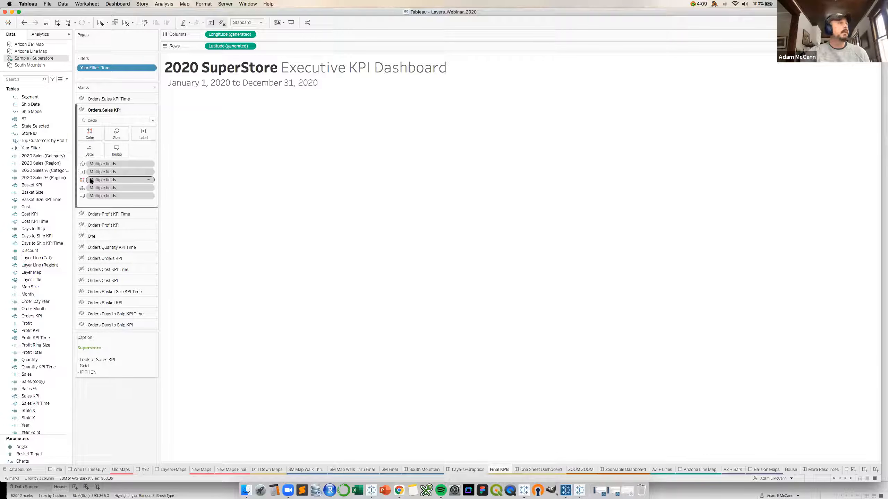
left_click(81, 110)
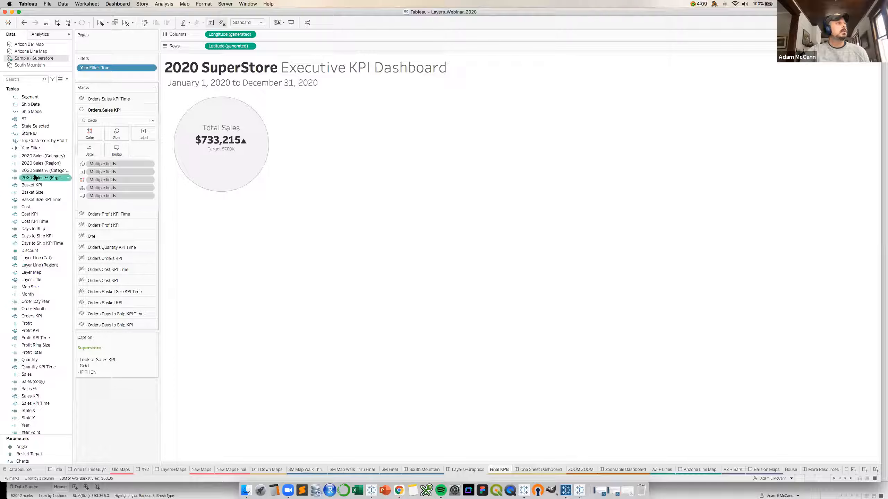
Open the Orders KPI calculation for editing and separate MAKEPOINT(2, 3) from the IF condition with two line breaks.
right_click(35, 315)
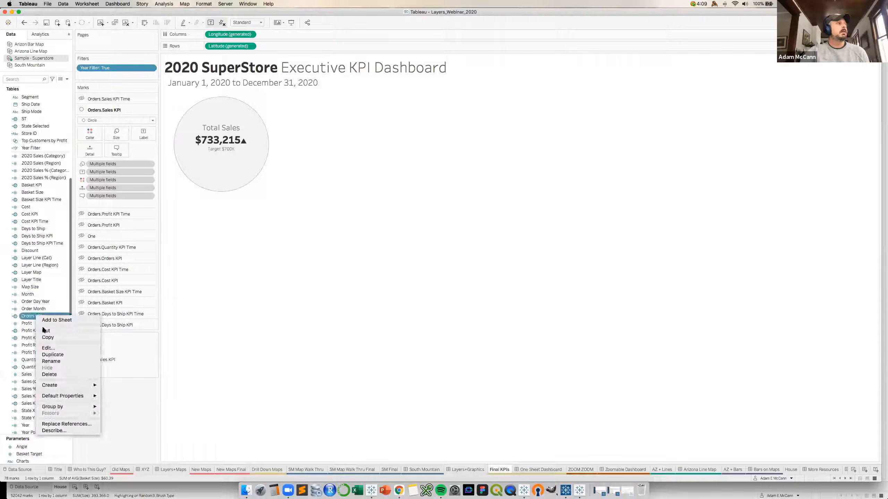
left_click(46, 347)
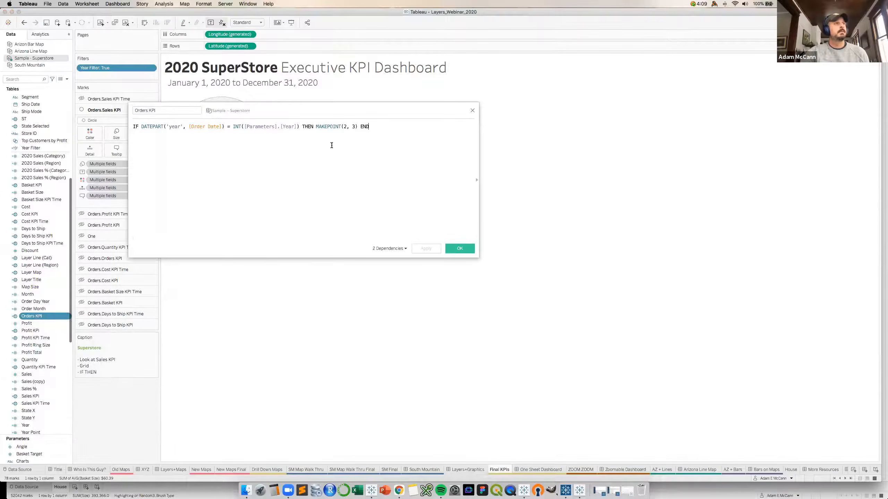
left_click_drag(323, 109, 376, 198)
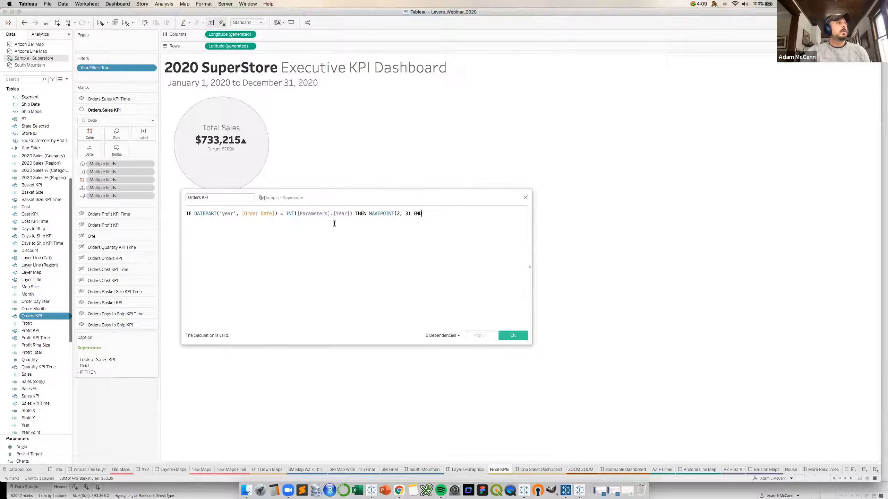
left_click(368, 214)
key("Return")
key("Return")
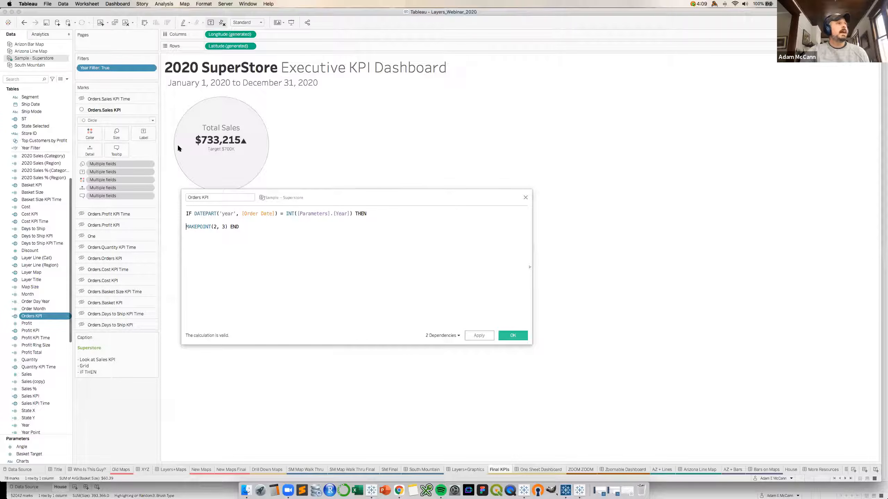
mouse_move(252, 115)
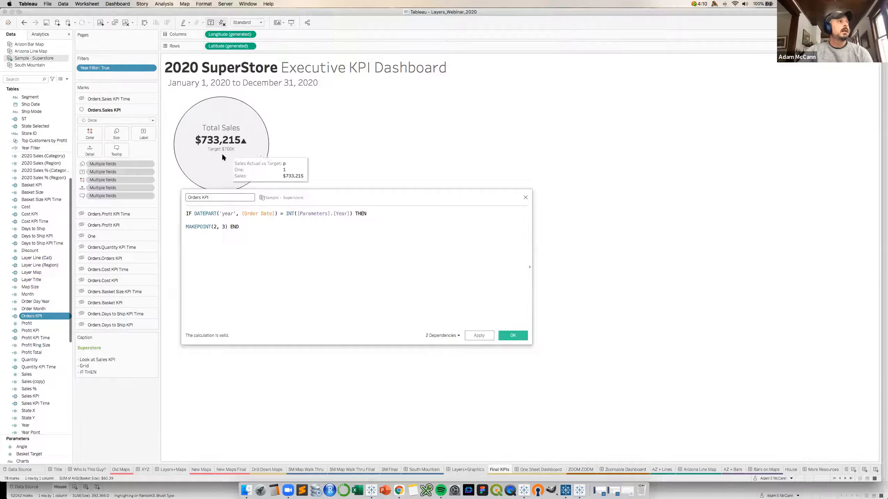
double_click(187, 226)
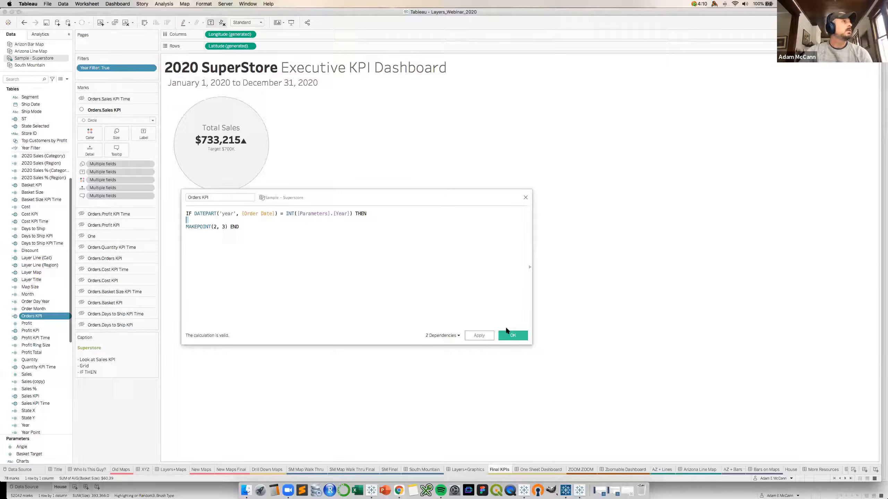
Open the Sales KPI calculation for editing and put THEN and MAKEPOINT(2, 1) on separate lines.
left_click(30, 396)
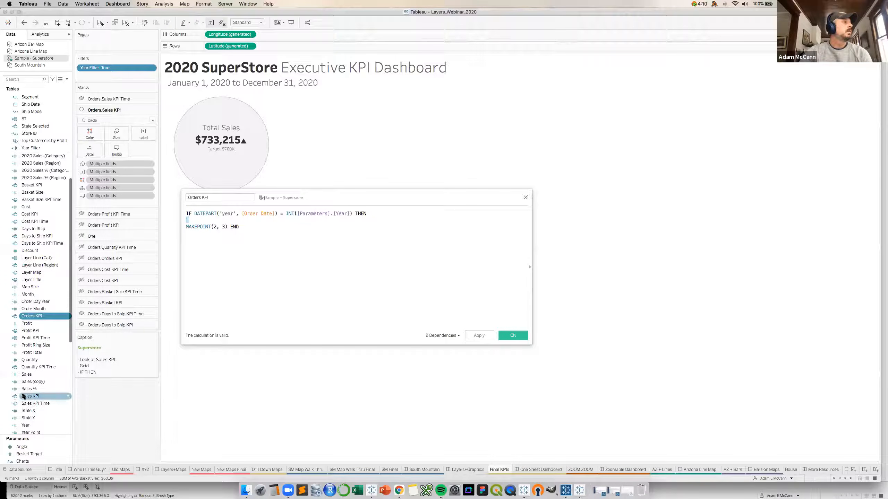
right_click(30, 397)
left_click(257, 275)
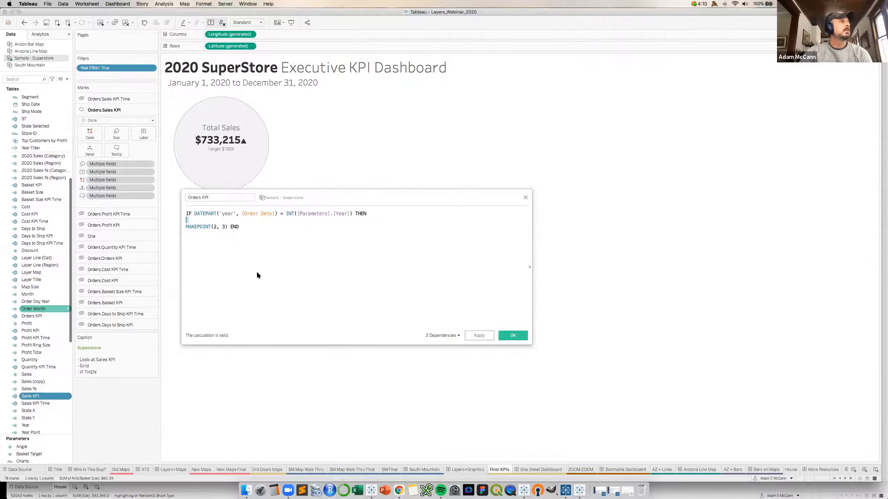
left_click(199, 220)
key("Return")
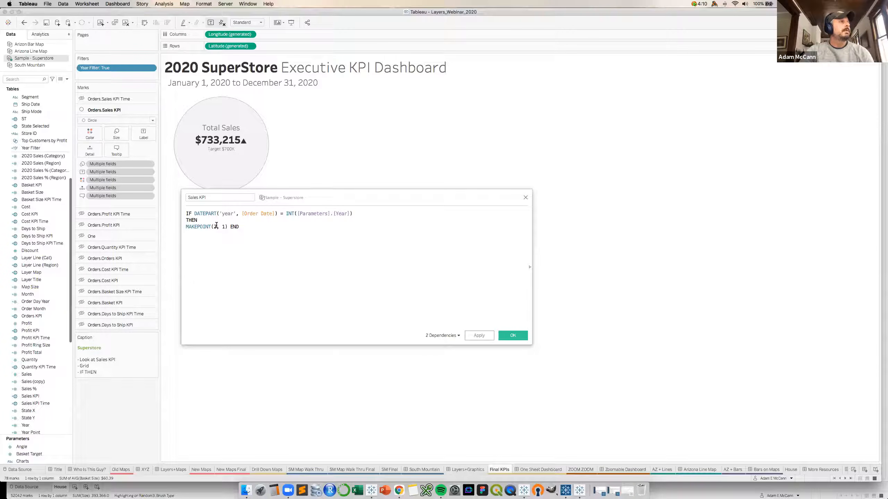
Examine the MAKEPOINT function and its two coordinates in the Sales KPI calculation, and confirm the calculation.
left_click(213, 227)
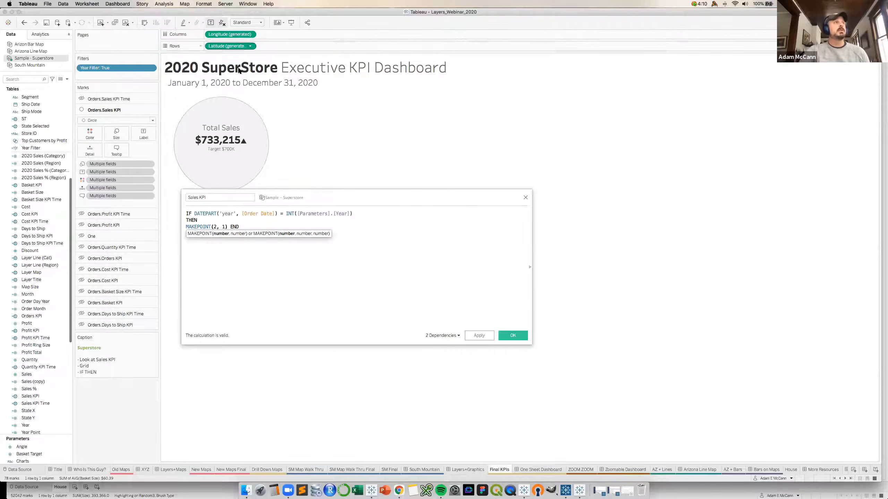
left_click(225, 272)
double_click(201, 226)
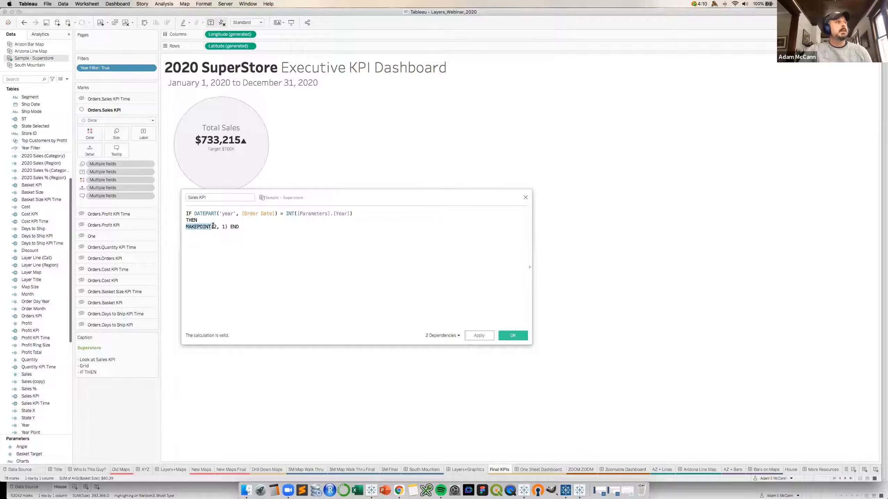
left_click(214, 226)
key("Right")
key("Right")
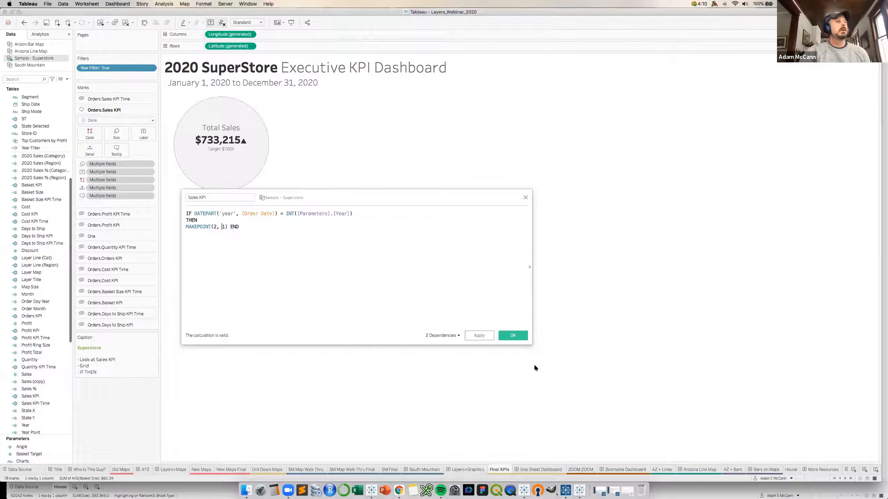
left_click(514, 336)
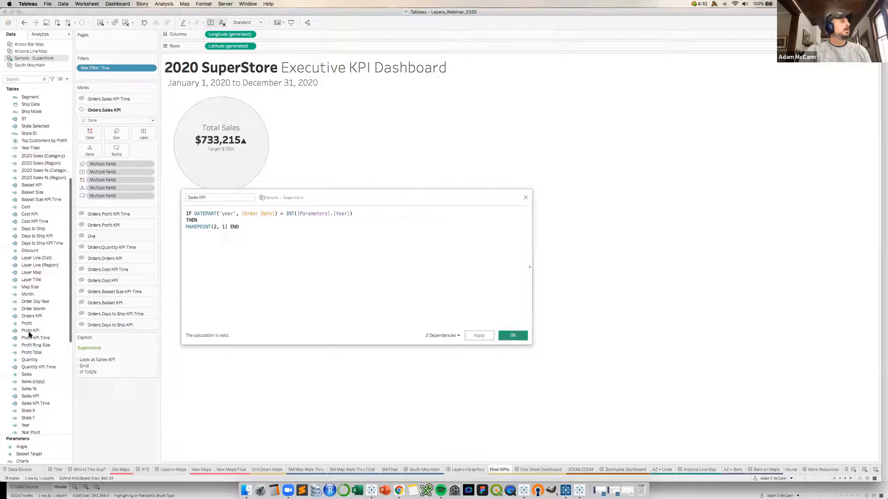
Show the Orders.Profit KPI layer and put MAKEPOINT(2, 2) on its own line in the Profit KPI calculation.
left_click(81, 225)
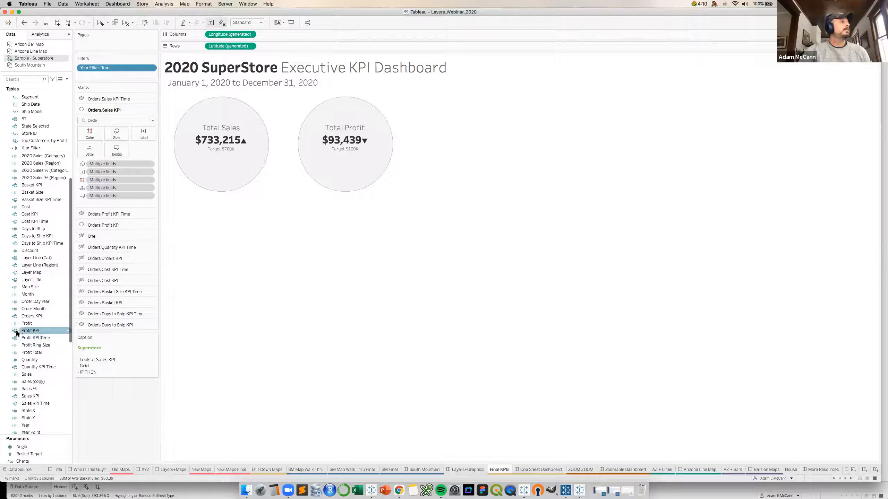
right_click(29, 332)
left_click(40, 365)
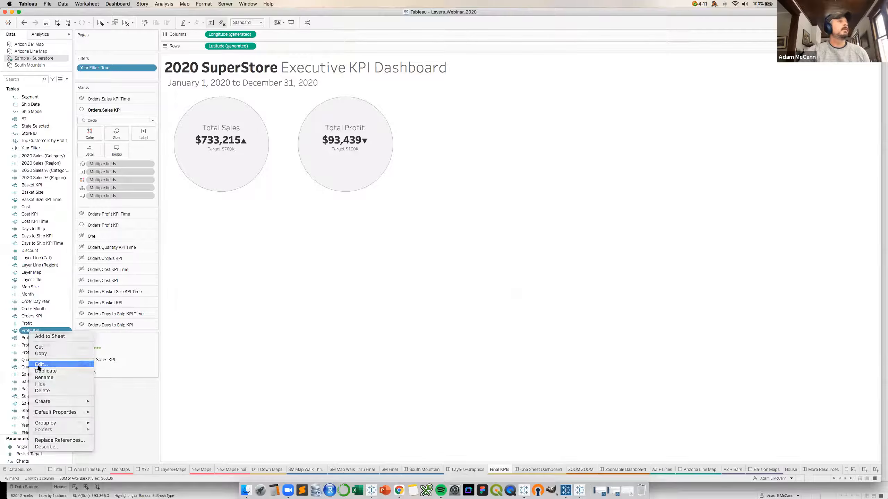
left_click(368, 214)
key("Return")
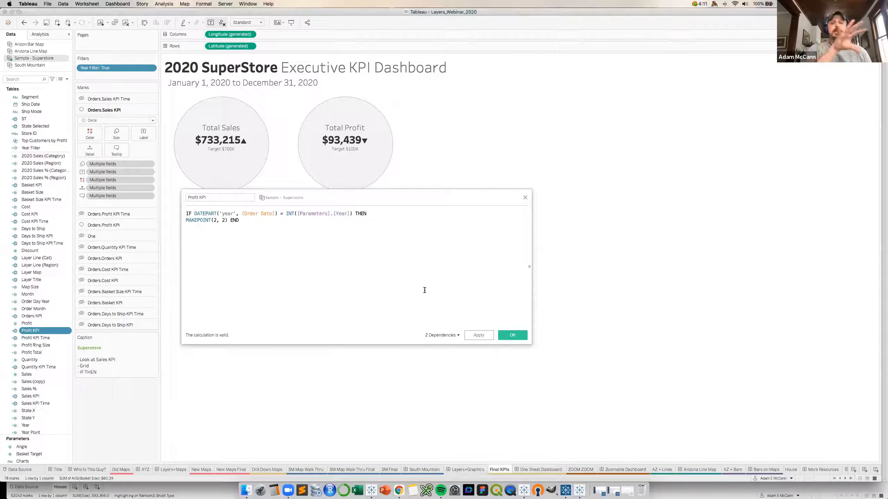
left_click(511, 341)
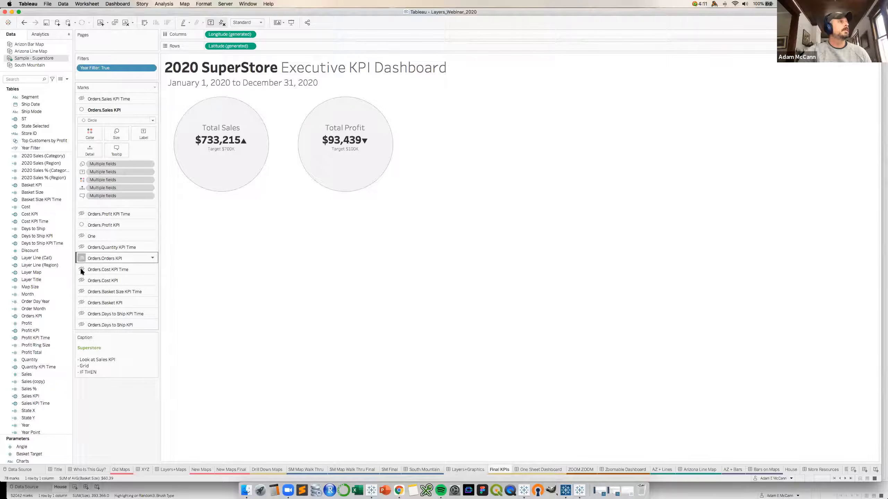
Show the Orders KPI, Cost KPI, Basket KPI and Days to Ship KPI layers in the KPI grid.
left_click(81, 258)
left_click(82, 281)
left_click(82, 303)
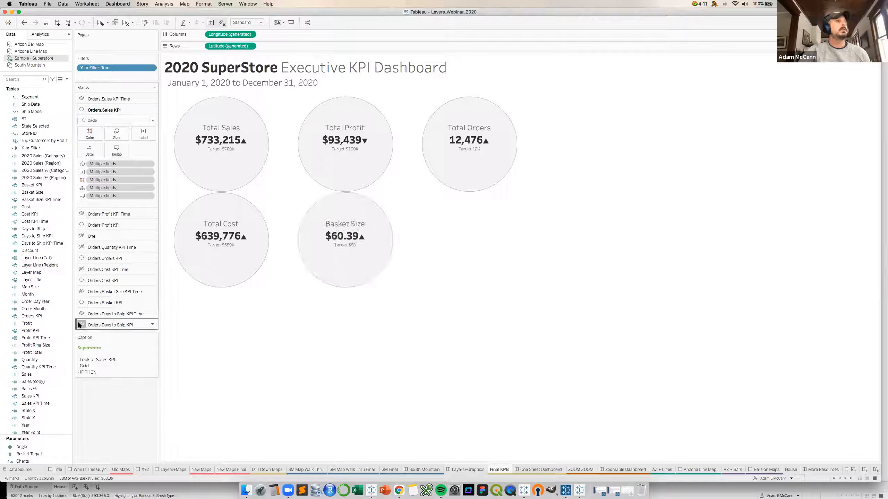
left_click(80, 324)
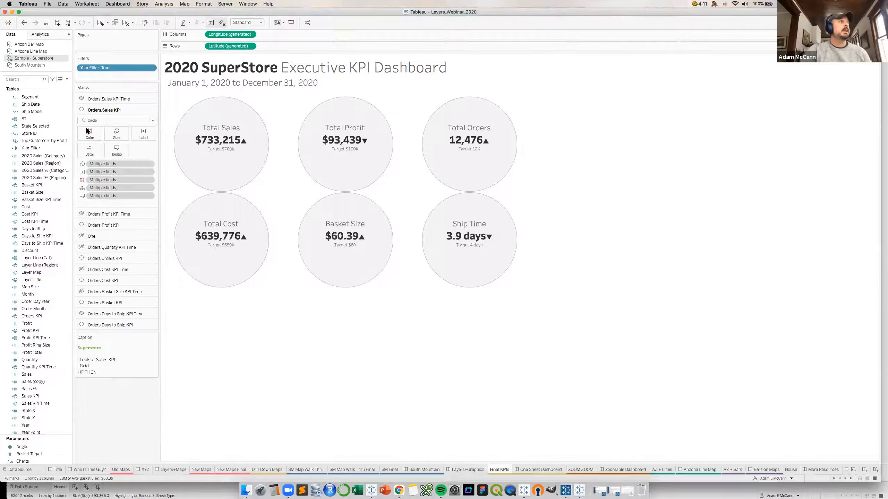
left_click(145, 138)
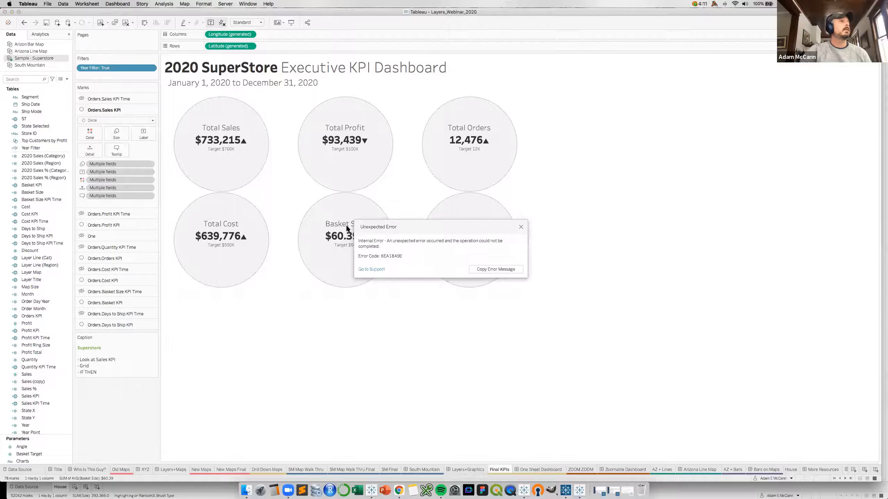
left_click(521, 227)
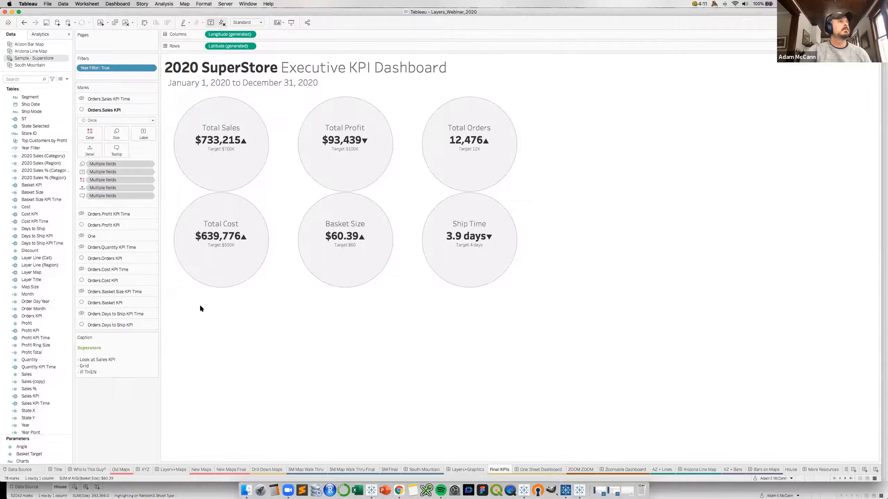
Examine the label text of the Orders.Days to Ship KPI layer, including the AVG(Days to Ship) value, arrow symbols and target line.
left_click(112, 325)
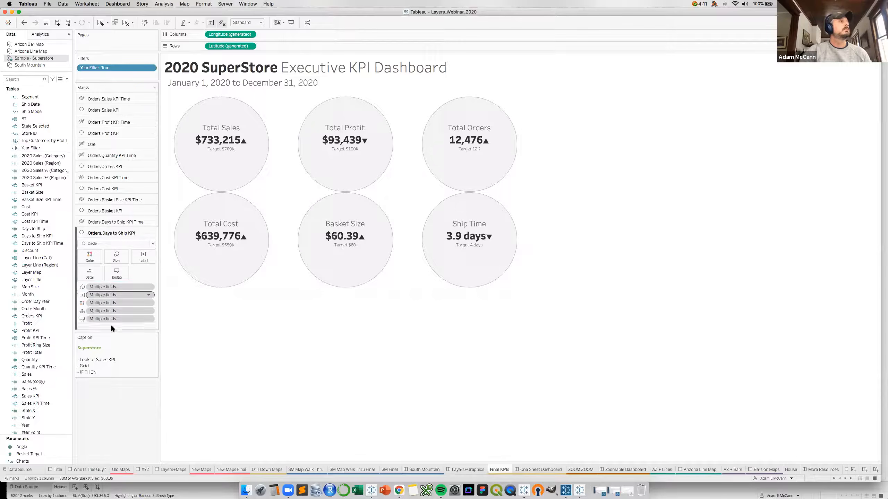
left_click(142, 255)
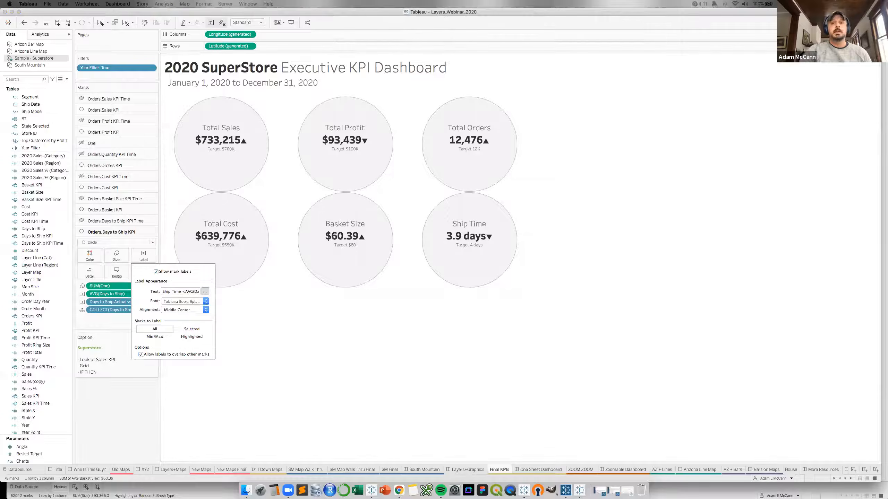
left_click(205, 292)
left_click_drag(480, 404, 465, 321)
double_click(368, 357)
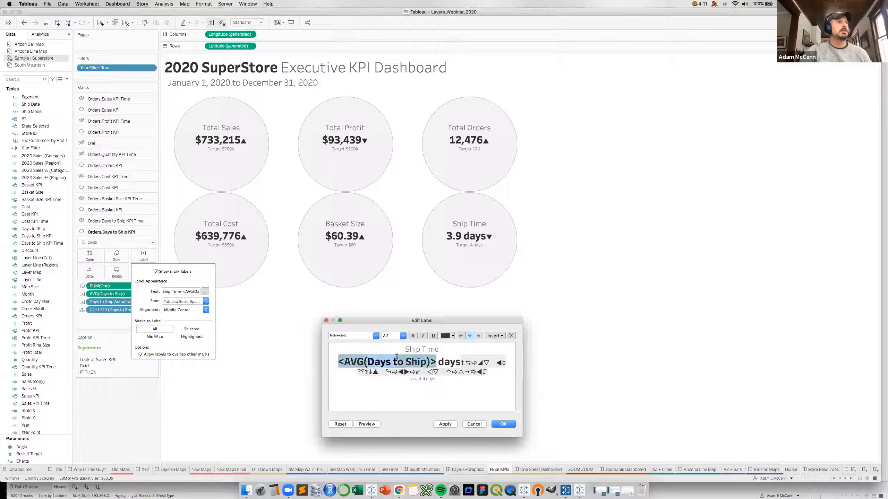
left_click_drag(460, 362, 486, 372)
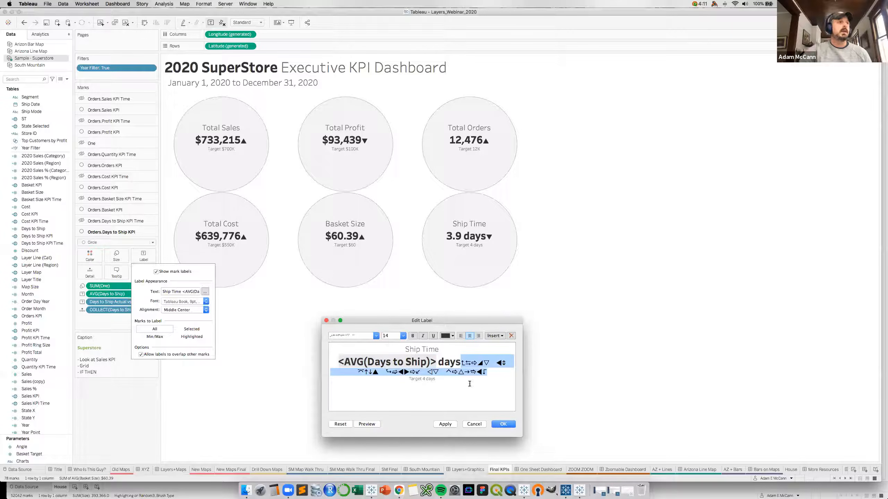
triple_click(422, 378)
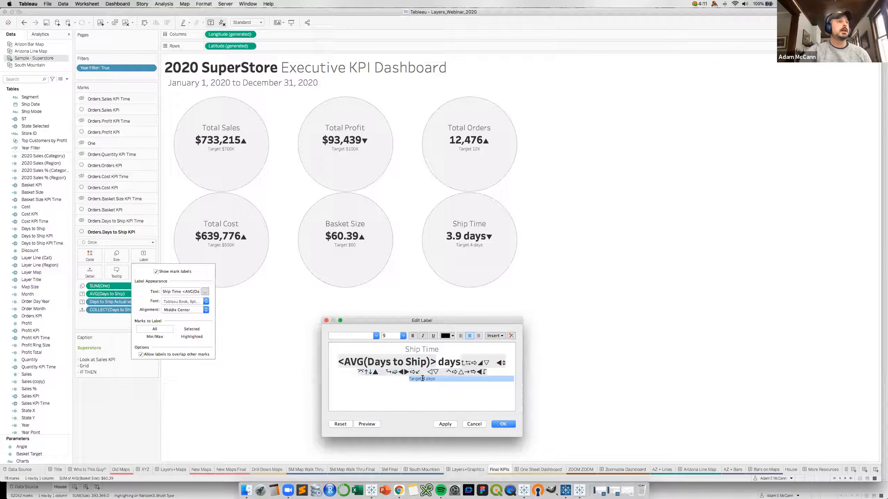
left_click(496, 423)
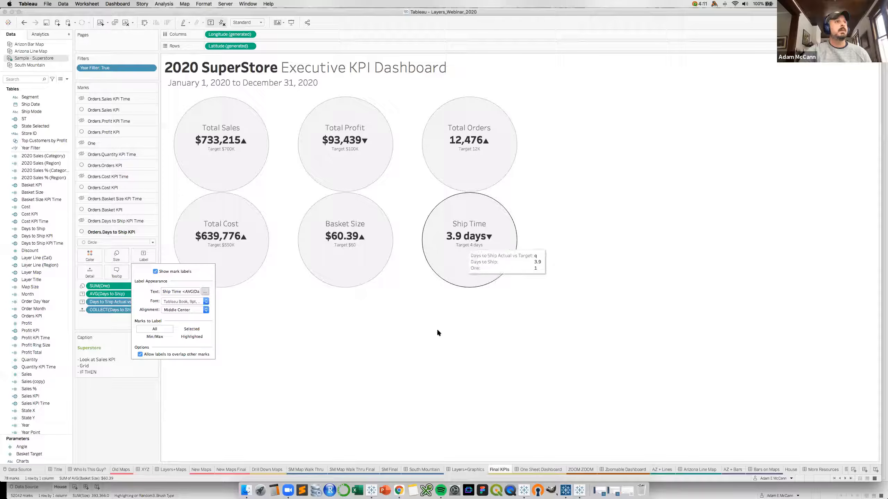
left_click(429, 343)
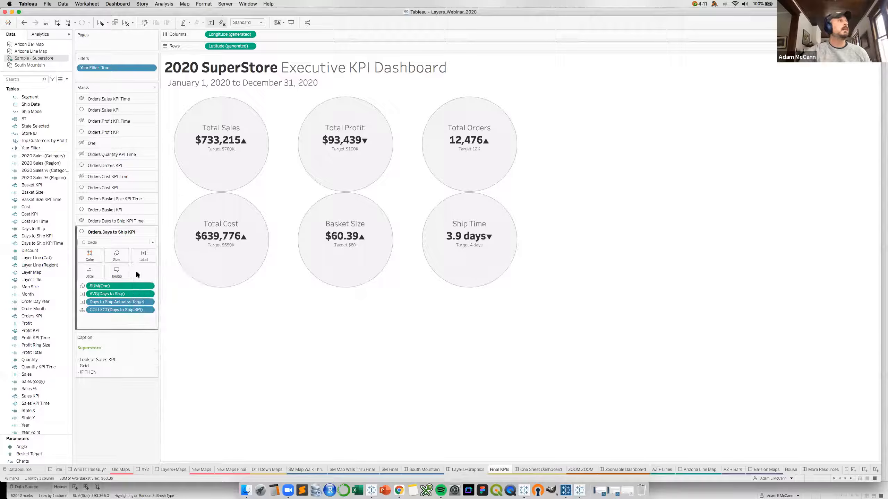
Show the Sales, Profit, Quantity, Cost, Basket Size and Days to Ship KPI Time layers as trend lines in the circles.
left_click(81, 99)
left_click(81, 121)
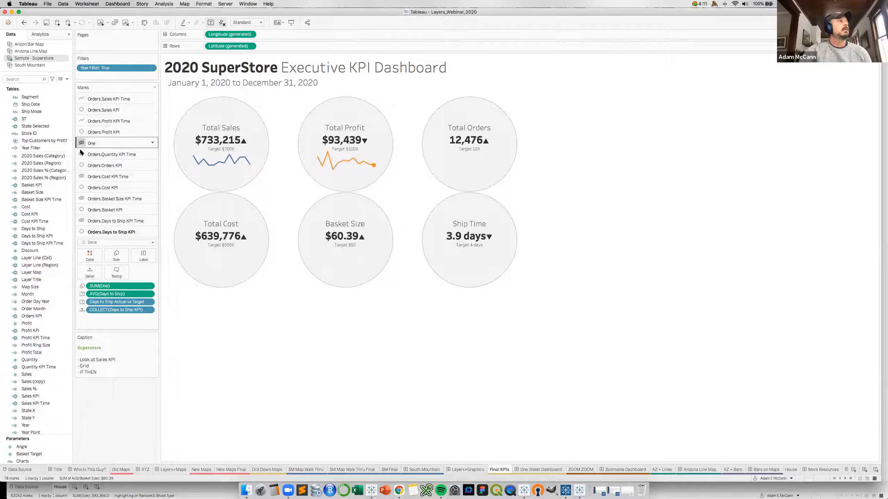
left_click(81, 154)
left_click(81, 177)
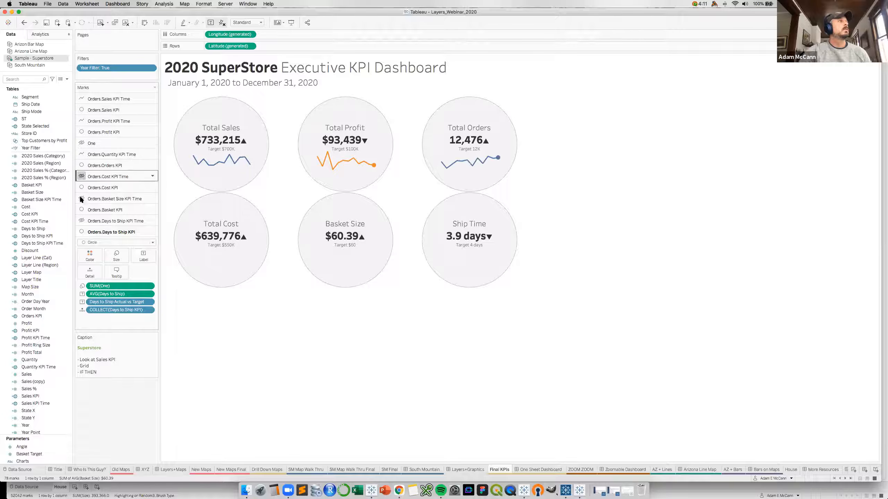
left_click(81, 198)
left_click(81, 221)
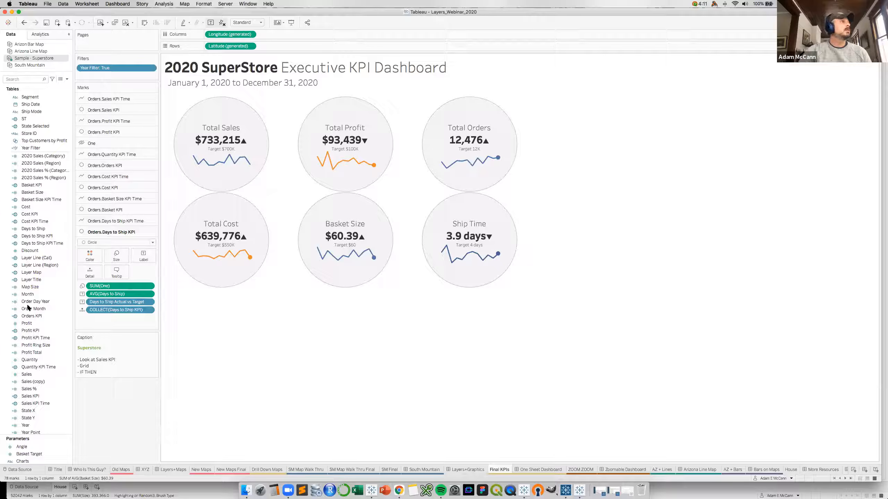
Open the Sales KPI Time calculation for editing and move MAKEPOINT onto its own line after THEN.
scroll(35, 350, "down", 2)
right_click(26, 382)
left_click(27, 384)
right_click(34, 382)
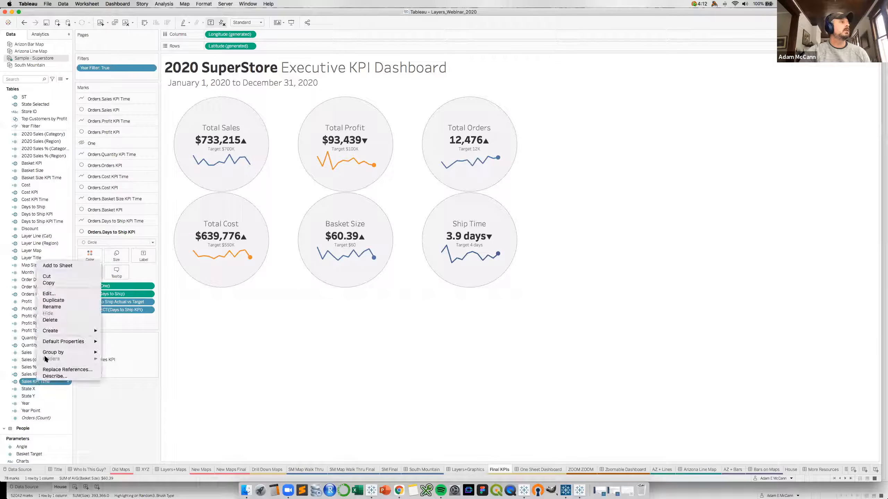
left_click(48, 294)
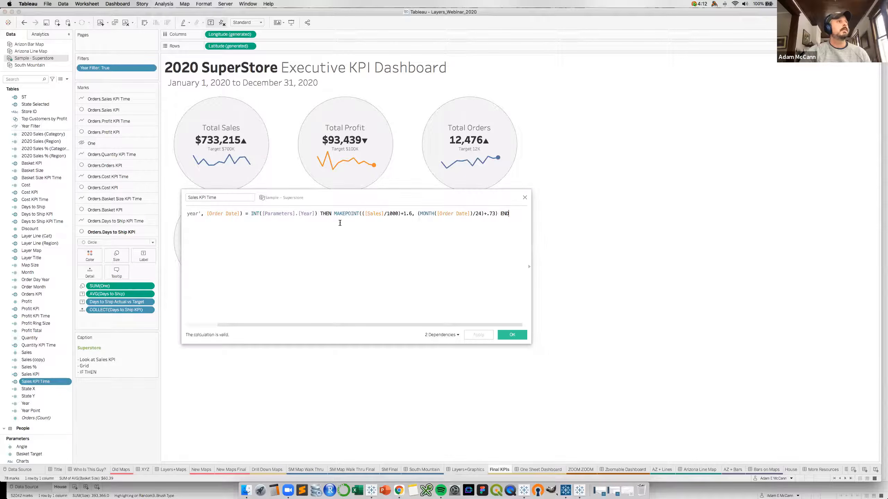
left_click(334, 213)
key("Return")
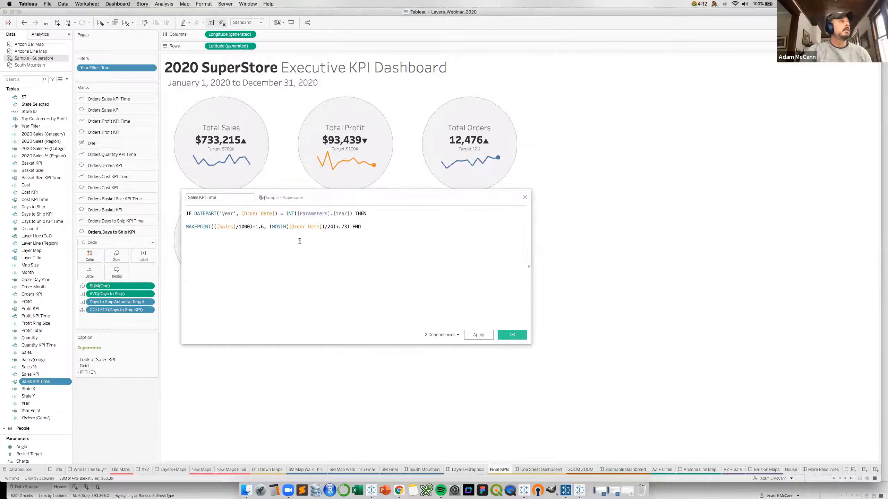
Examine the Sales coordinate, the MONTH([Order Date]) coordinate and its /24 and +.73 adjustments in Sales KPI Time, and confirm the calculation.
left_click_drag(225, 225, 233, 227)
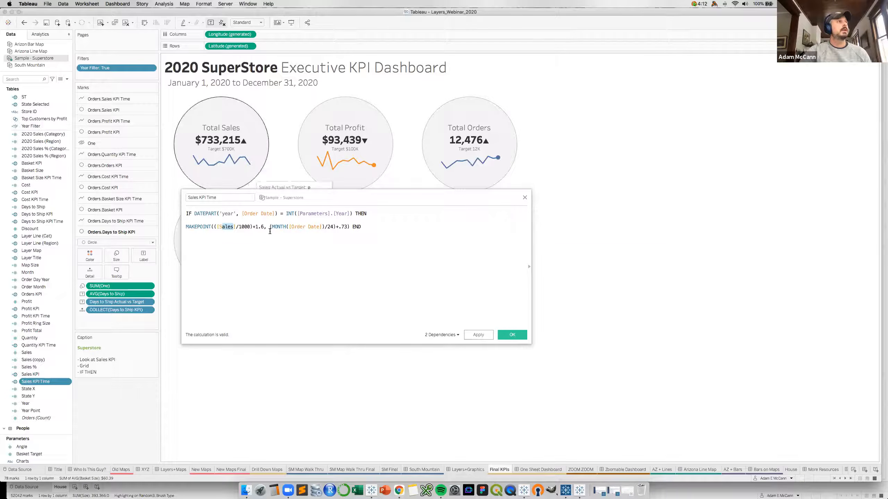
left_click_drag(271, 226, 321, 225)
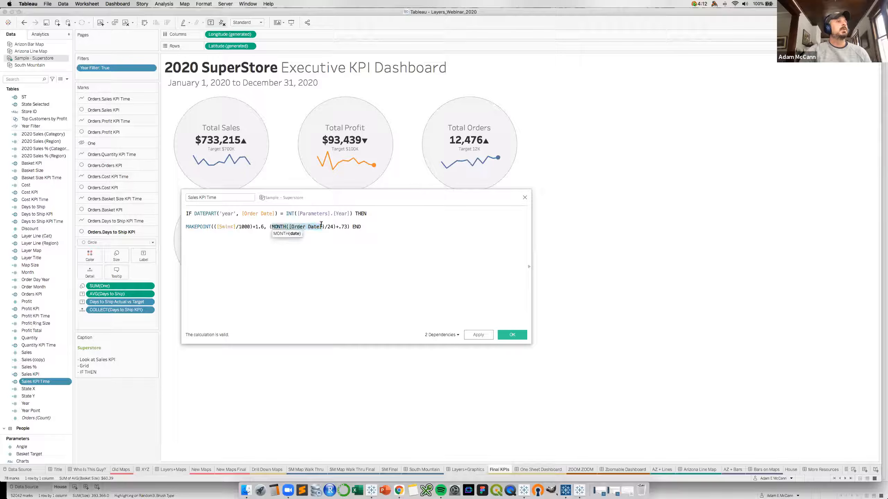
left_click(321, 226)
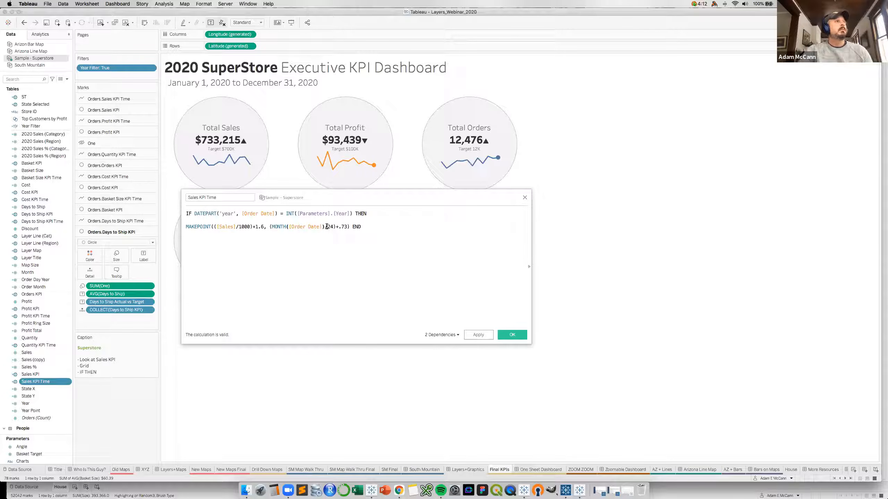
left_click_drag(326, 227, 346, 226)
left_click(282, 257)
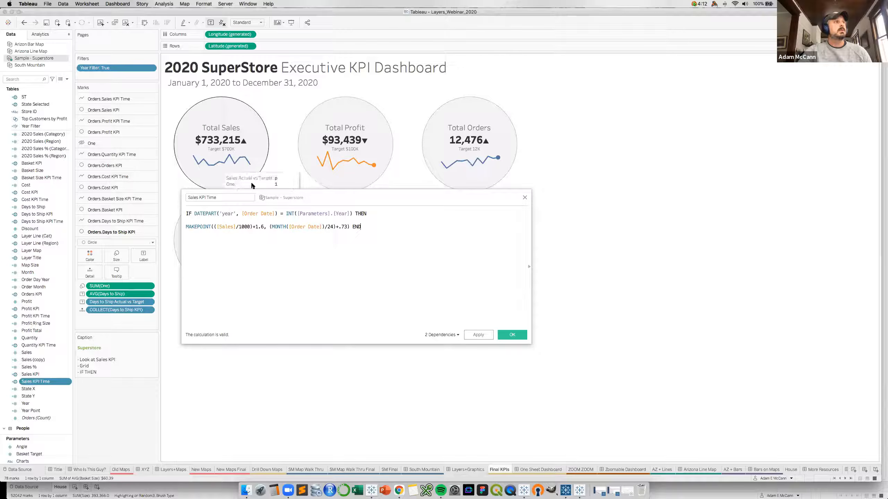
left_click(514, 335)
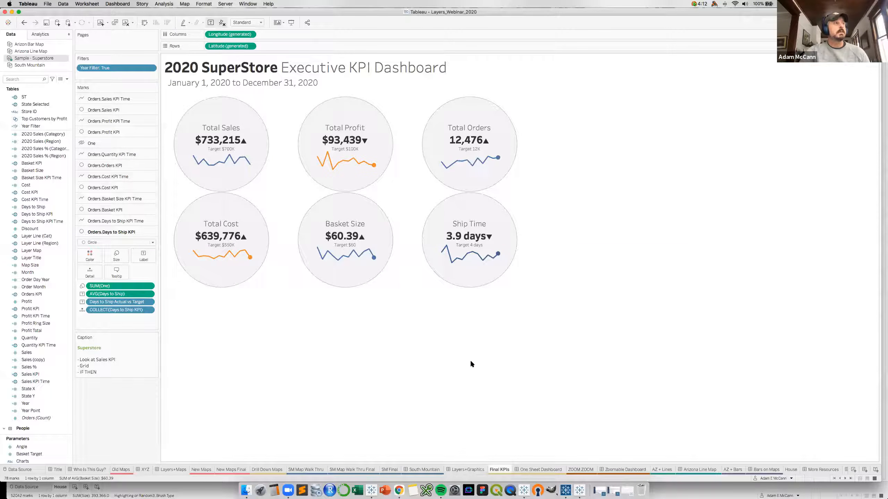
View the One Sheet Dashboard and compare the ZOOM ZOOM worksheet with the Zoomable Dashboard.
left_click(531, 469)
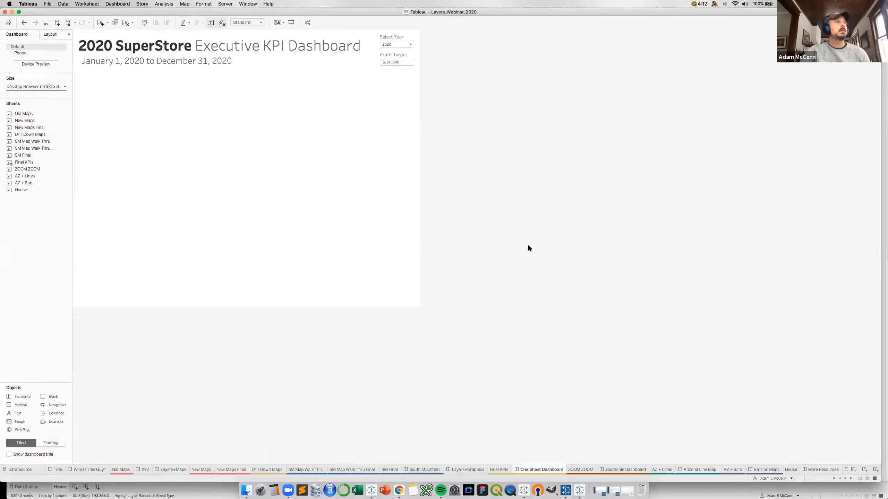
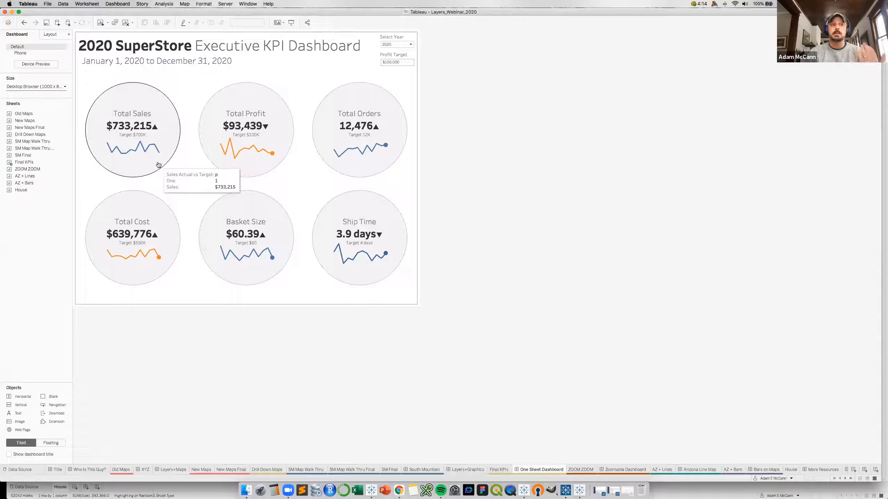
left_click(587, 470)
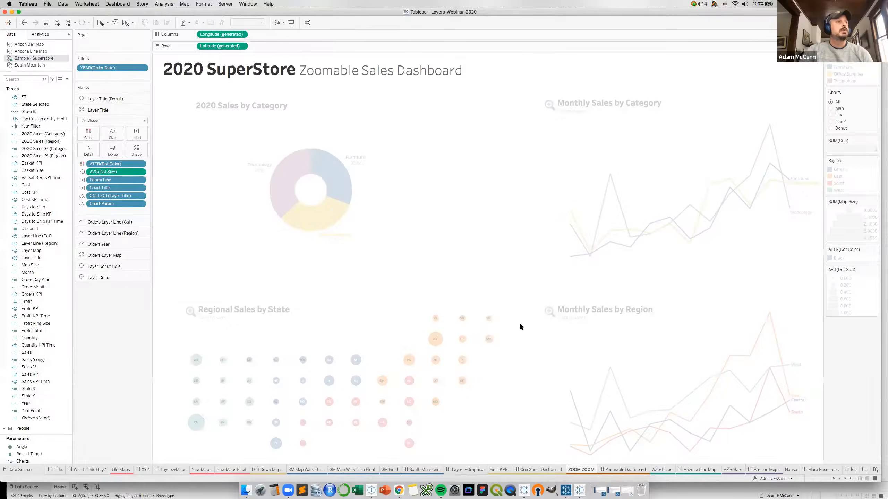
left_click(621, 471)
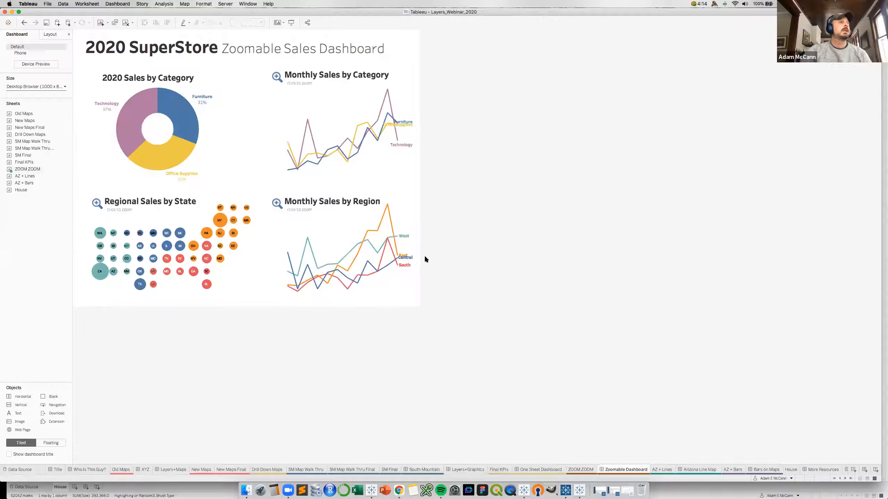
left_click(581, 470)
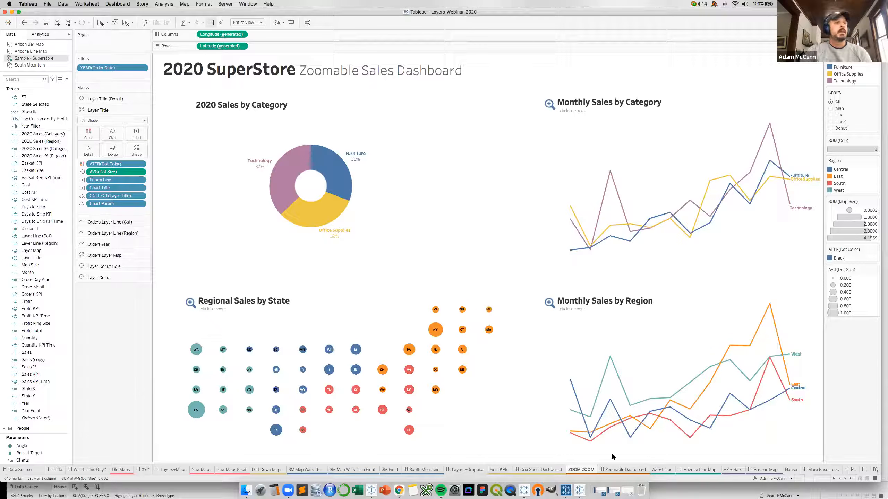
left_click(622, 471)
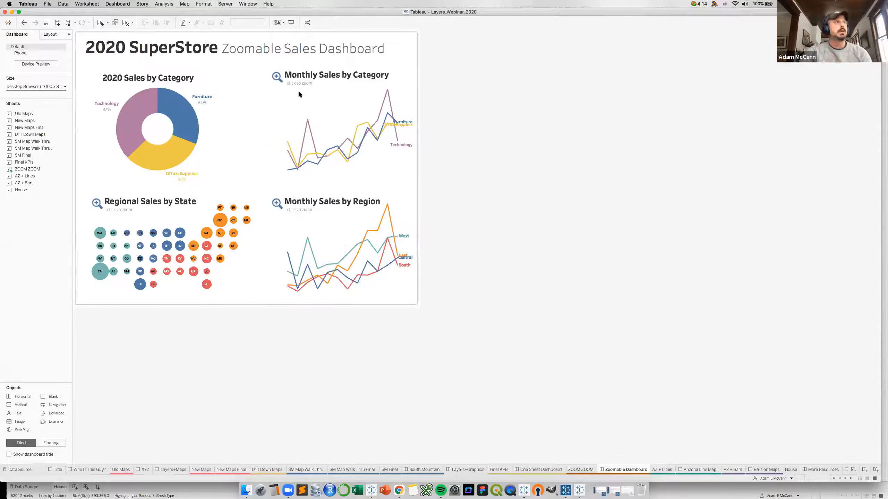
Zoom into the Monthly Sales by Category and Regional Sales by State charts, returning to the full dashboard after each.
left_click(279, 81)
left_click(277, 77)
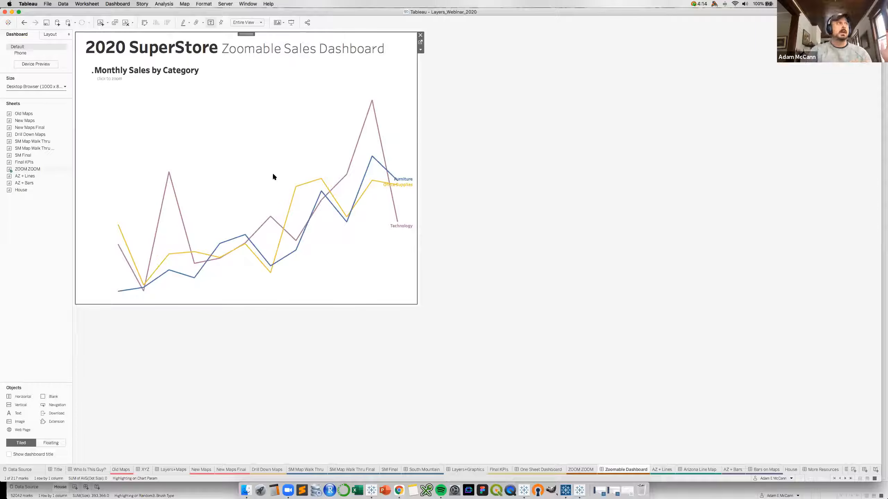
left_click(92, 70)
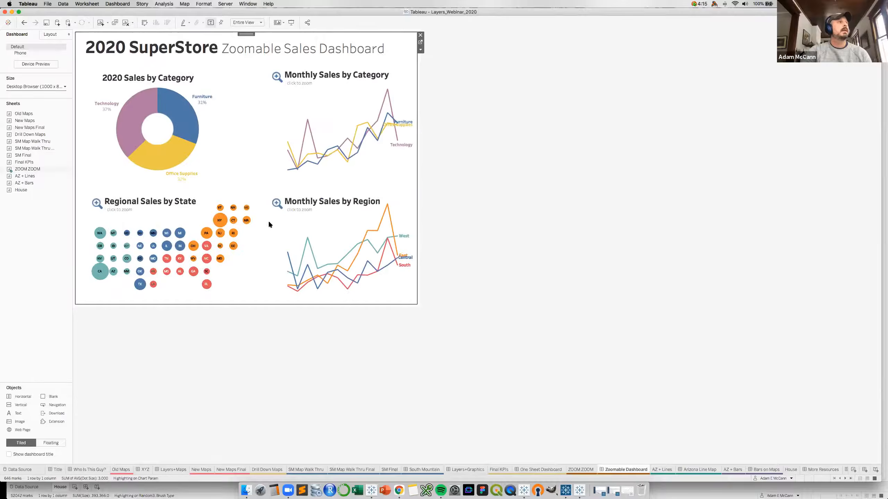
left_click(98, 203)
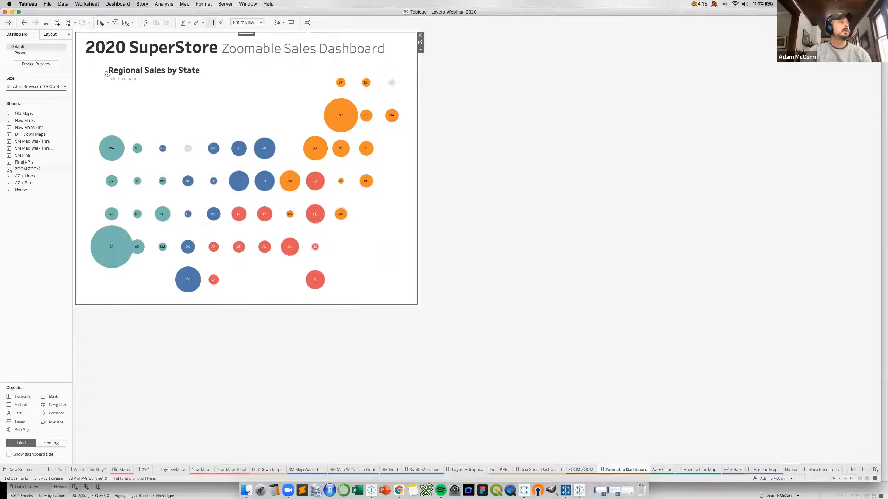
left_click(107, 73)
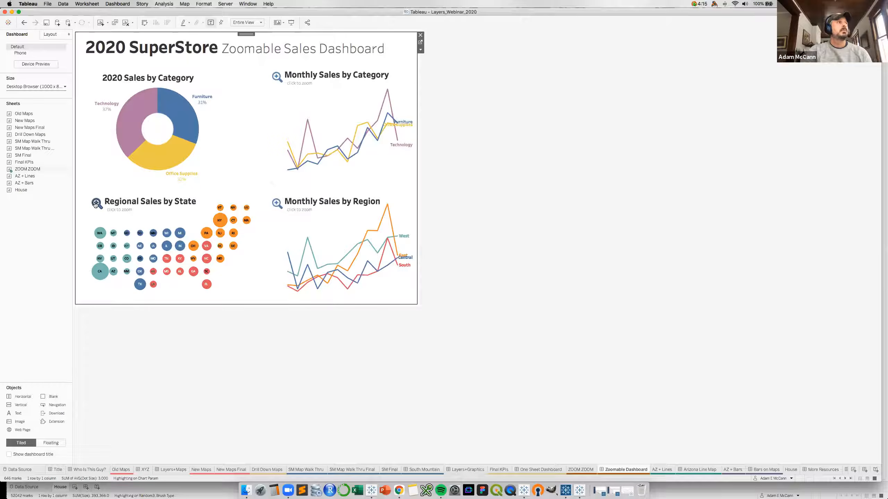
left_click(83, 6)
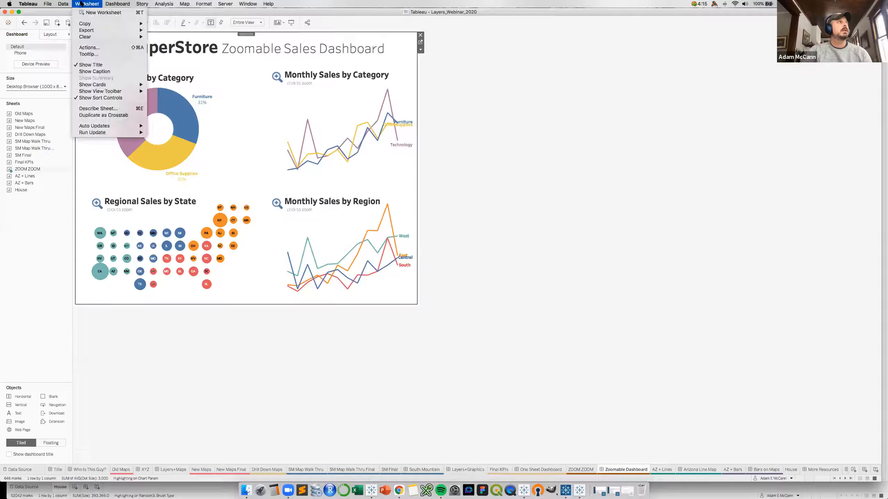
left_click(92, 46)
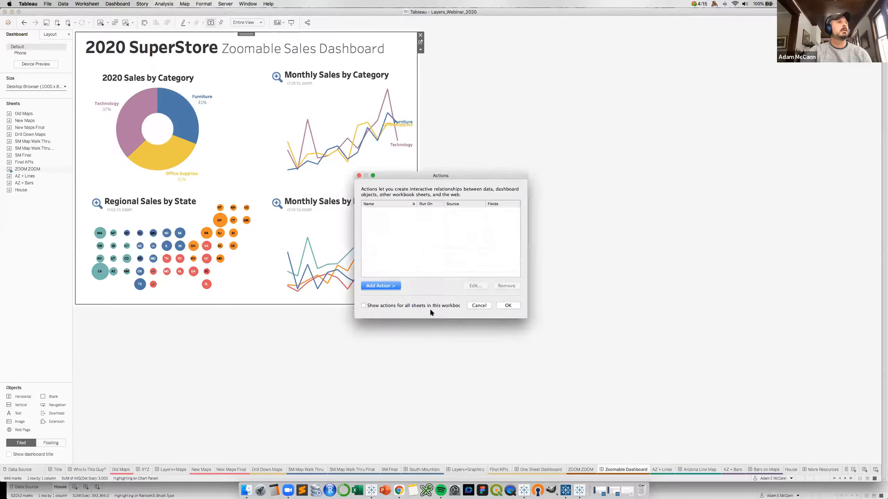
left_click(479, 306)
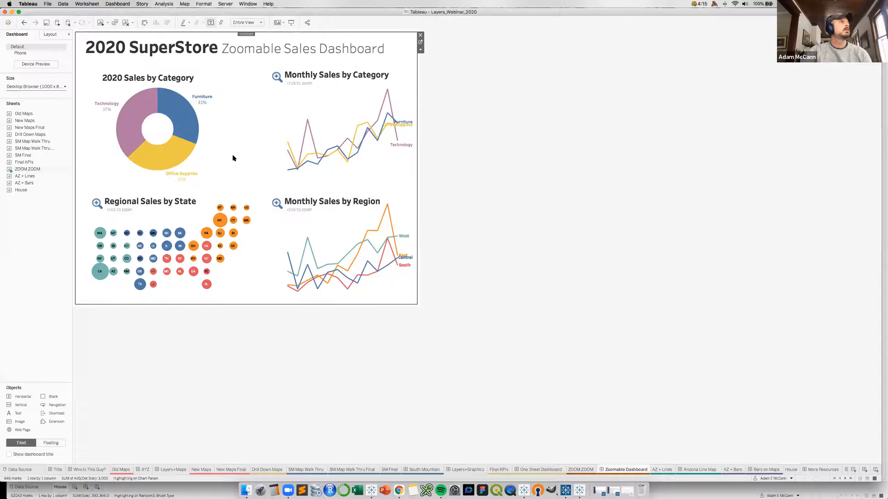
Open the Zoomable Dashboard's actions and select the Chart Param action.
left_click(117, 3)
left_click(124, 88)
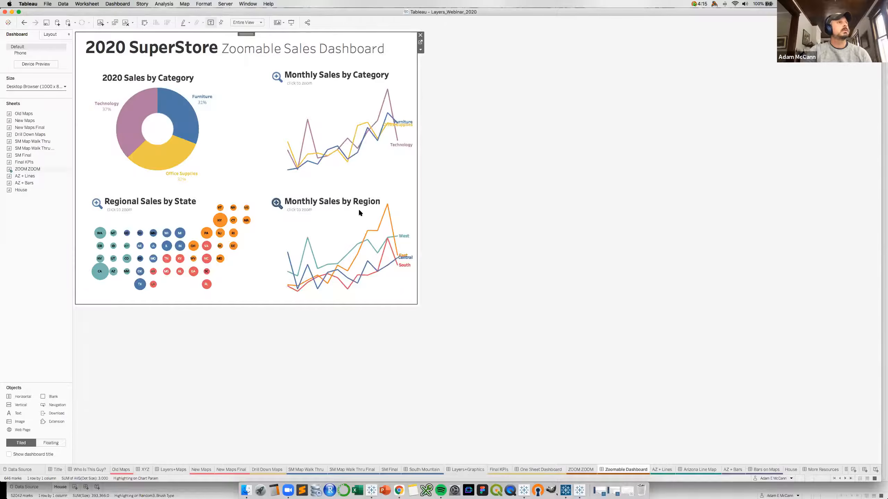
left_click(391, 211)
left_click(388, 217)
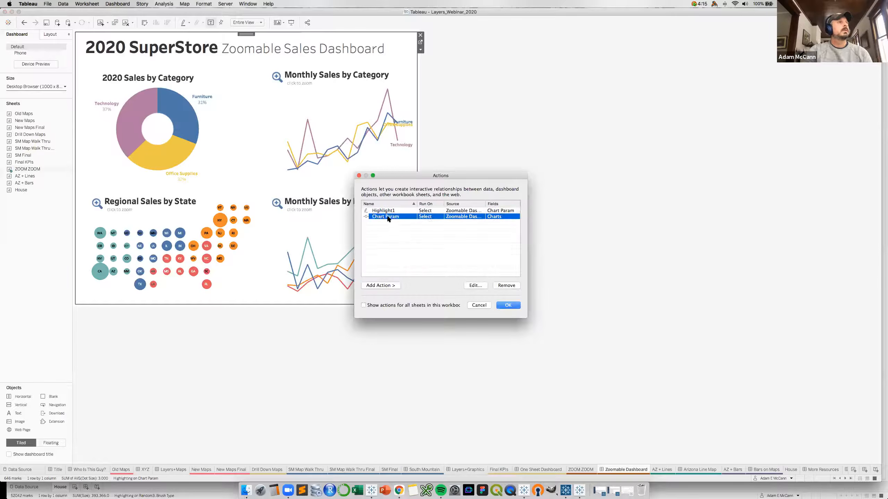
Review the settings of the Chart Param parameter action, and leave the dashboard actions unchanged.
left_click(476, 284)
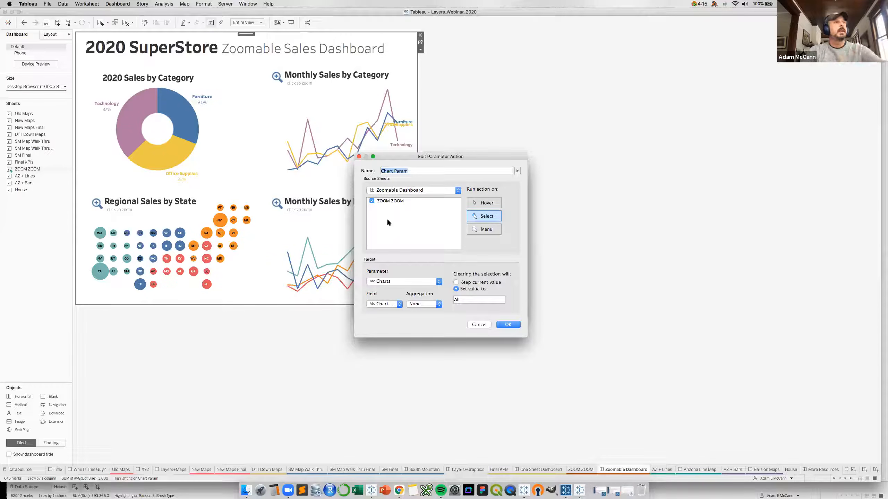
left_click(479, 324)
left_click(476, 305)
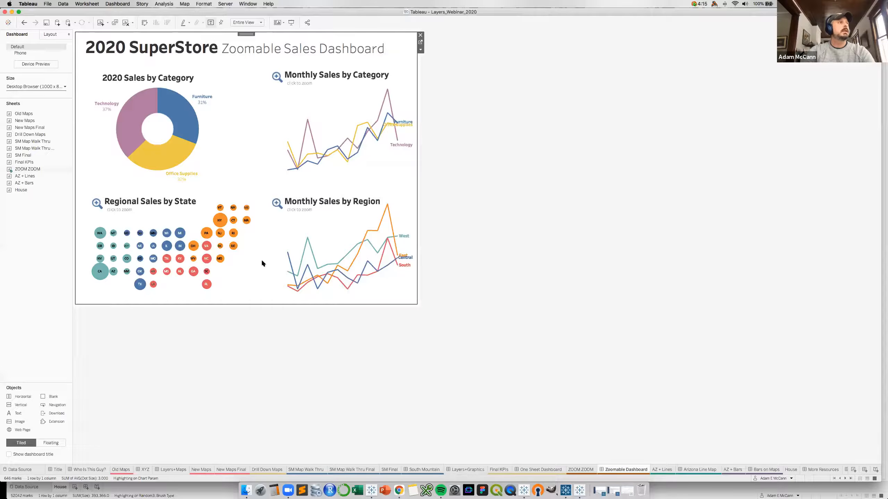
Go to the ZOOM ZOOM sheet, display the Layer Donut marks, and find and open the Layer Donut calculated field for editing.
left_click(420, 42)
left_click(98, 276)
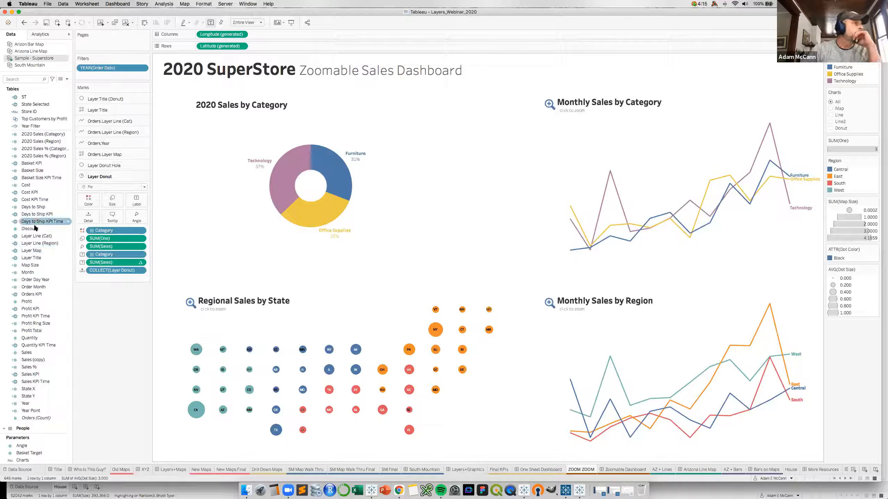
left_click(28, 79)
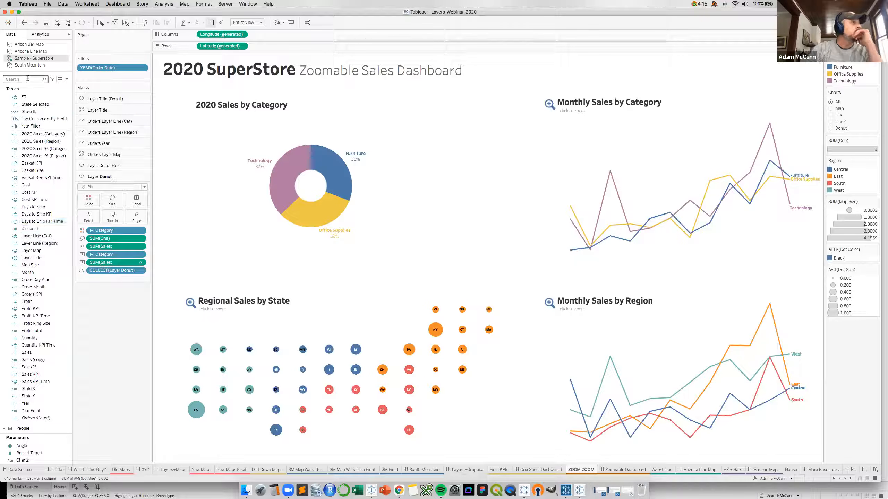
type("sonut")
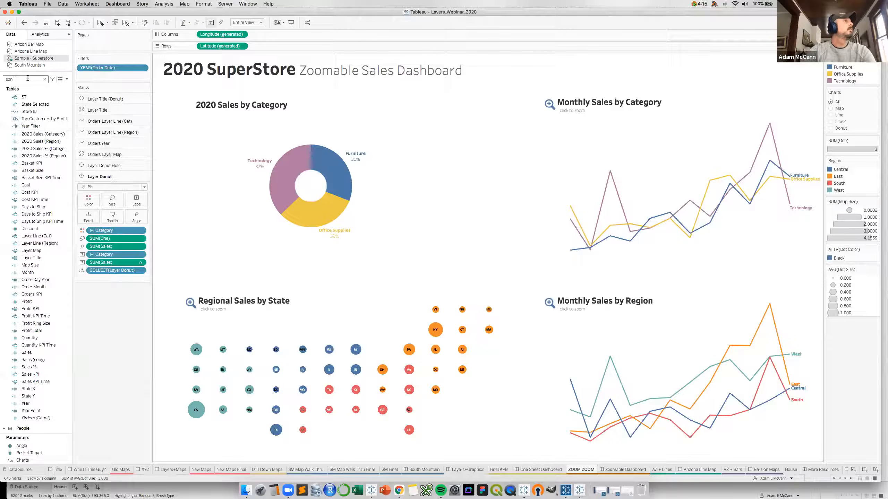
type("ut")
left_click(30, 102)
right_click(29, 102)
left_click(41, 136)
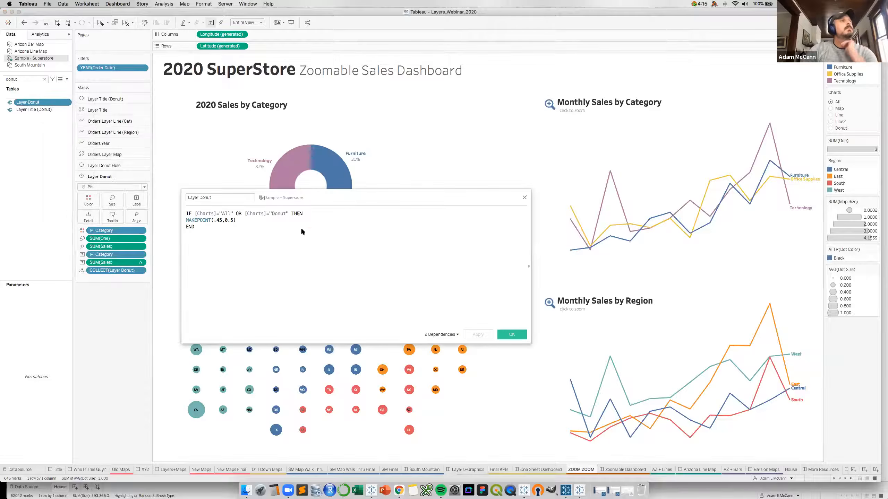
Highlight the MAKEPOINT line of the Layer Donut formula and enlarge the formula text for easier reading.
triple_click(203, 220)
left_click(238, 220)
left_click_drag(237, 219, 217, 219)
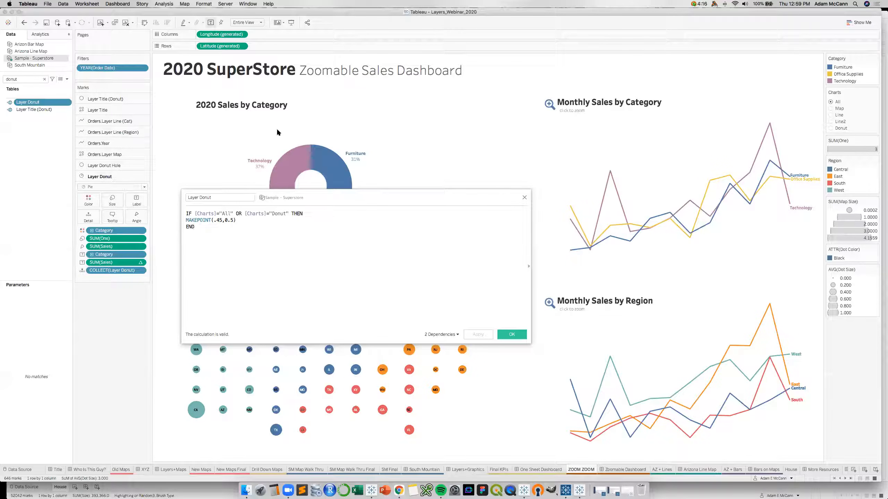
key("super+minus")
key("super+plus")
key("super+plus")
key("super+plus")
key("super+plus")
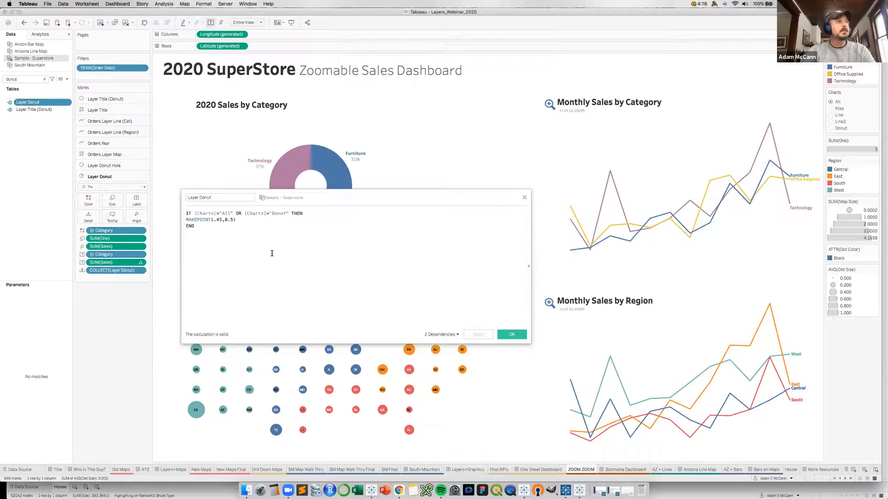
key("super+plus")
key("super+plus")
key("super+plus")
key("super+plus")
key("super+plus")
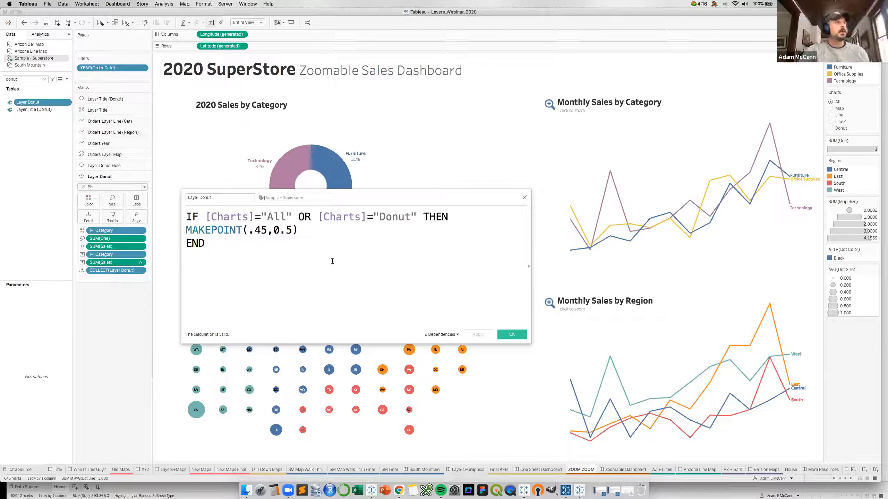
left_click(307, 237)
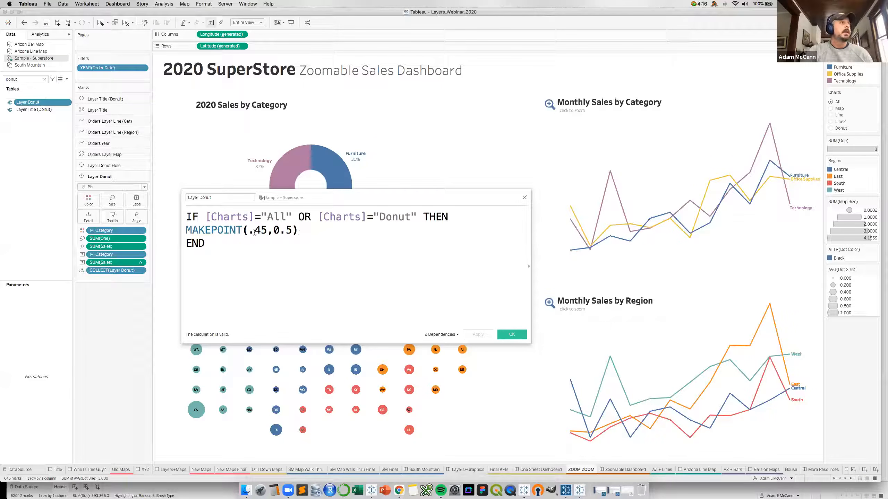
triple_click(198, 229)
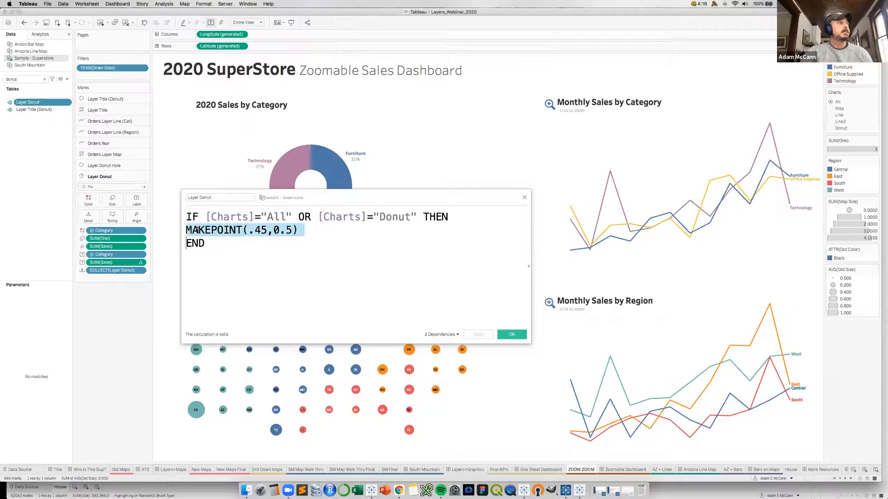
left_click_drag(251, 232, 232, 226)
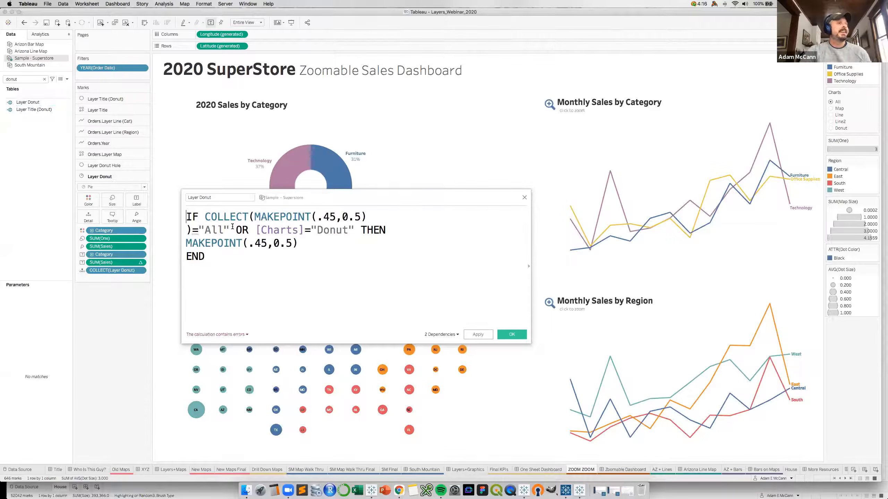
key("super+z")
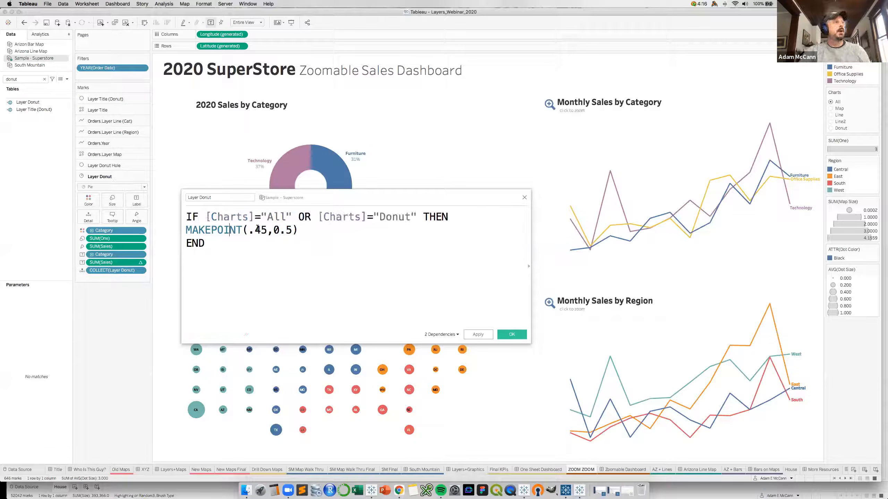
Examine the .45 coordinate in the Layer Donut formula, close the calculation and clear the field search.
left_click(254, 230)
left_click_drag(254, 230, 264, 228)
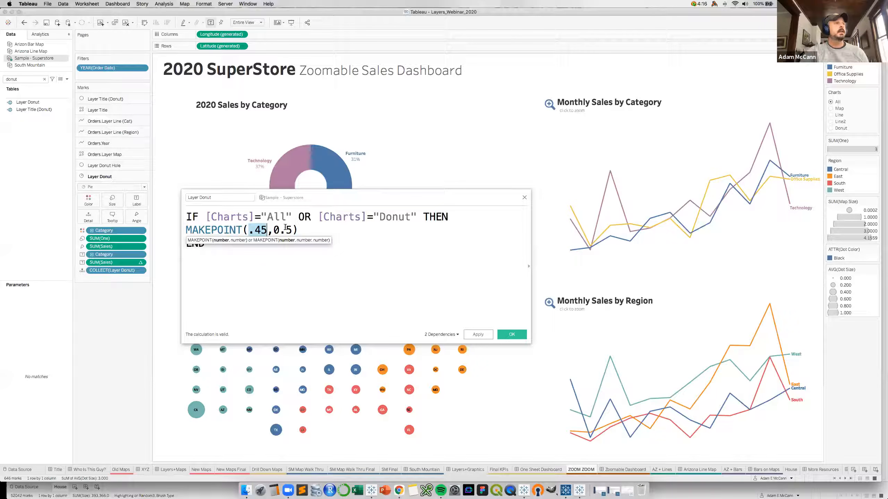
left_click(513, 334)
left_click(45, 79)
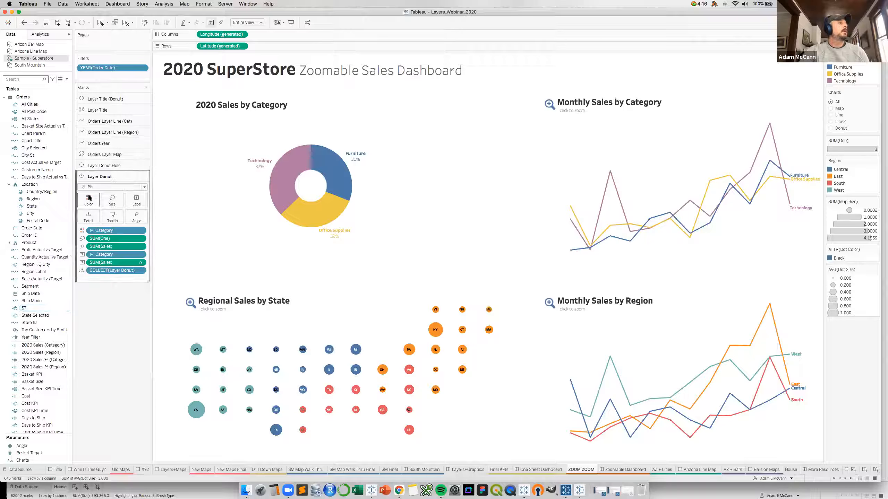
Hide the Layer Donut Hole and Layer Donut layers, and display the marks of Layer Map.
left_click(82, 165)
left_click(97, 155)
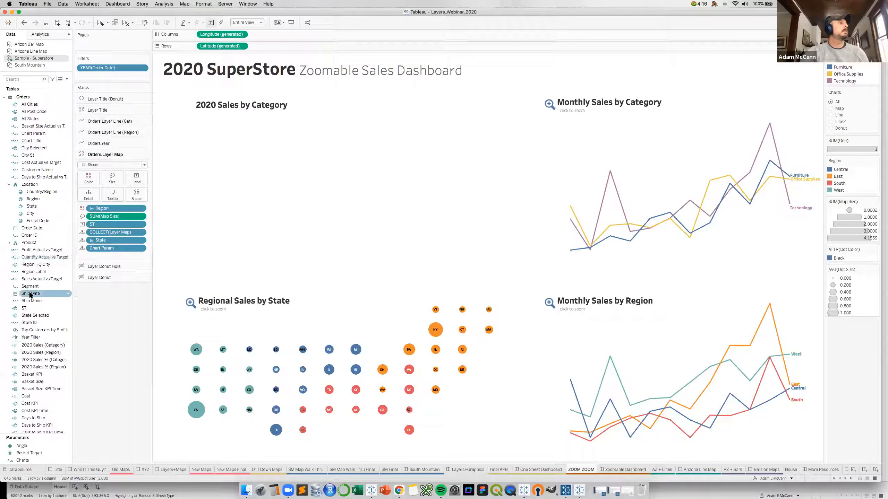
Search the fields for "laye" and open the Layer Map calculated field for editing.
scroll(44, 214, "down", 2)
left_click(30, 78)
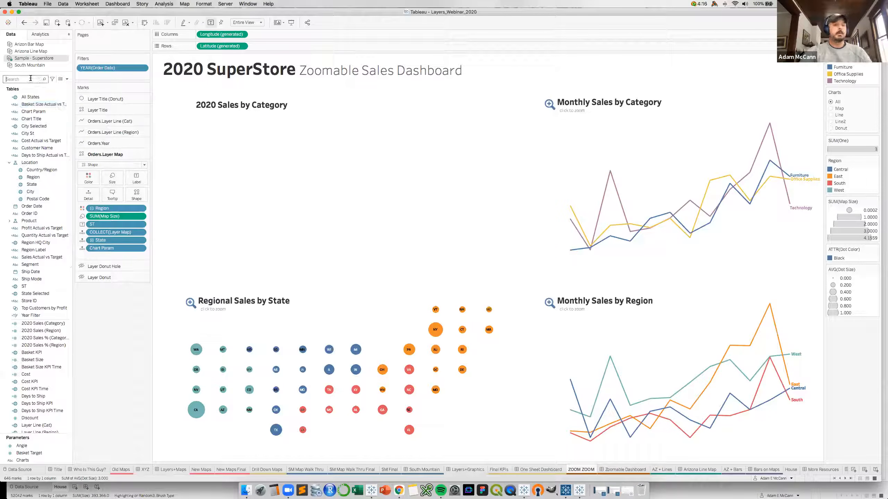
type("ly")
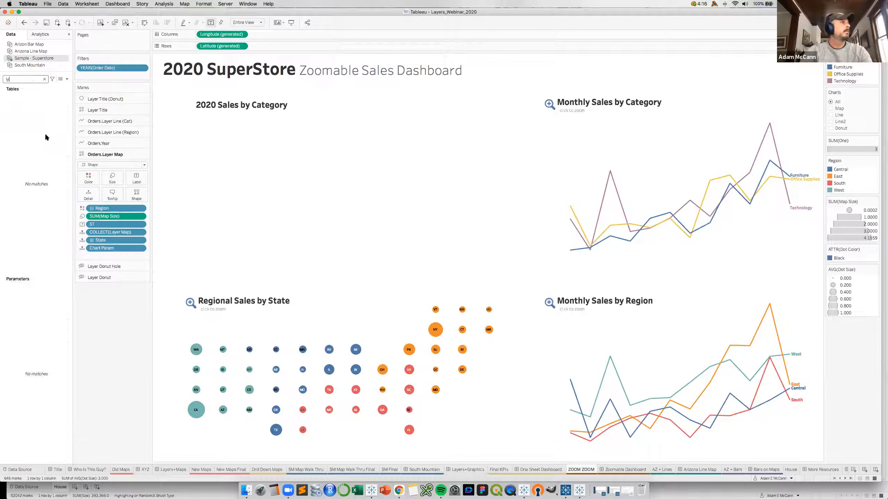
type("erlaye")
left_click(32, 154)
left_click(34, 124, "super")
right_click(34, 123)
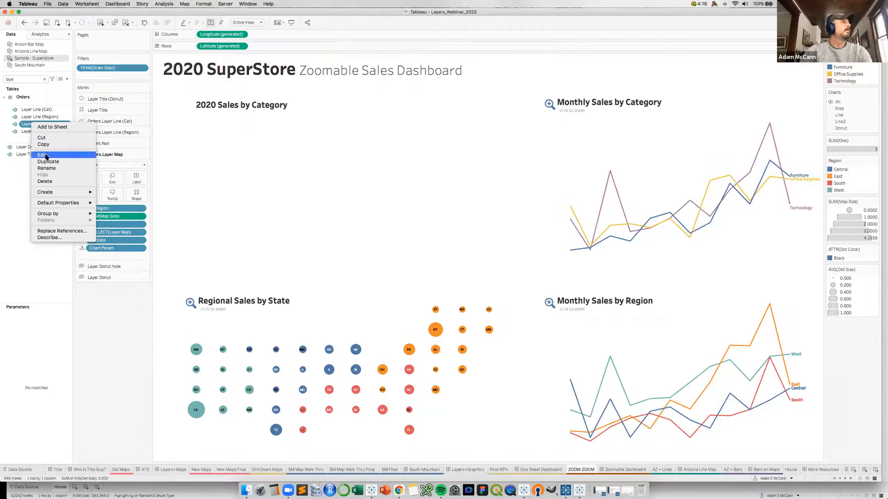
left_click(273, 231)
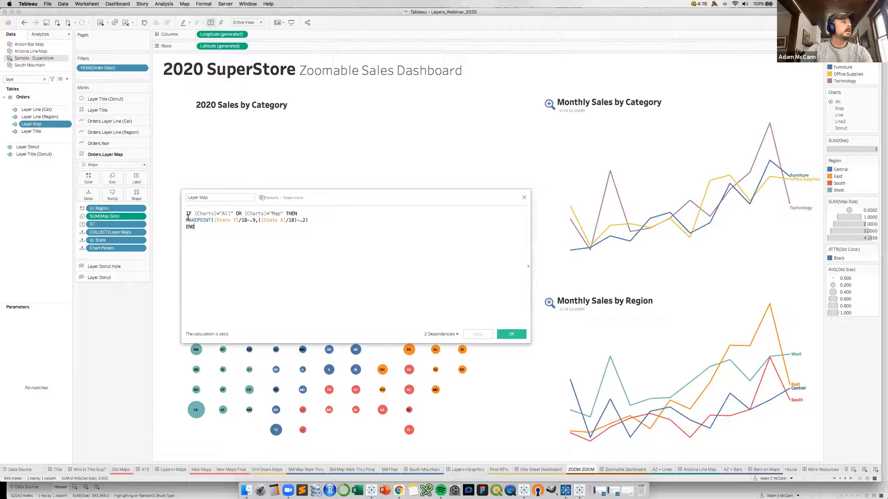
Examine the Charts conditions and the State Y and State X coordinates in the Layer Map formula, and close it without saving.
left_click(185, 219)
key("Return")
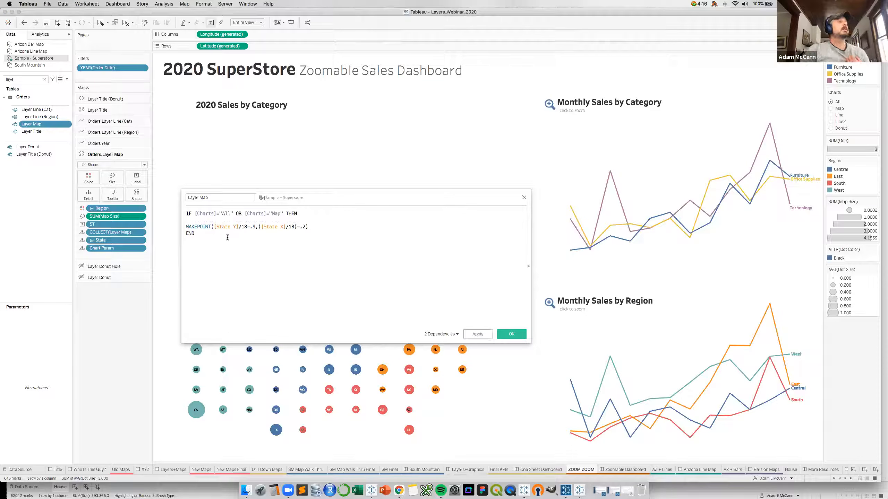
left_click_drag(220, 227, 233, 227)
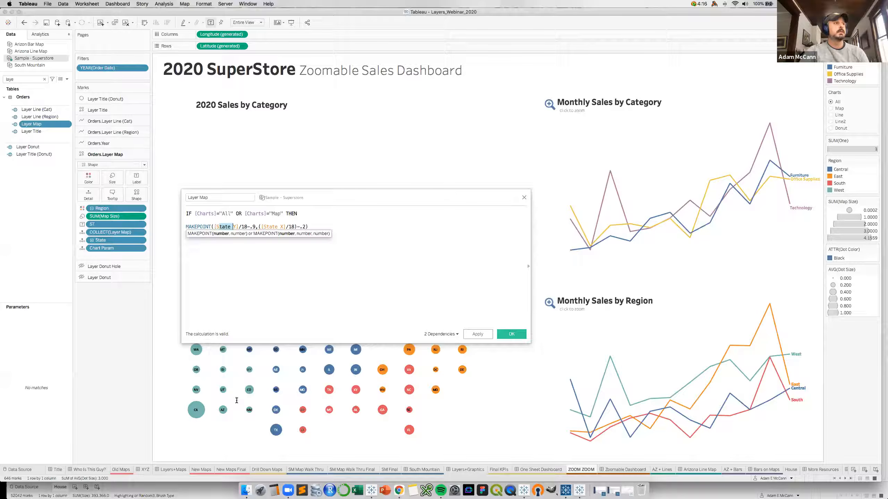
left_click(303, 260)
mouse_move(264, 228)
left_mouse_down()
mouse_move(250, 227)
mouse_move(258, 224)
left_mouse_up()
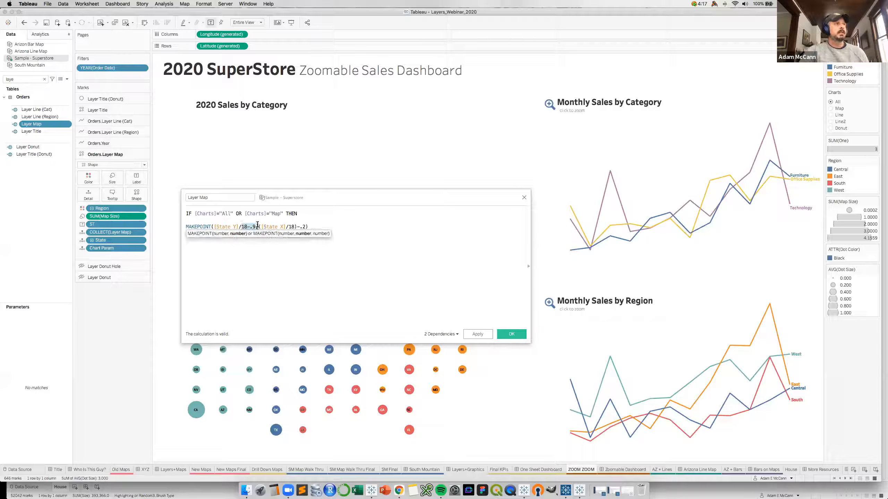
left_click(262, 258)
left_click_drag(200, 214, 277, 214)
left_click(277, 213)
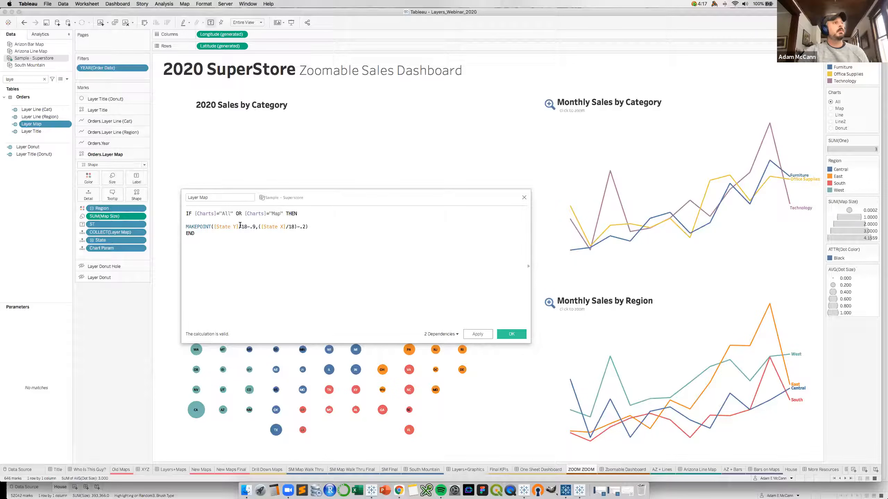
double_click(210, 213)
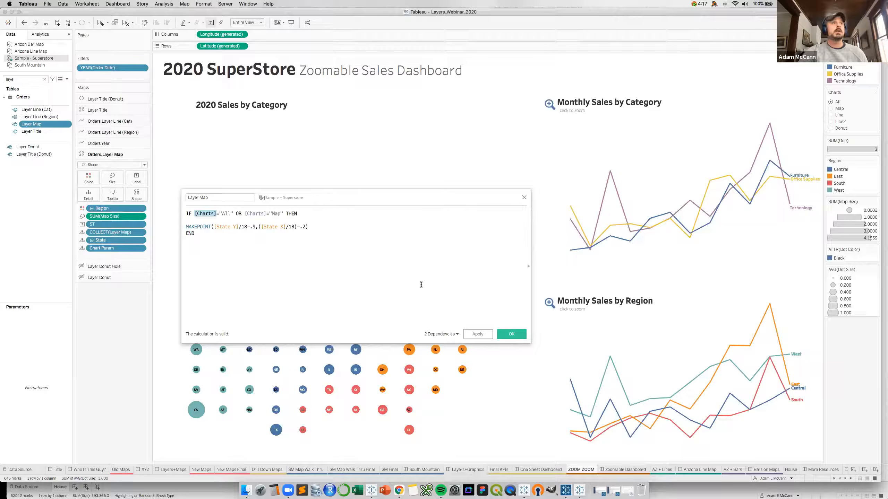
key("Escape")
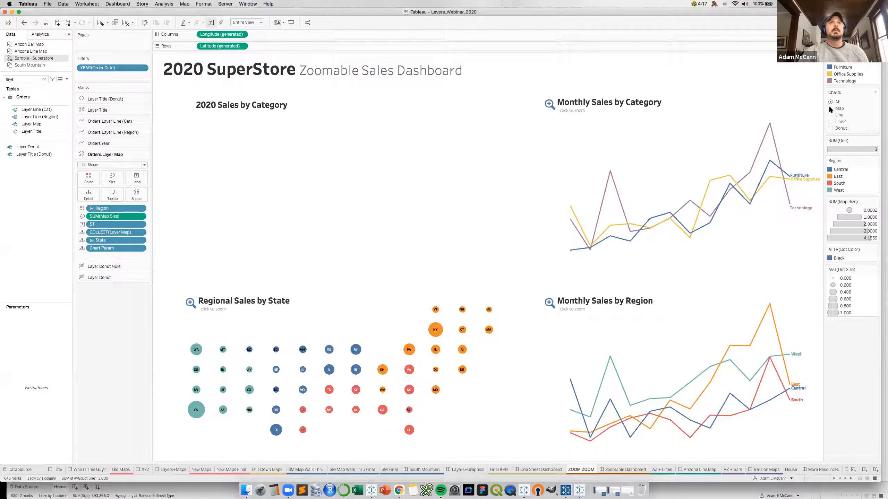
Preview the Map and Line options of the Charts parameter, returning to All after each one.
left_click(831, 109)
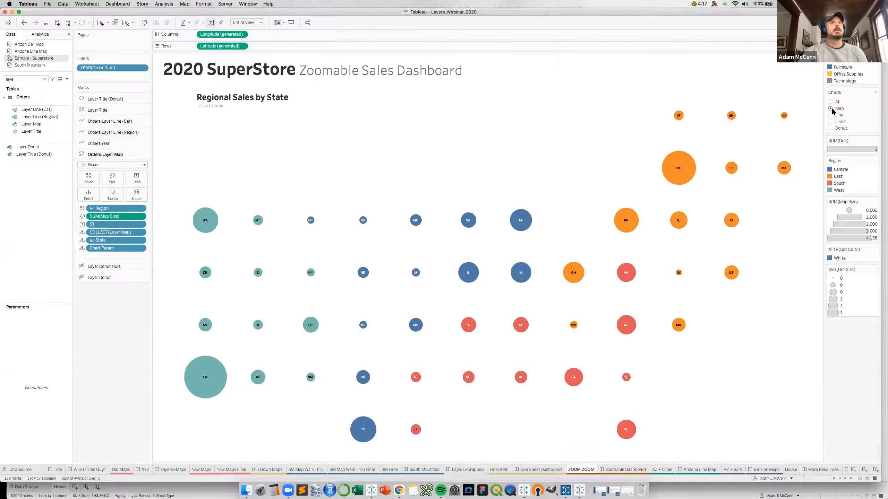
left_click(831, 101)
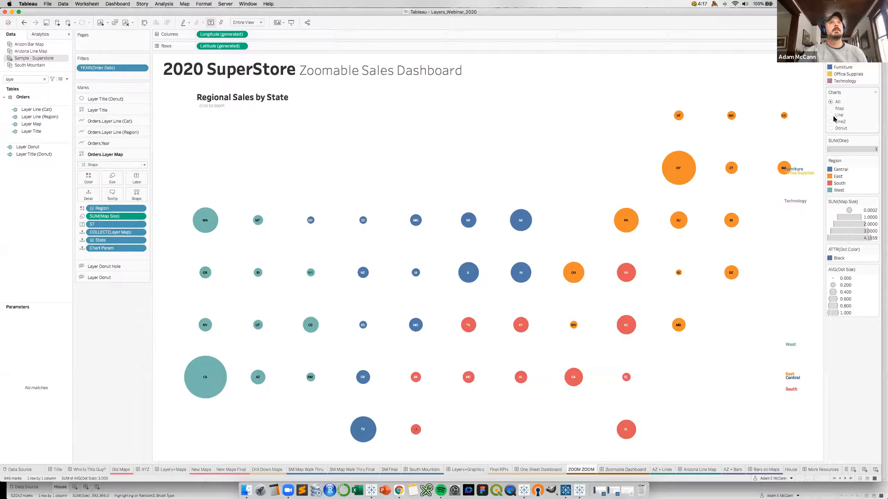
left_click(832, 115)
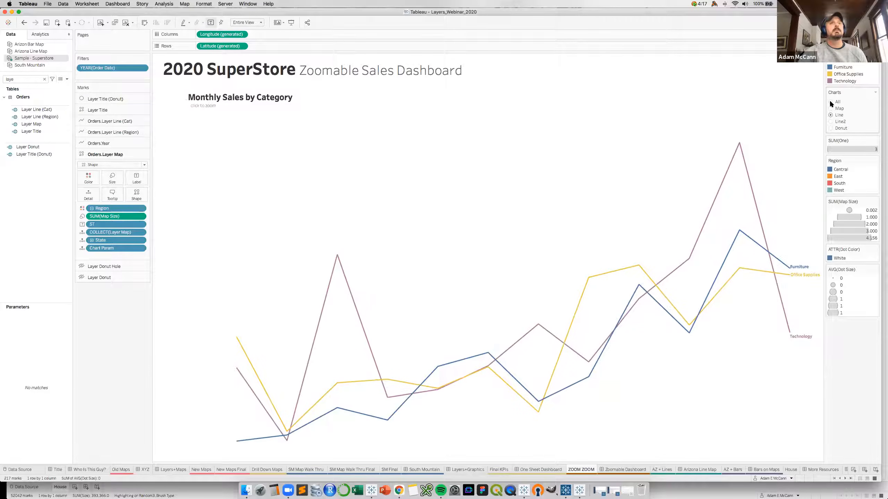
left_click(830, 101)
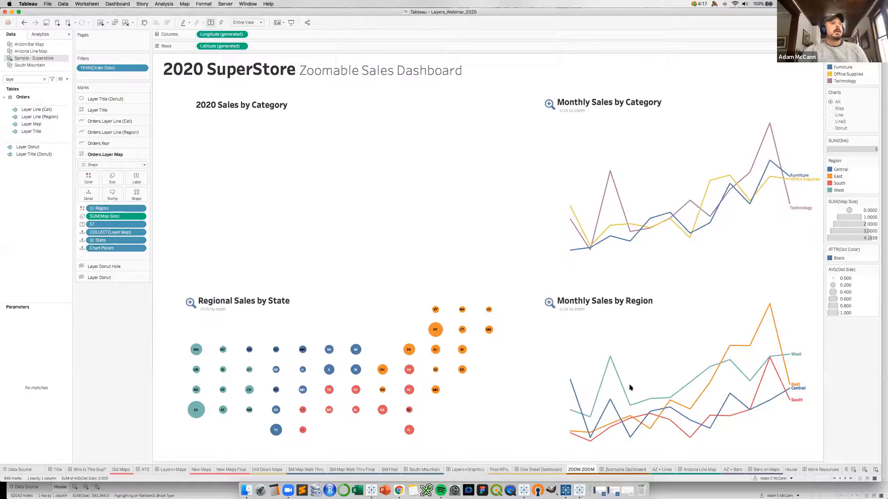
View the Zoomable Dashboard, switch to the AZ + Lines sheet, and inspect the marks of its Vote Dot Map and County layers.
left_click(629, 469)
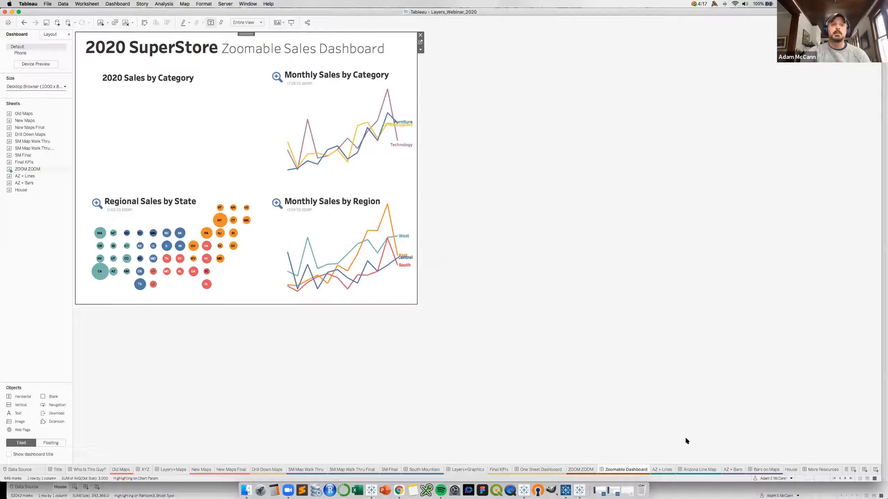
left_click(659, 469)
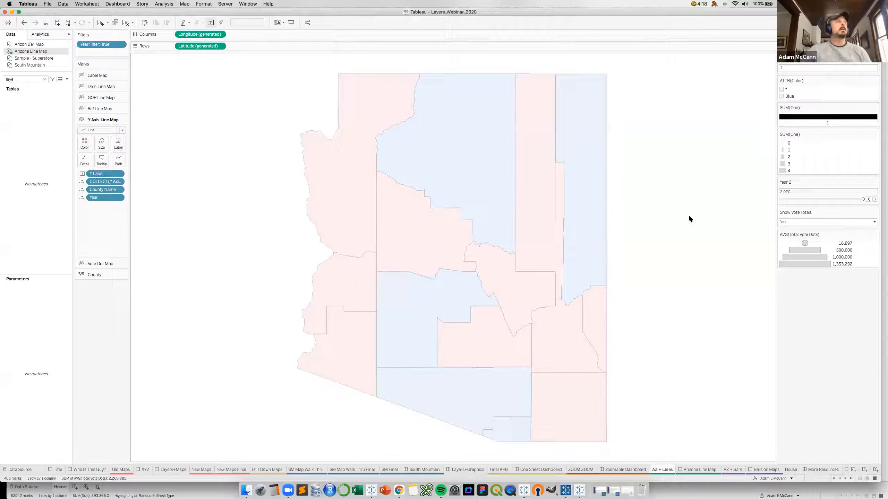
left_click(93, 264)
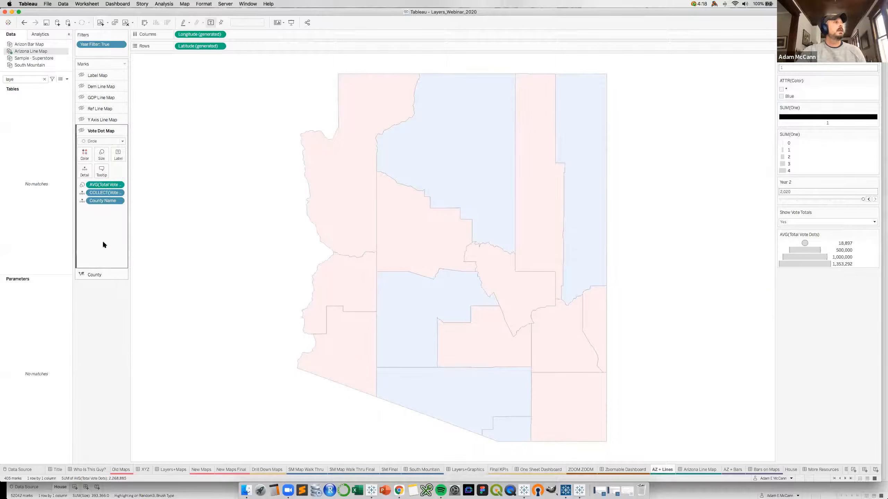
left_click(100, 275)
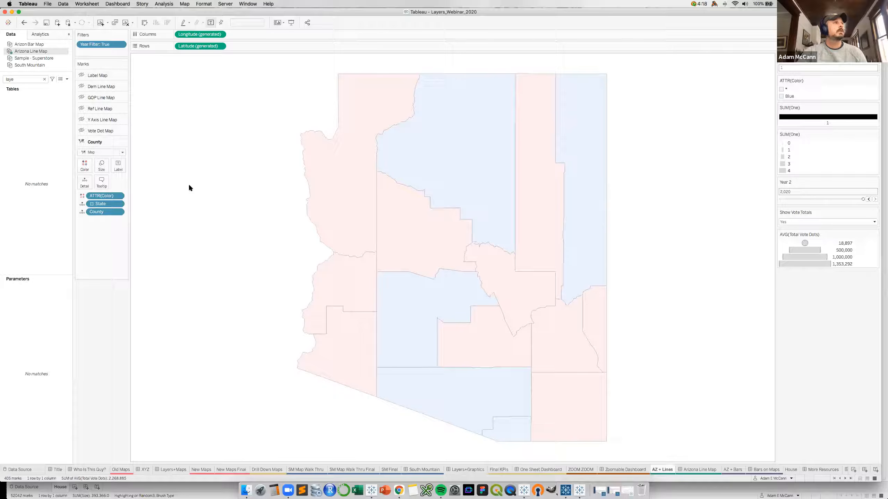
left_click(97, 131)
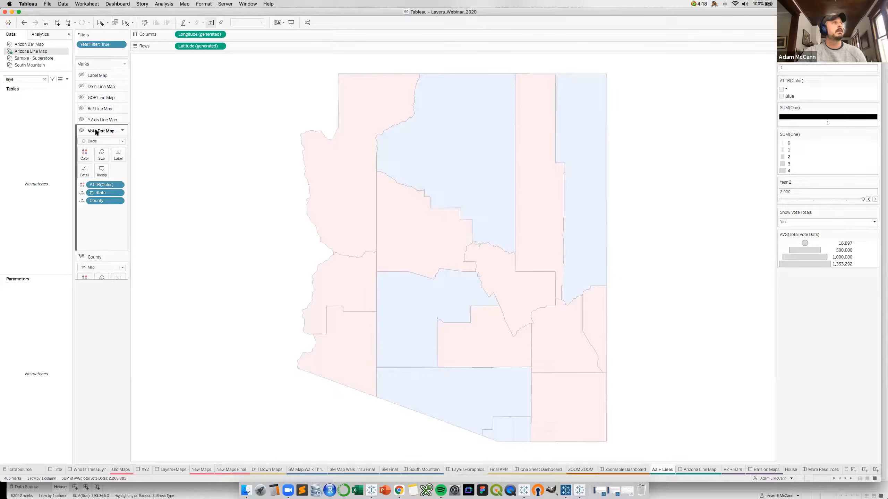
Clear the field search, widen the Marks card, and show the Vote Dot Map and Y Axis Line Map layers on the Arizona map.
left_click(43, 80)
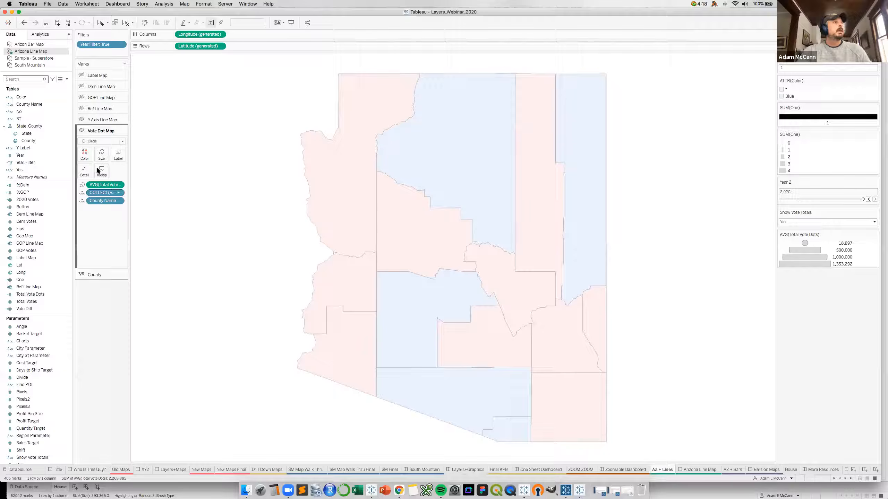
left_click(81, 131)
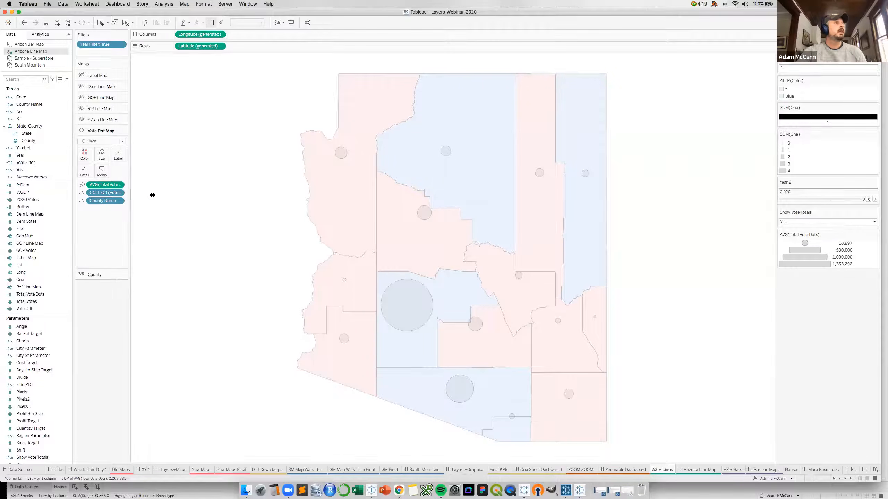
left_click_drag(152, 195, 167, 195)
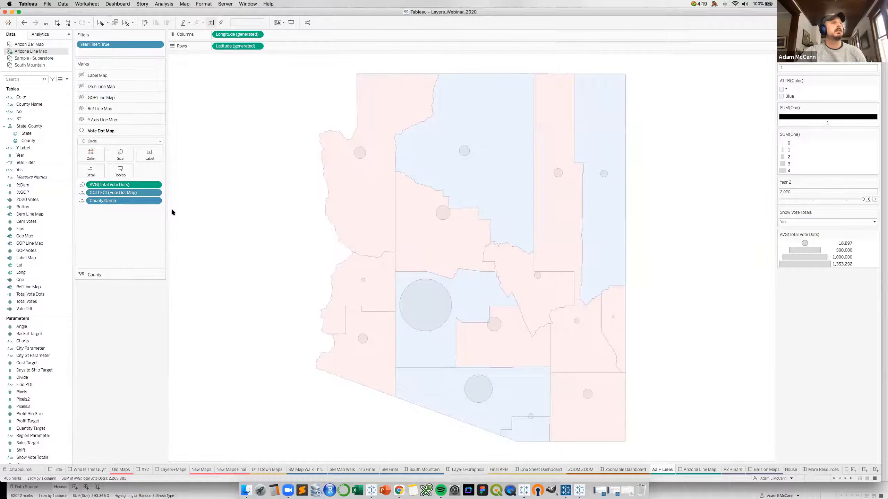
left_click(102, 119)
left_click(82, 120)
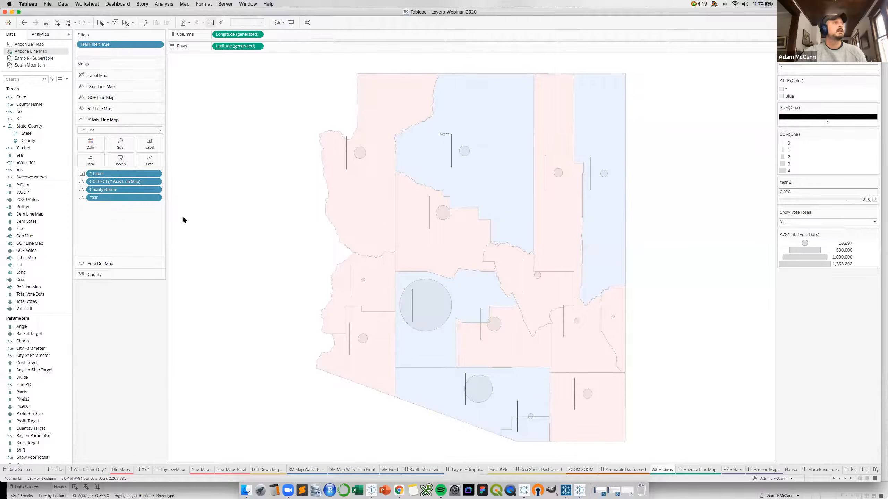
Open the Y Axis Line Map calculated field for editing and enlarge its formula text.
scroll(34, 269, "down", 3)
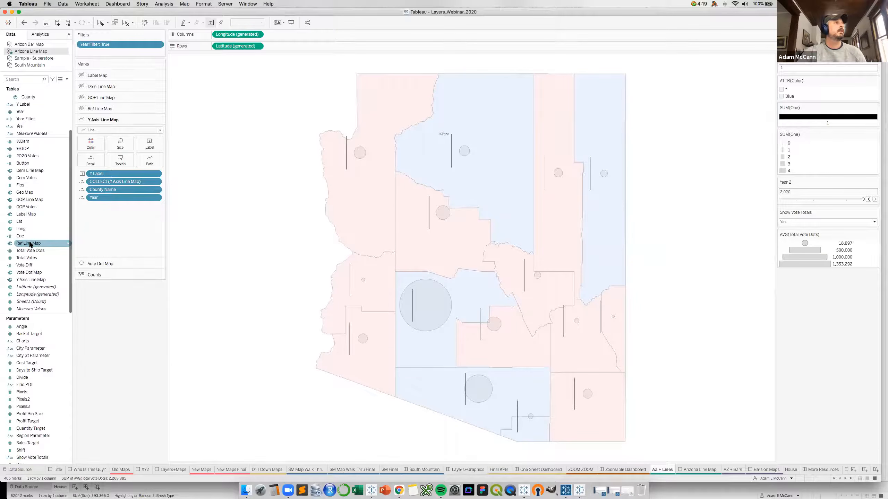
right_click(28, 279)
left_click(39, 316)
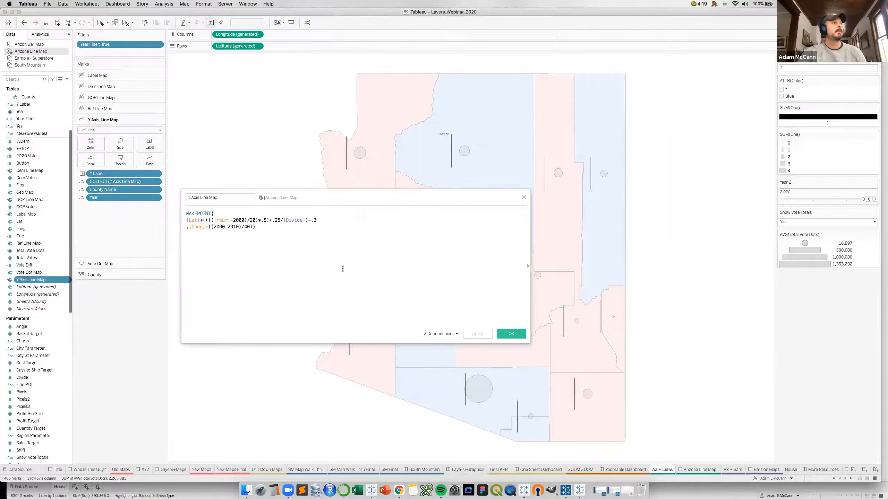
key("super+plus")
key("super+plus")
key("super+plus")
key("super+plus")
key("super+plus")
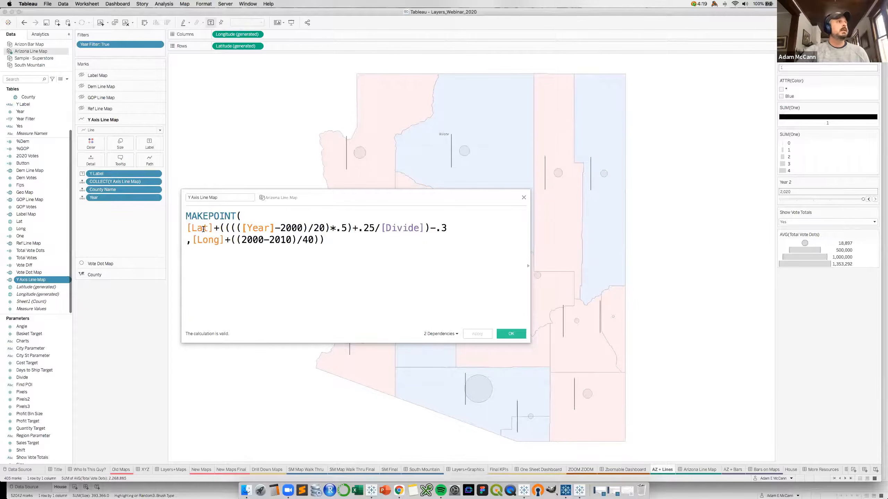
Examine the Lat, Long and Year-2000 parts of the Y Axis Line Map formula, keeping the editor clear of the map's county axes.
left_click_drag(214, 228, 186, 228)
left_click(218, 260)
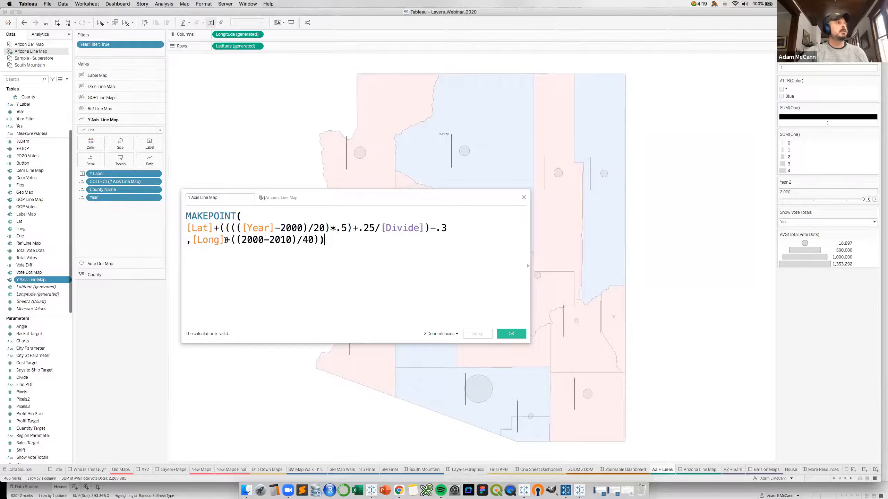
double_click(208, 240)
left_click_drag(408, 195, 288, 248)
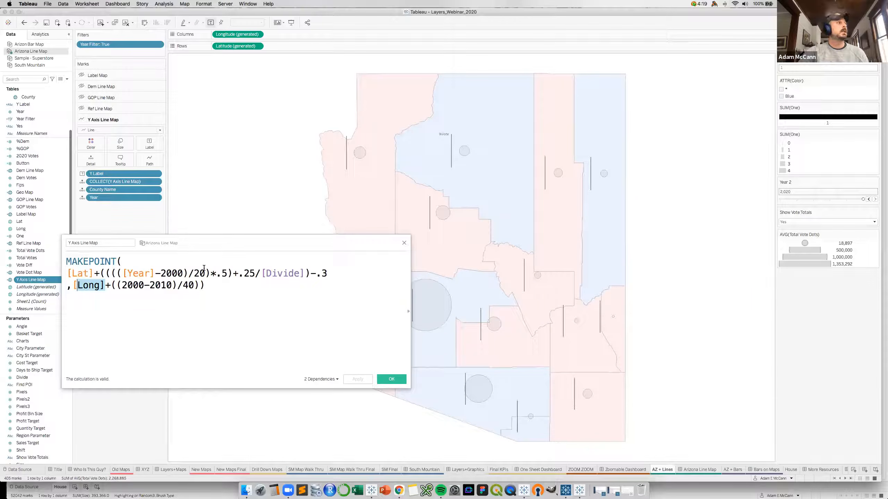
double_click(137, 273)
left_click_drag(163, 273, 182, 271)
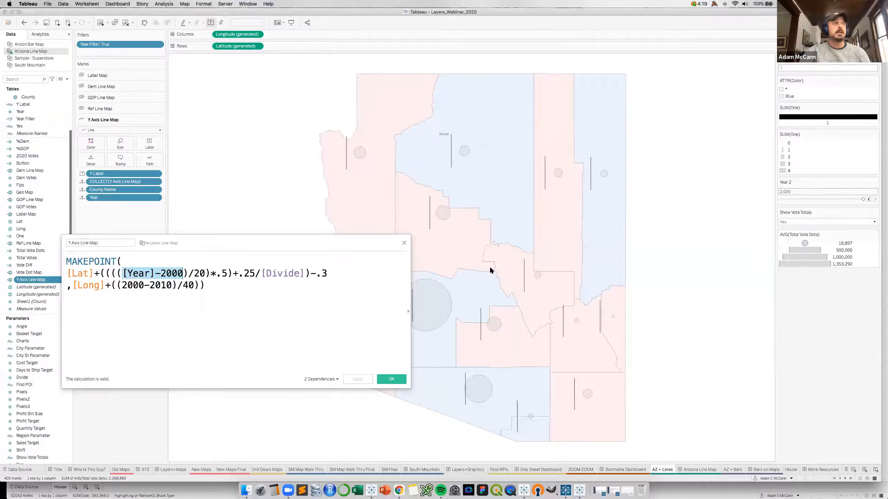
Examine the 2000 offset and the full latitude scaling expression in the Y Axis Line Map formula, and close it without edits.
left_click(178, 301)
left_click_drag(160, 274, 183, 273)
left_click(171, 274)
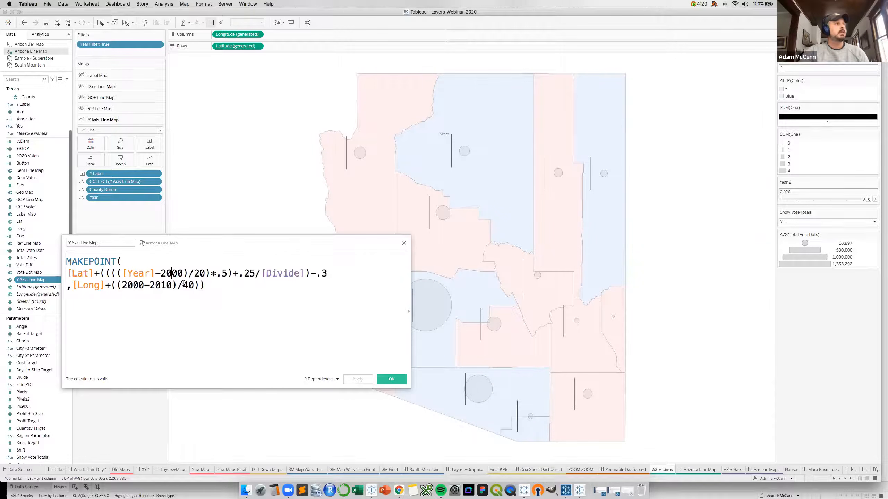
triple_click(103, 283)
left_click(114, 308)
left_click_drag(105, 273, 336, 273)
left_click(335, 273)
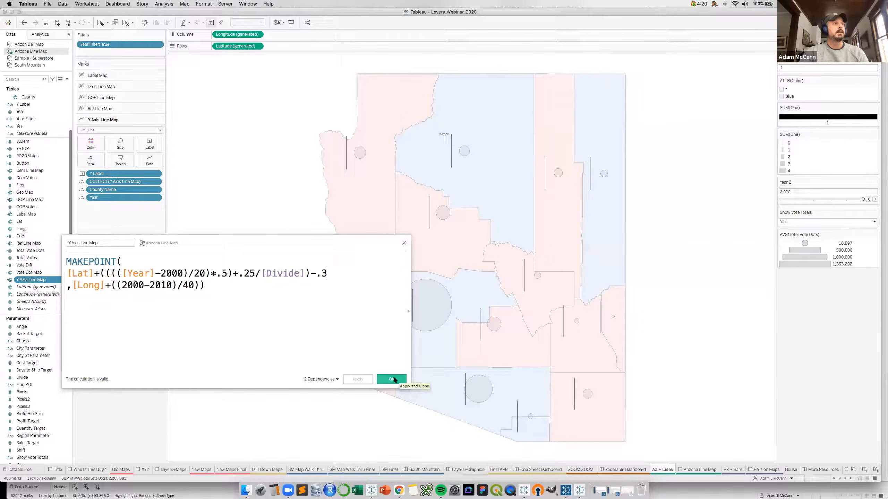
left_click(392, 379)
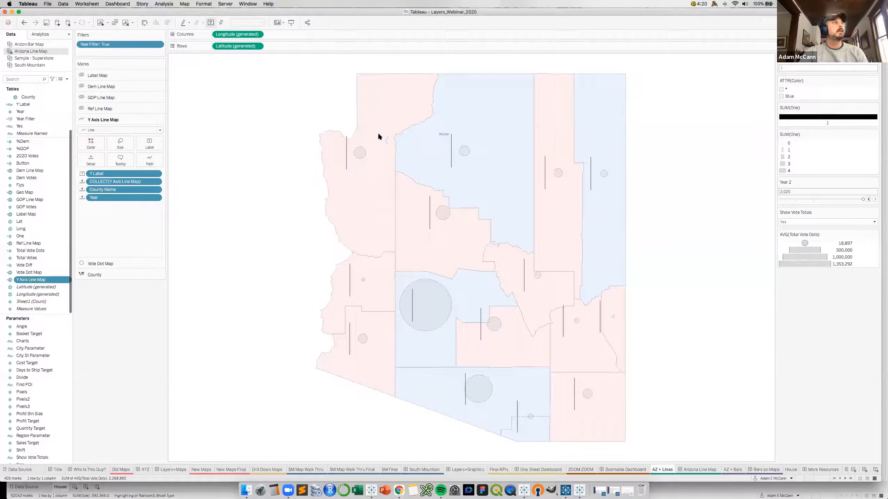
Show the Ref Line Map, GOP Line Map, Dem Line Map and Label Map layers on the county map.
left_click(102, 109)
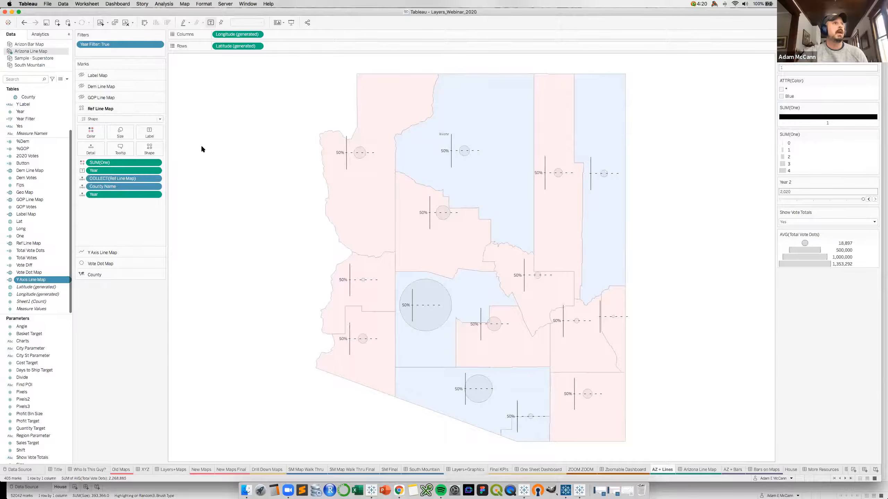
left_click(82, 97)
left_click(82, 86)
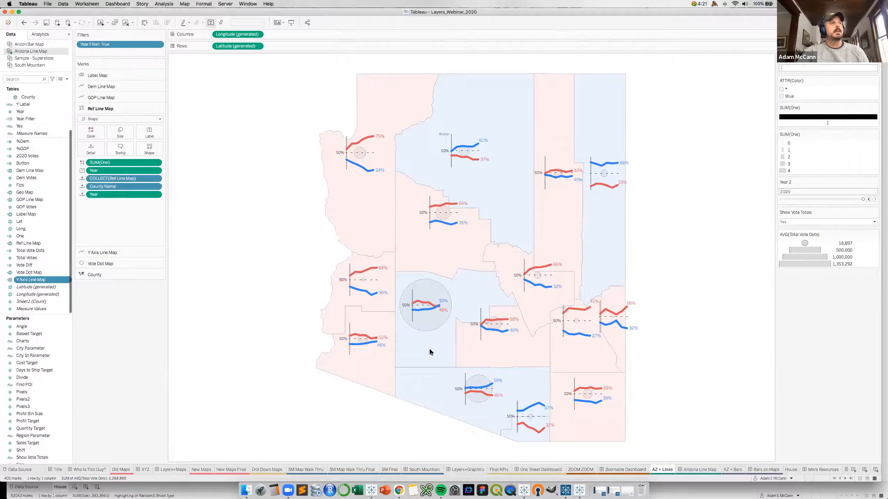
left_click(81, 75)
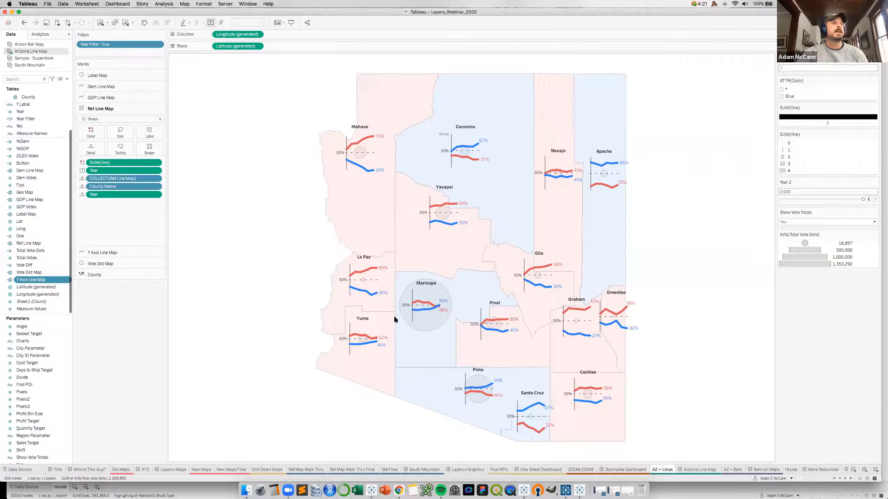
mouse_move(430, 317)
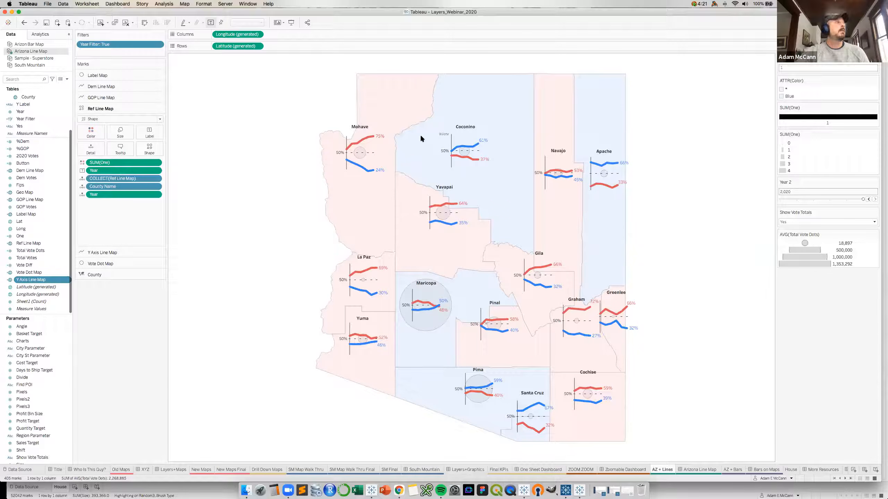
Inspect the GOP Line Map layer's marks, open its calculated field for editing, and enlarge the formula text.
left_click(103, 100)
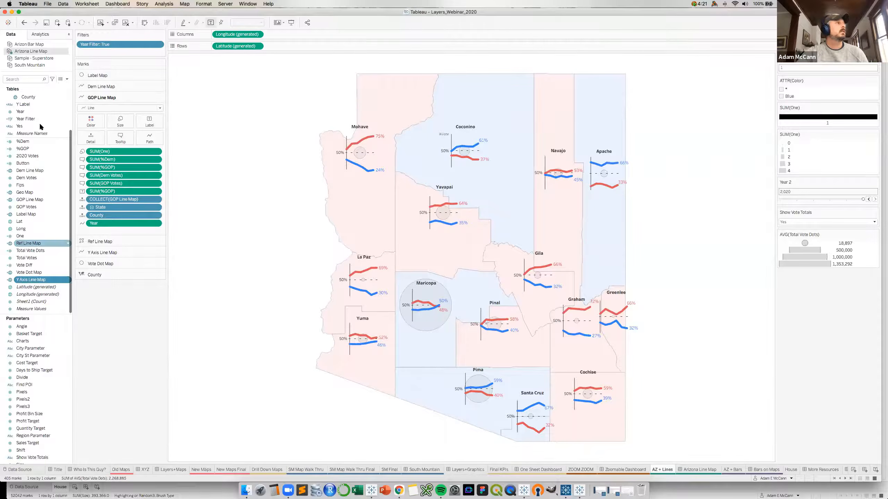
right_click(31, 200)
left_click(46, 240)
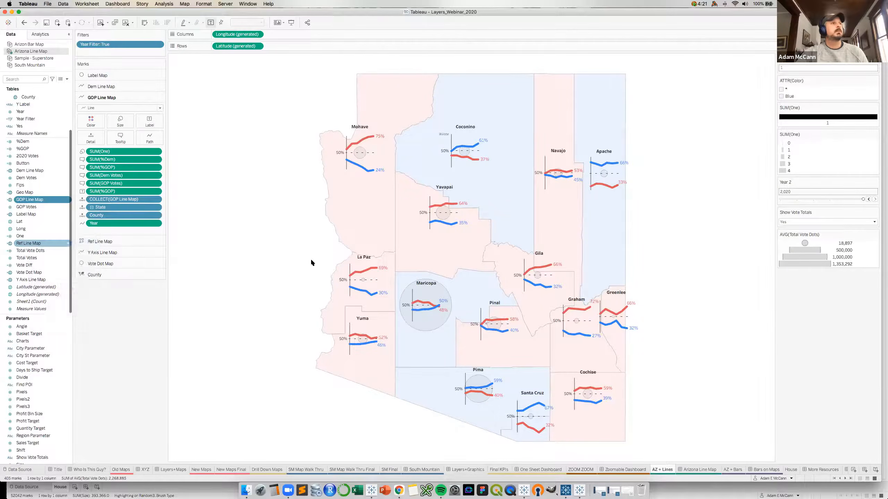
left_click_drag(231, 245, 375, 281)
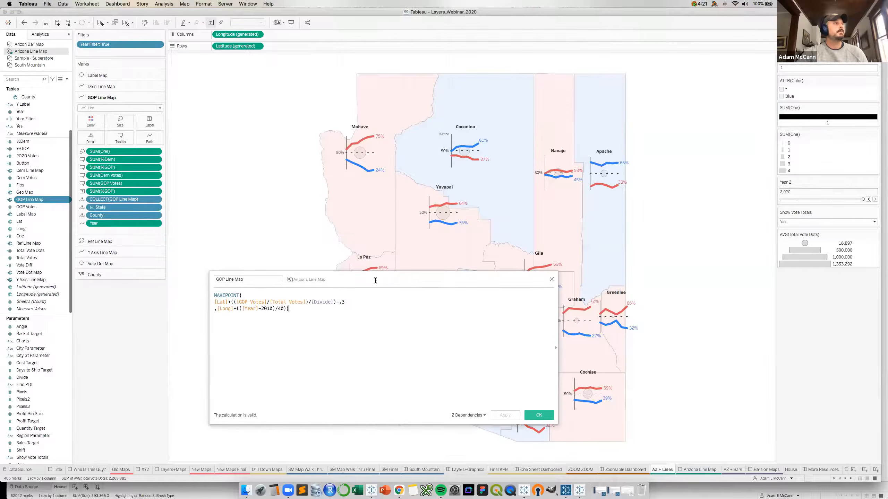
left_click(223, 295)
scroll(223, 296, "up", 5)
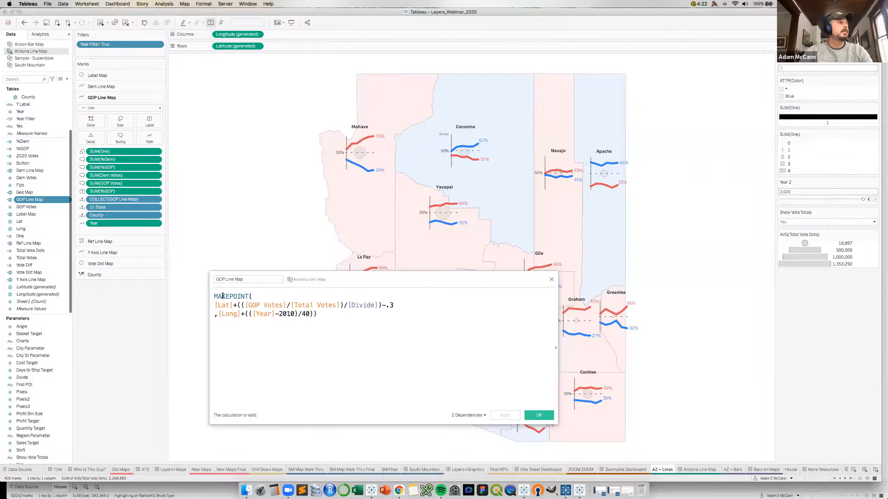
scroll(222, 295, "up", 4)
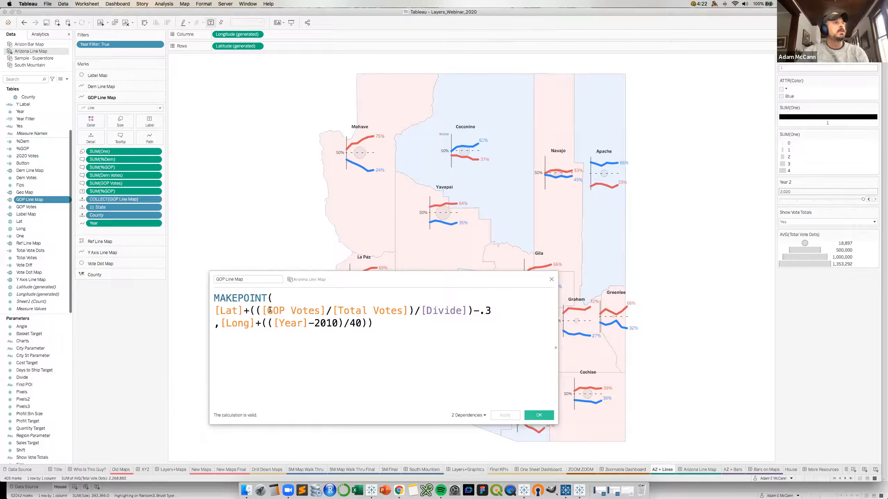
Examine the Lat term and the GOP Votes/Total Votes ratio in the GOP Line Map formula.
double_click(228, 311)
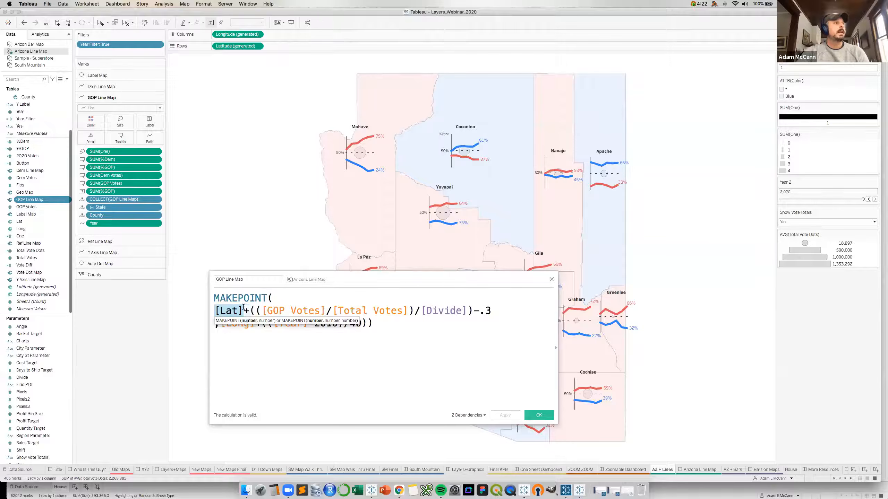
left_click(270, 333)
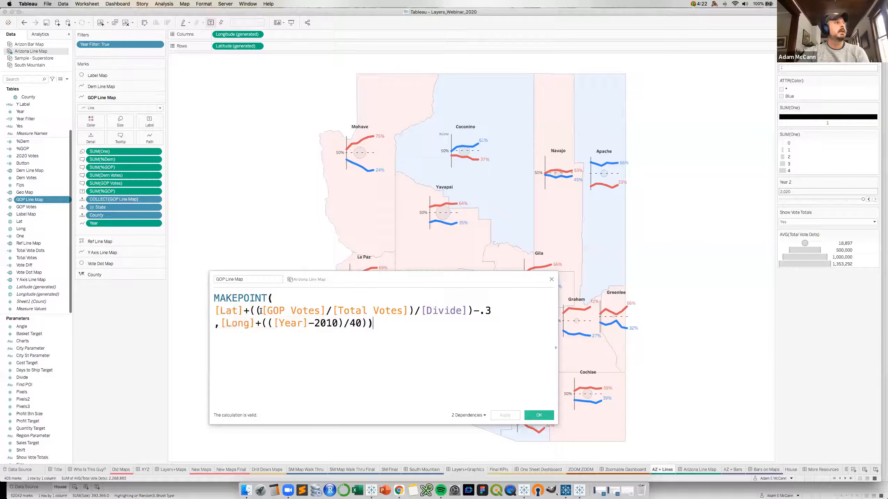
left_click_drag(263, 309, 404, 309)
left_click(404, 309)
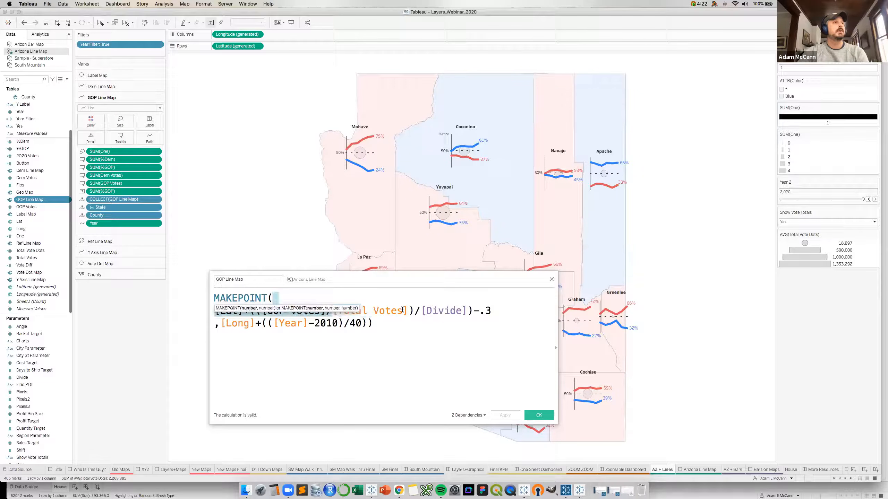
left_click(296, 308)
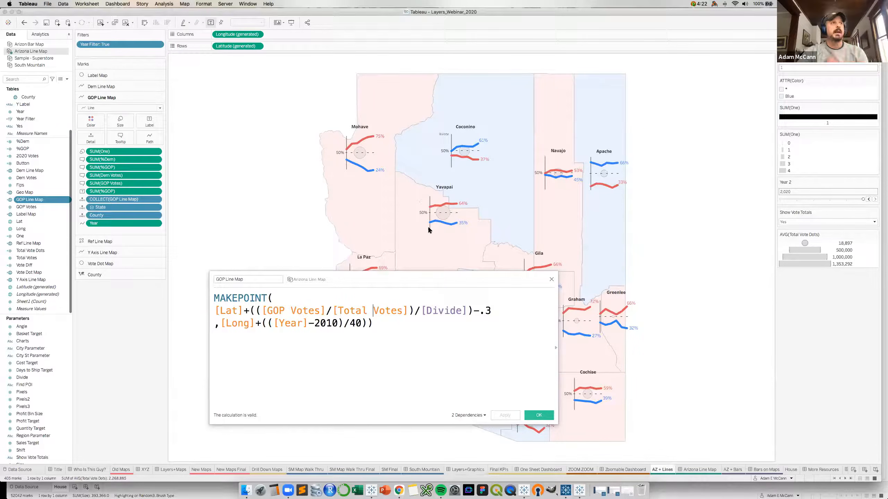
Examine the Year-2010 longitude offset in the GOP Line Map formula and compare it with the Yavapai County line on the map.
left_click_drag(424, 282, 429, 310)
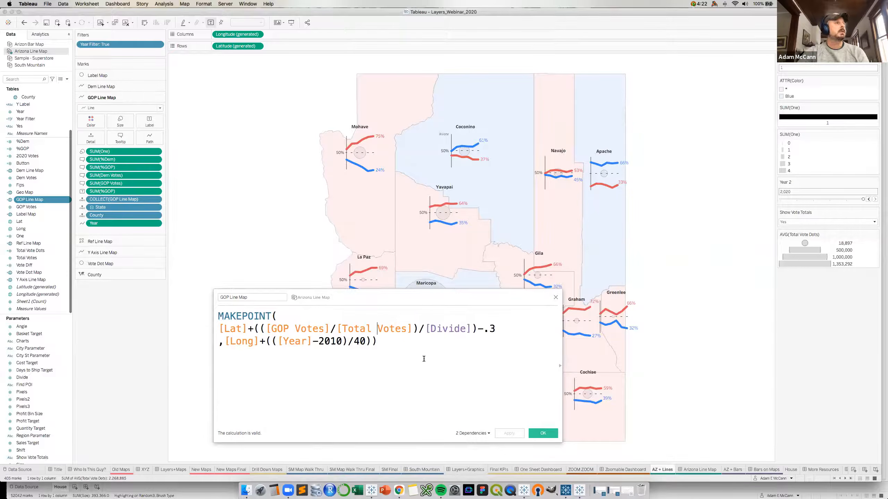
left_click(275, 342)
left_click_drag(276, 341, 336, 341)
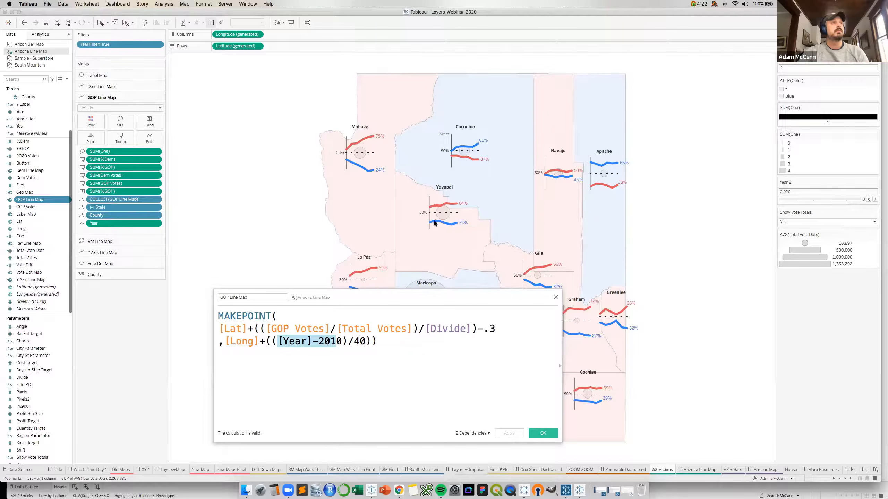
mouse_move(459, 226)
left_click(313, 341)
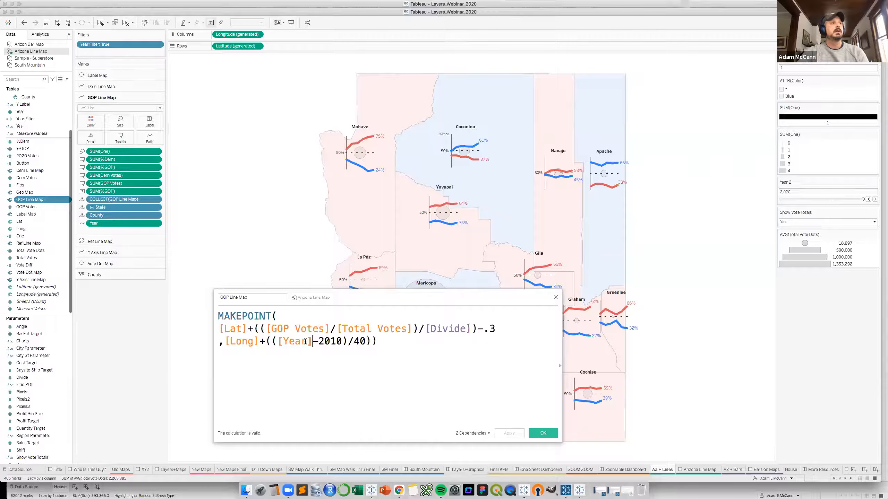
mouse_move(431, 225)
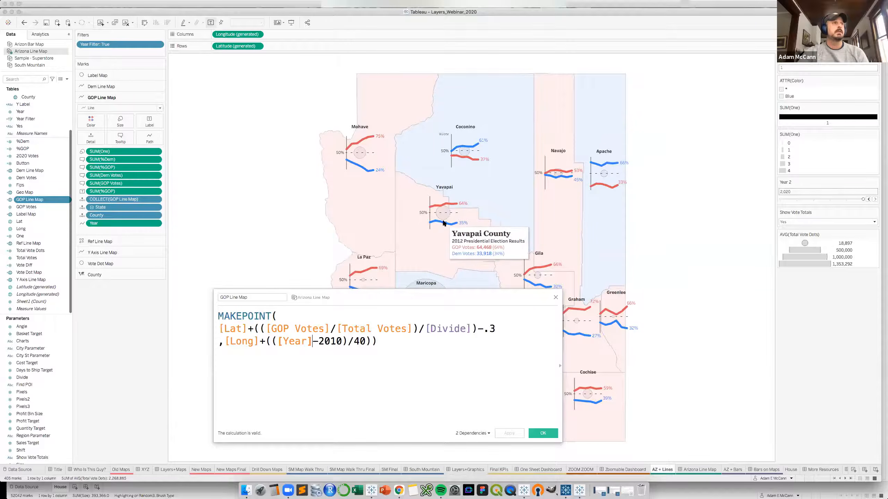
Examine the 2010 midpoint and the divisor 40 in the GOP Line Map formula, and close it without edits.
key("Right")
key("shift+Right")
key("shift+Right")
key("shift+Right")
key("shift+Right")
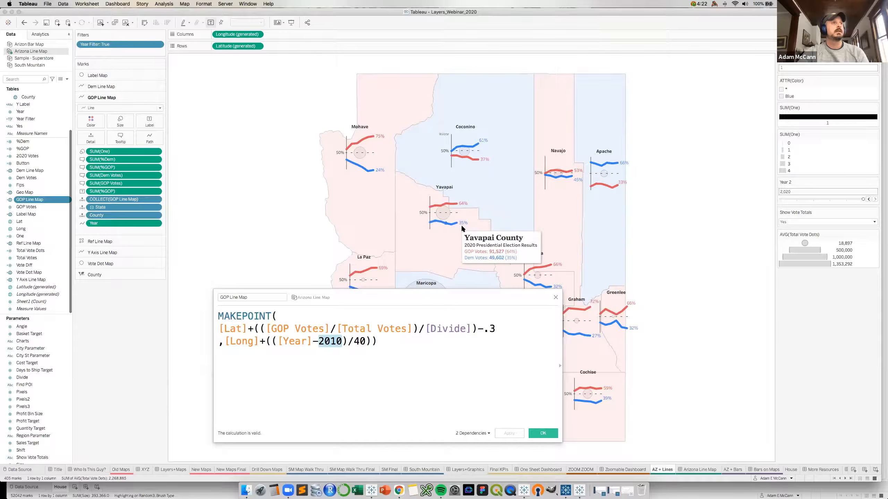
left_click(360, 341)
double_click(359, 341)
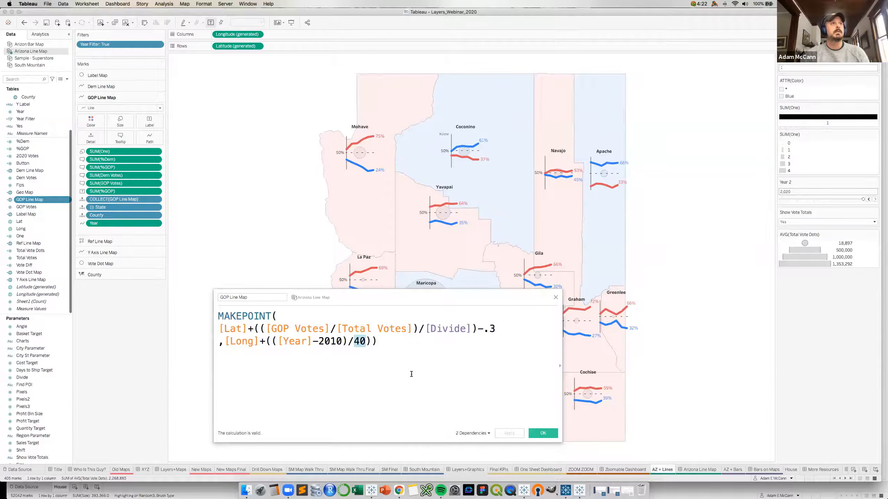
left_click(538, 433)
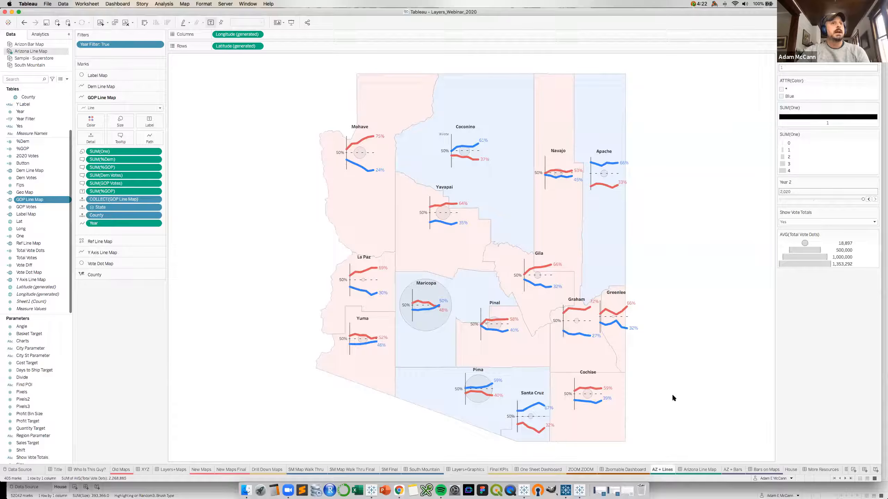
Open the Arizona Line Map dashboard and switch off the display of vote totals.
left_click(704, 469)
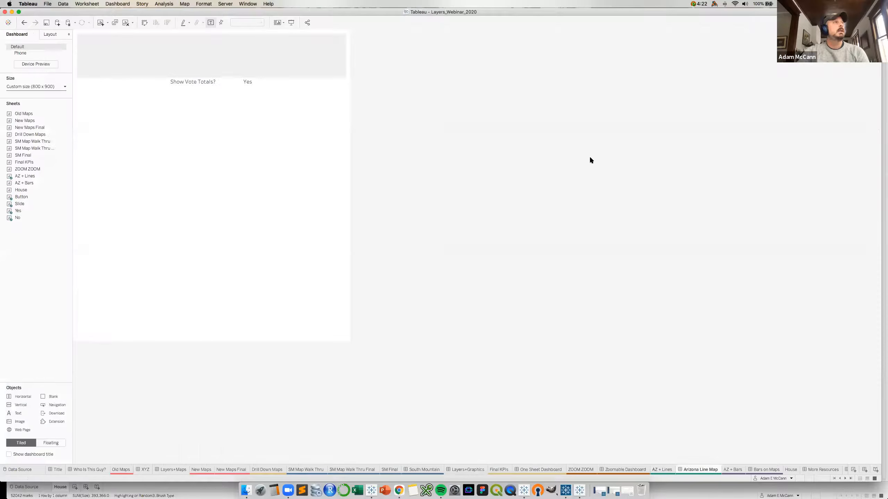
left_click(231, 82)
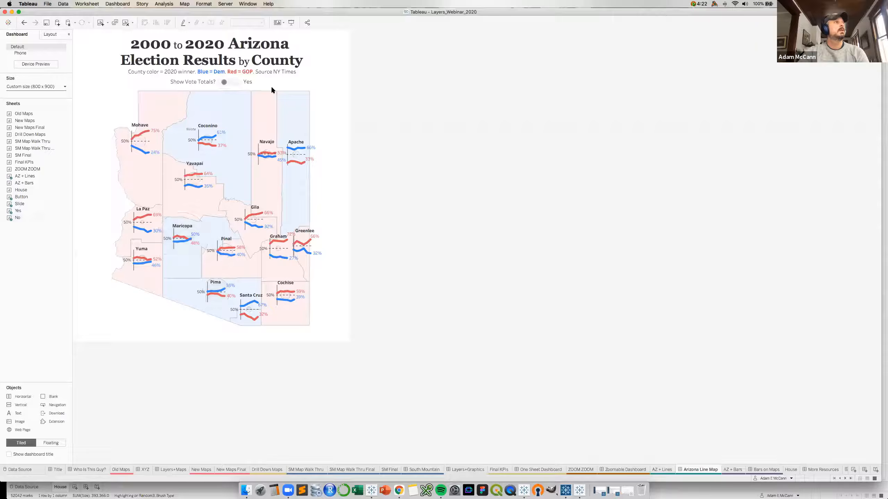
Toggle the vote totals on the Arizona Line Map dashboard and leave them switched on.
left_click(234, 81)
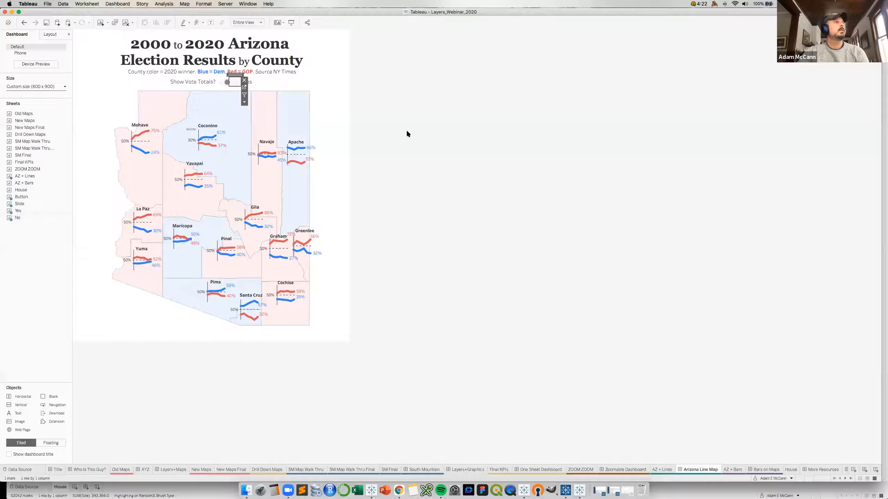
left_click(409, 106)
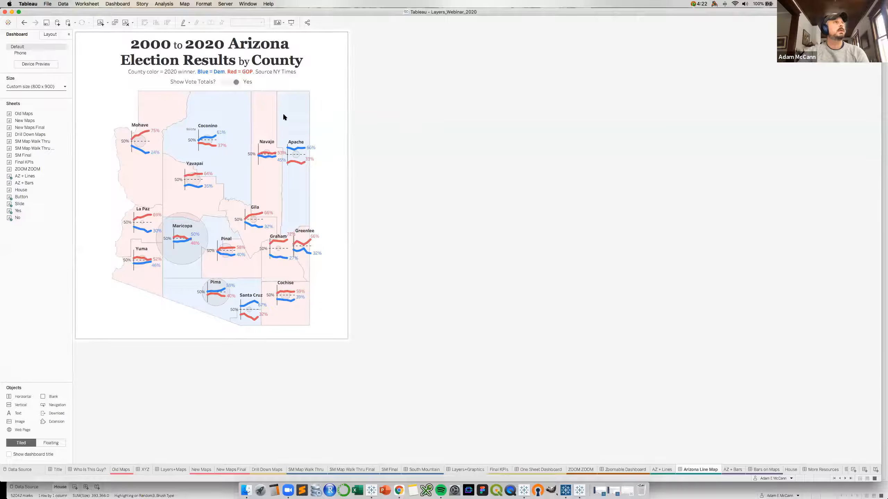
left_click(231, 87)
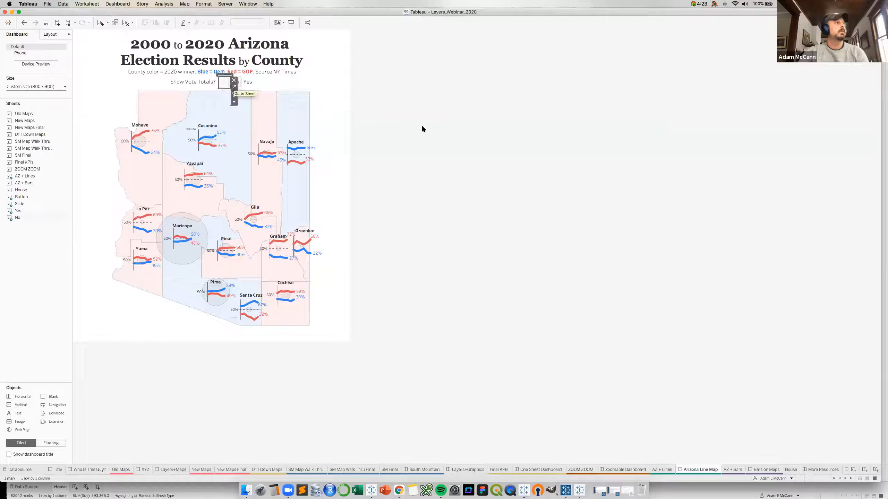
left_click(234, 84)
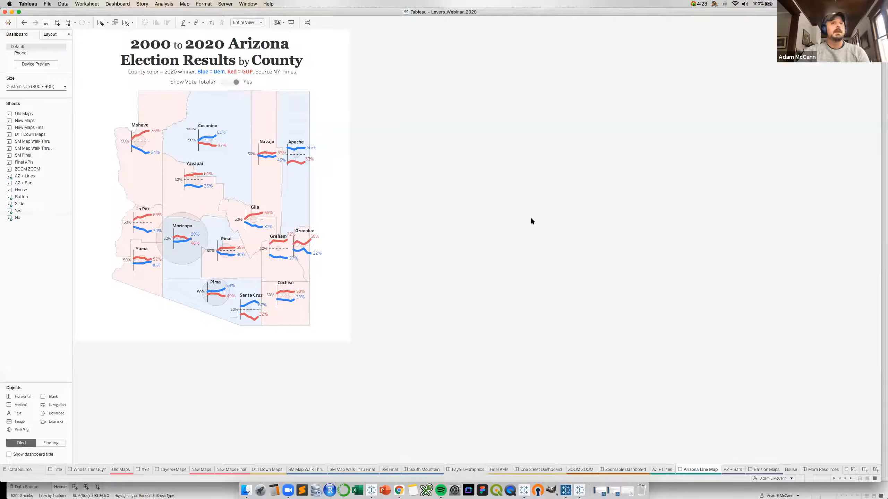
Open the AZ + Bars sheet and show its Y Axis Line Map, Label Map, Dem Bar Map and GOP Bar Map layers.
left_click(733, 469)
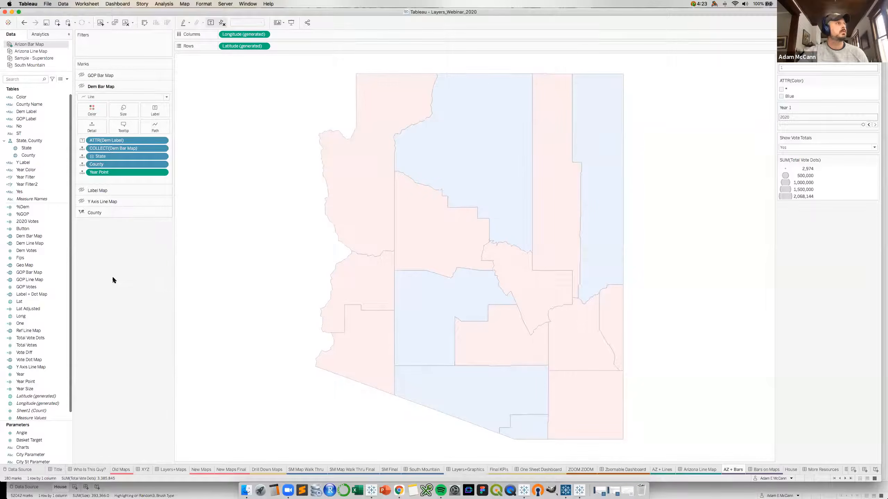
left_click(83, 201)
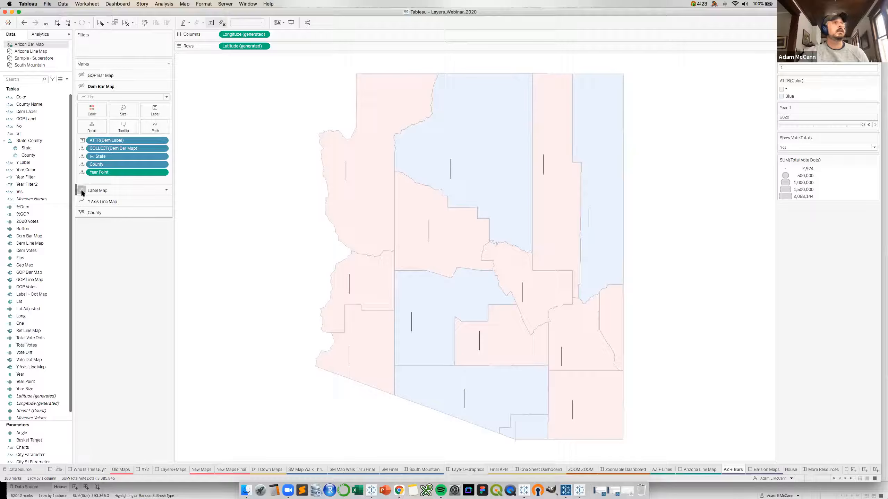
left_click(82, 191)
left_click(82, 86)
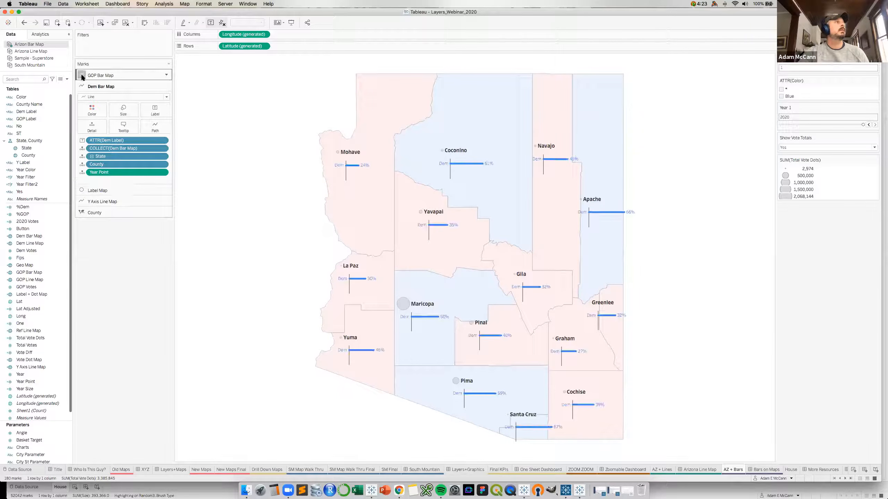
left_click(82, 76)
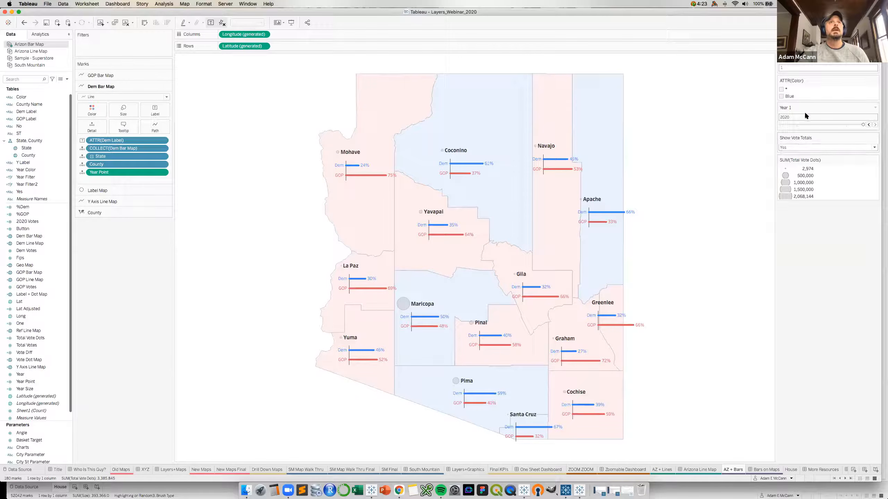
Step the Year 1 parameter back to 2012 and return it to 2020 to compare the county bars.
left_click(868, 124)
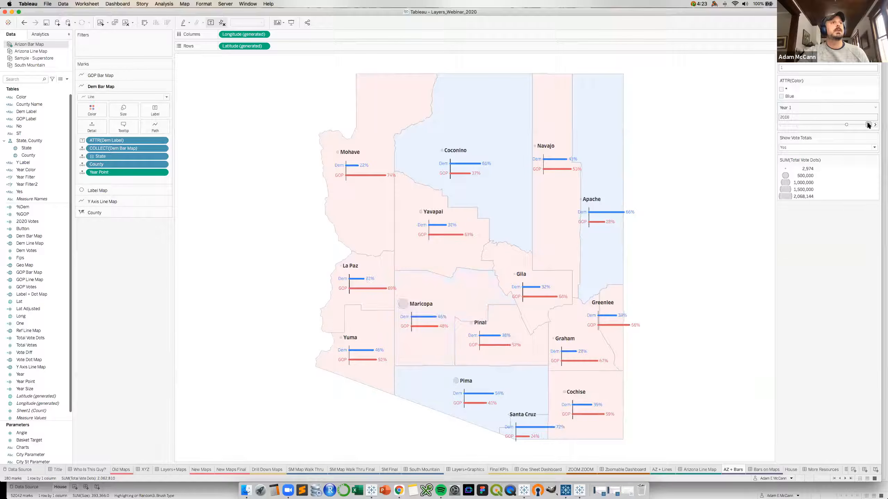
left_click(868, 125)
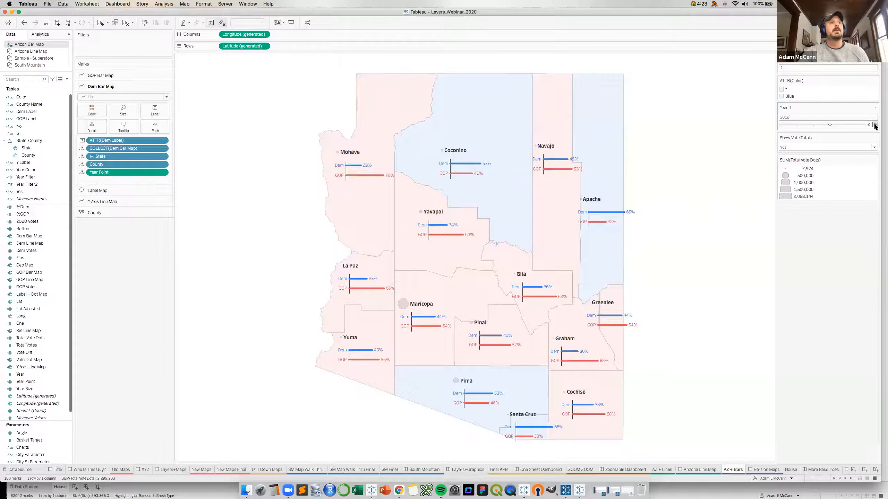
left_click(875, 124)
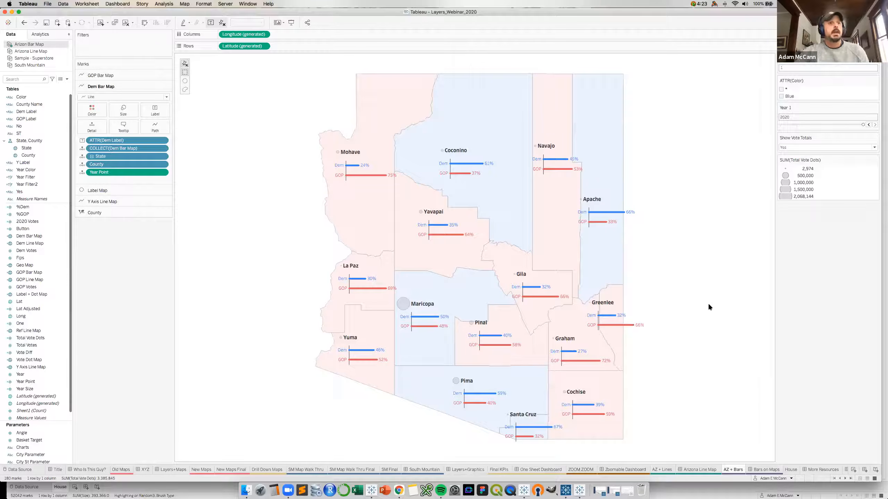
Open the Bars on Maps dashboard and view the county results for 2016, 2012 and 2008, returning to 2020.
left_click(762, 470)
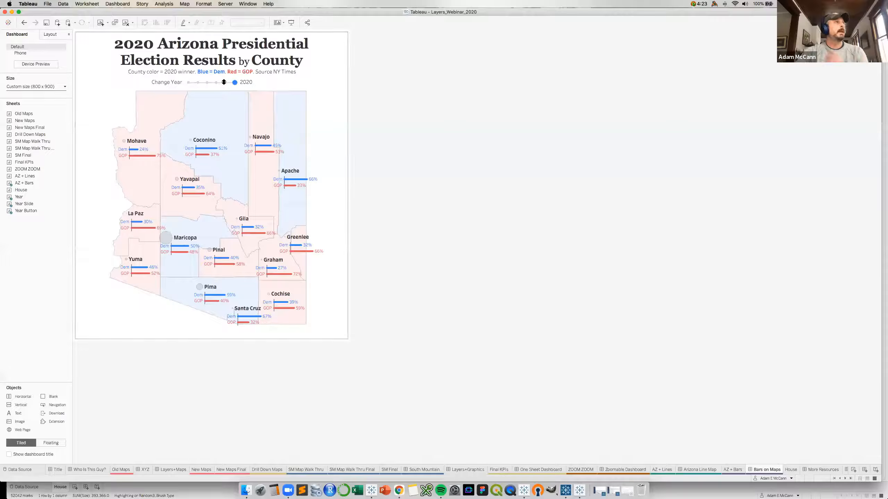
left_click(226, 83)
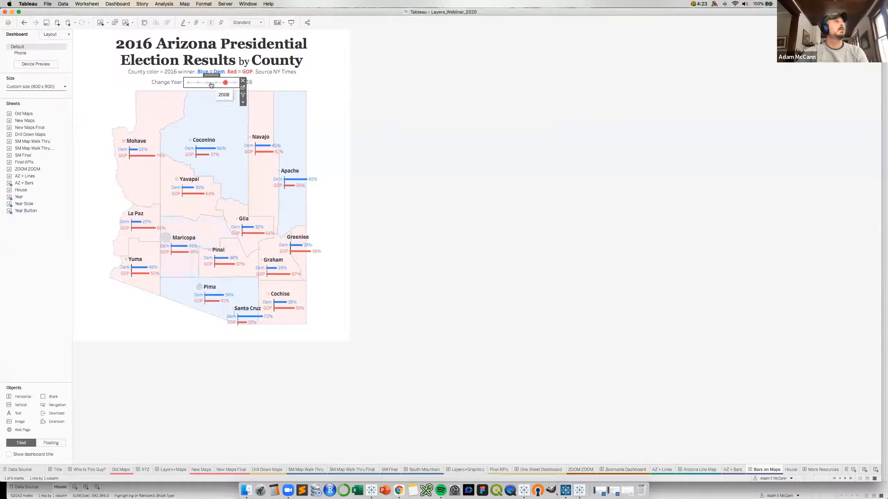
left_click(216, 83)
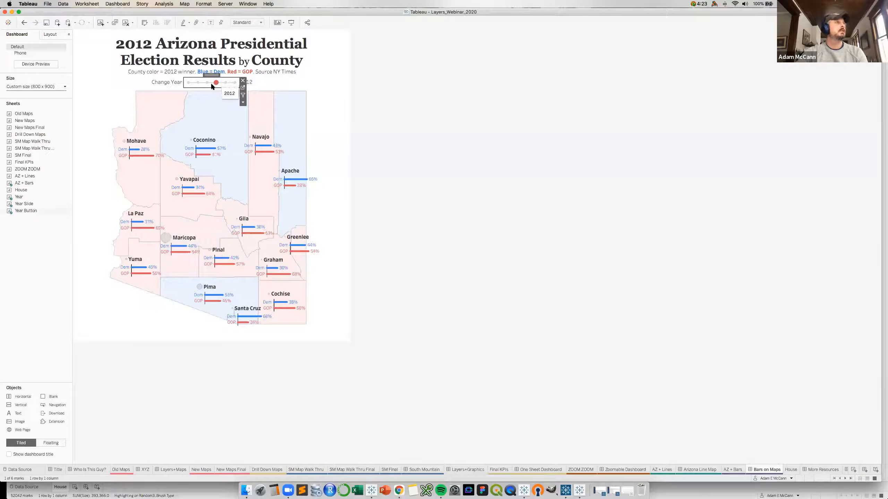
left_click(206, 83)
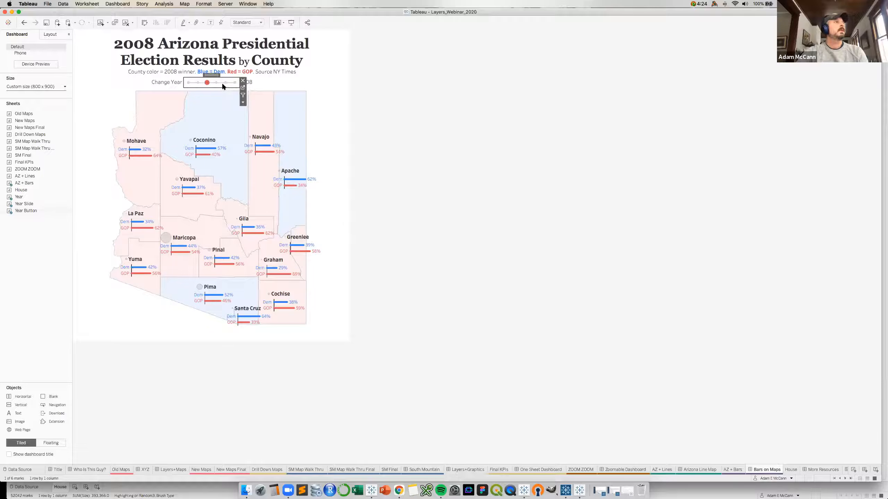
left_click(235, 83)
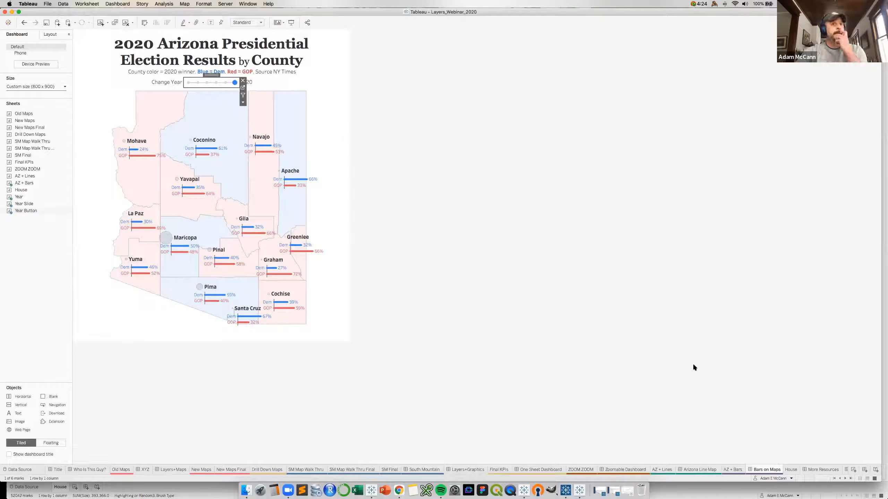
Switch to the Paint Houses workbook and examine the map layers that make up the painted house.
key("ctrl+Left")
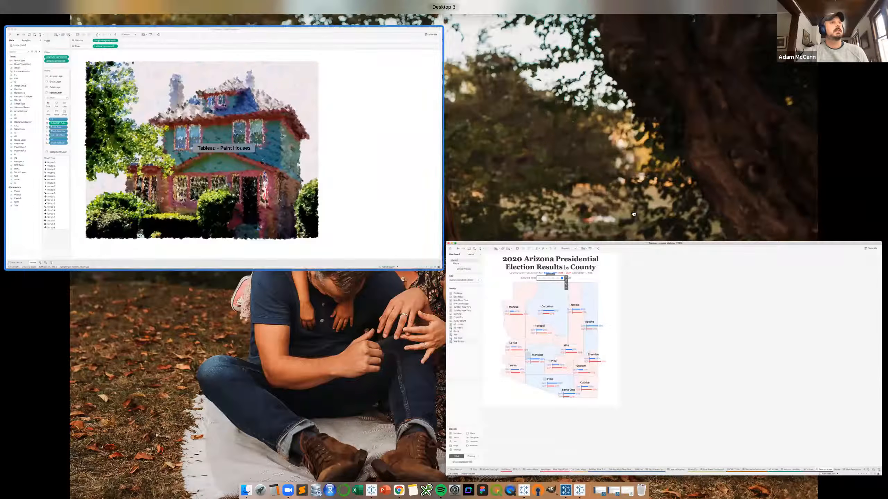
left_click(399, 160)
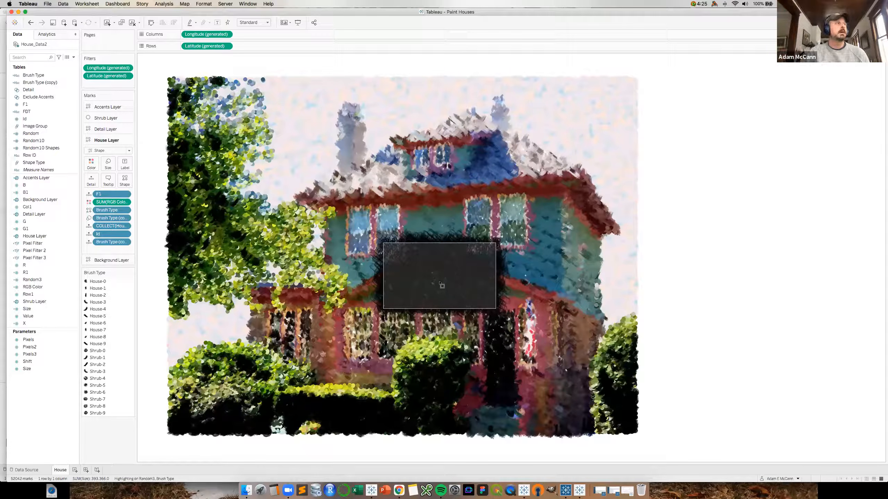
left_click_drag(102, 266, 104, 261)
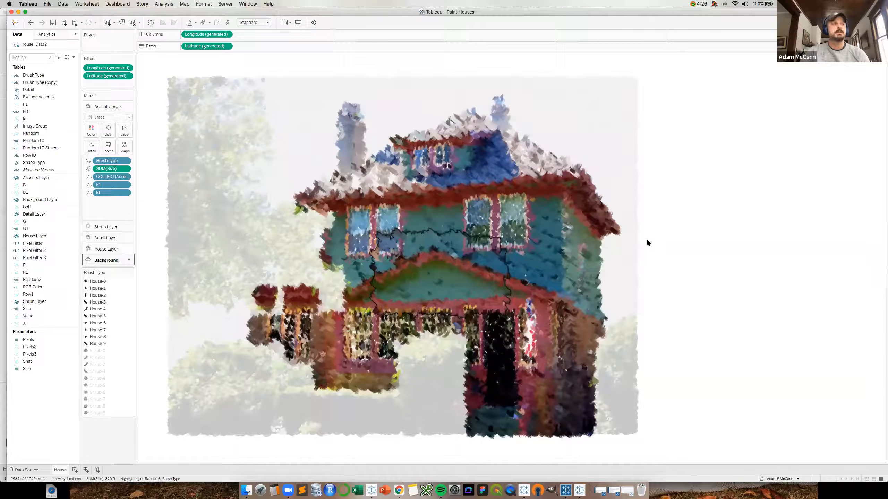
Switch back to the Layers_Webinar_2020 workbook and open the More Resources dashboard.
key("ctrl+Up")
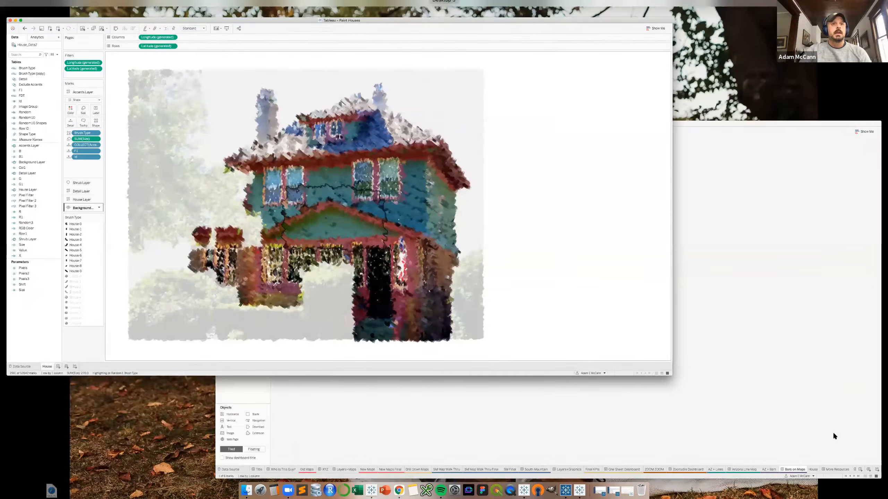
left_click(832, 434)
left_click(815, 469)
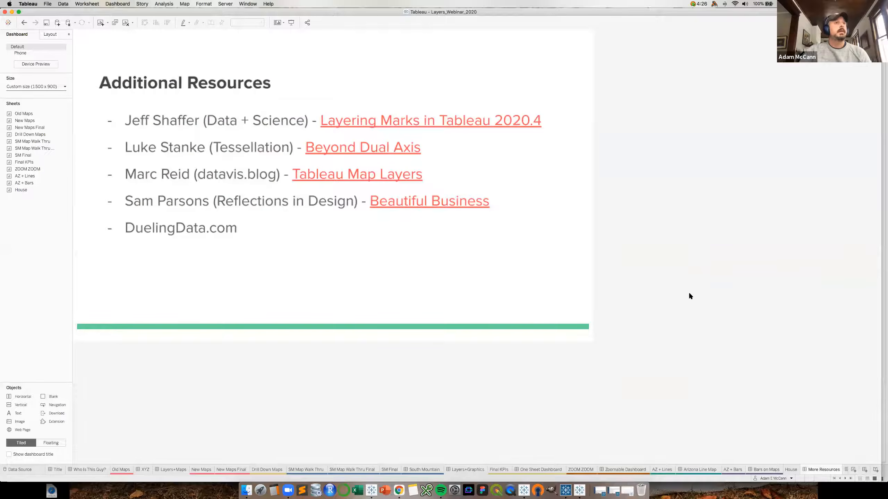
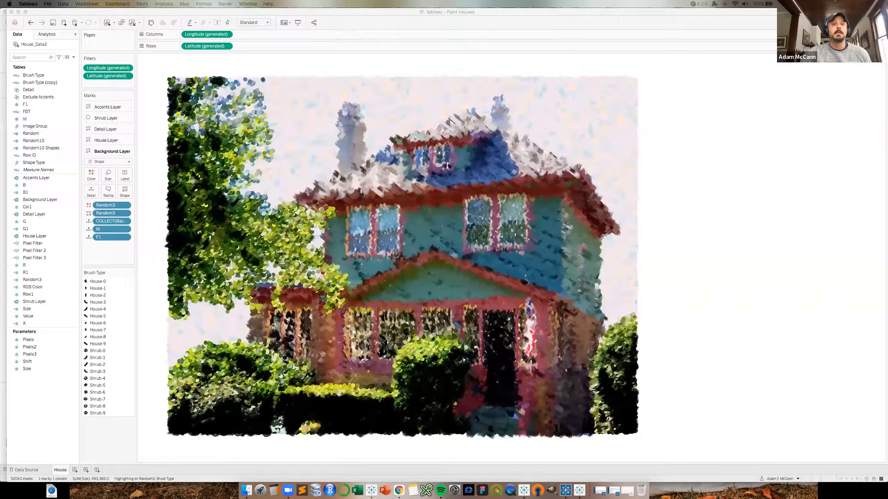
Switch to the South Mountain map in Google My Maps, view the whole park and open the map options containing Export to KML/KMZ.
left_click_drag(297, 497, 315, 206)
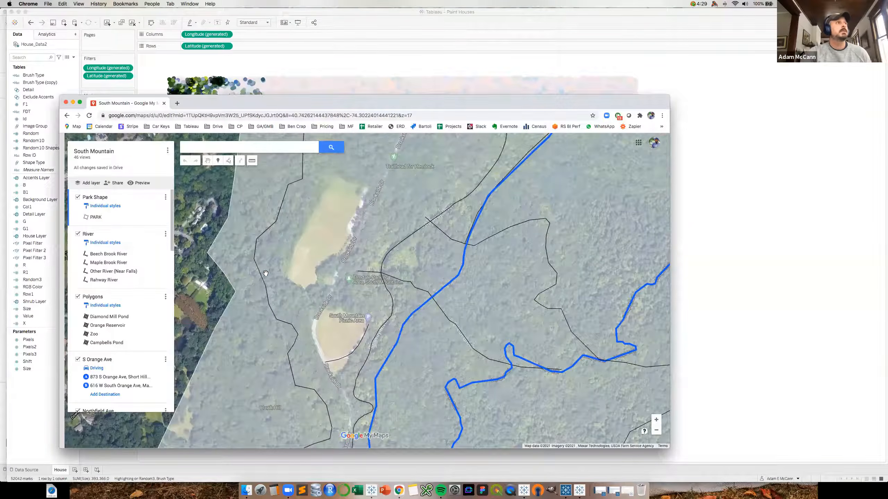
key("ctrl+alt+Return")
scroll(328, 265, "down", 5)
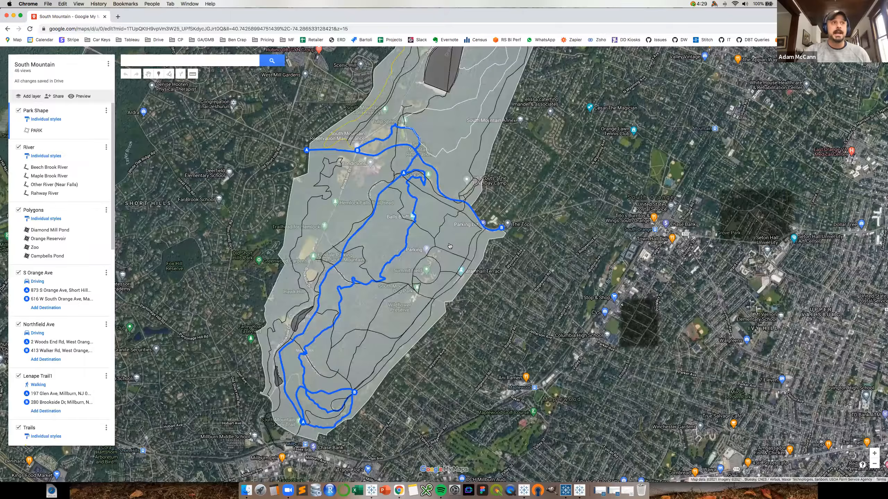
left_click_drag(450, 246, 445, 328)
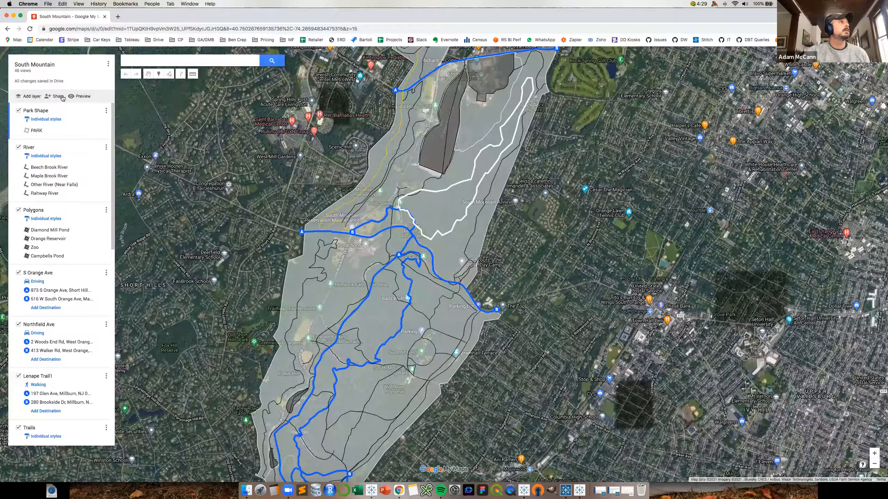
left_click(108, 64)
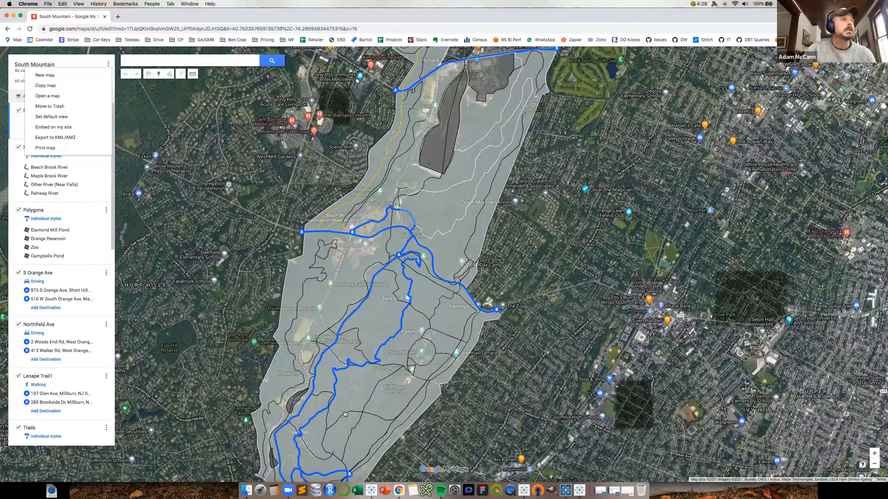
Switch back to the Layers_Webinar_2020 workbook, open the Drill Down Maps sheet and return from the Houston stores to the national map.
key("ctrl+Up")
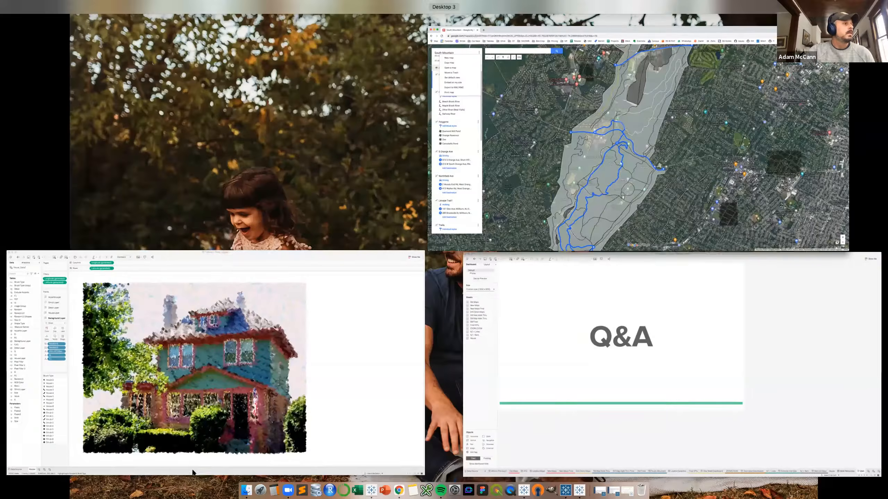
left_click(220, 437)
left_click(257, 470)
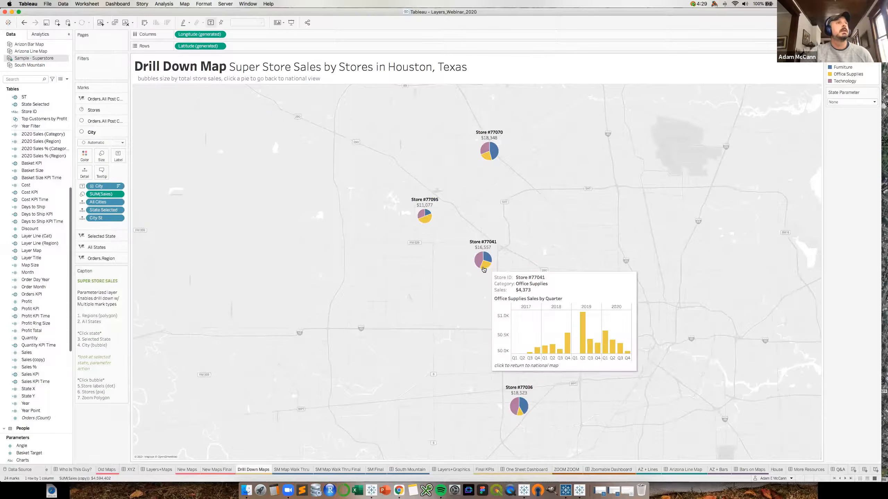
left_click(487, 268)
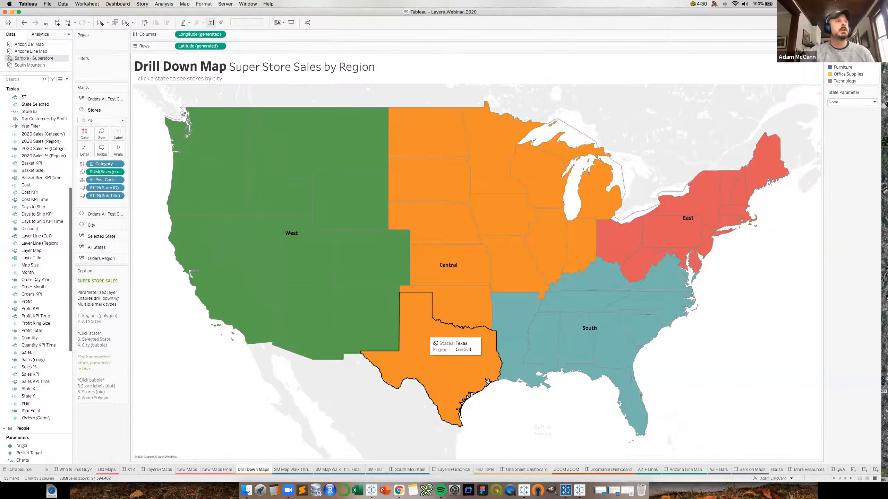
Inspect the Orders.Region and All States layers of the drill down map and drill down into Texas.
left_click(97, 256)
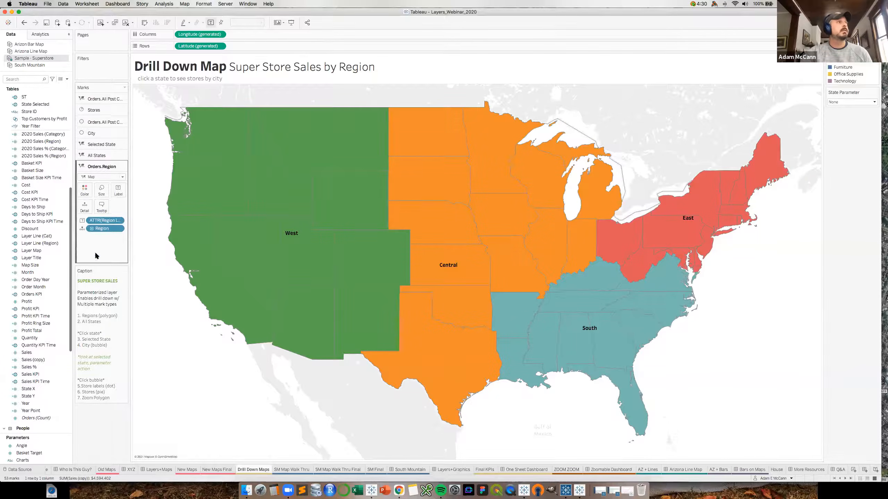
left_click(97, 155)
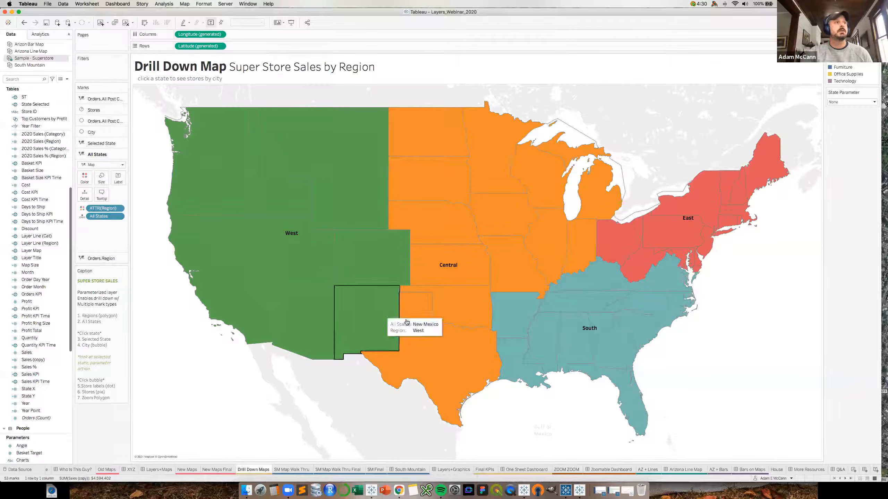
left_click(435, 355)
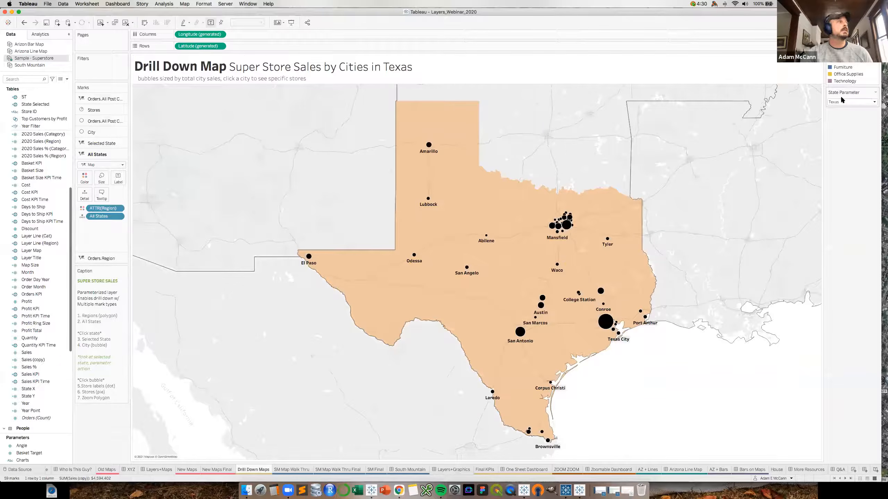
Inspect the Selected State layer, search the data fields for "state" and open the State Selected calculation with its formula text enlarged.
left_click(97, 144)
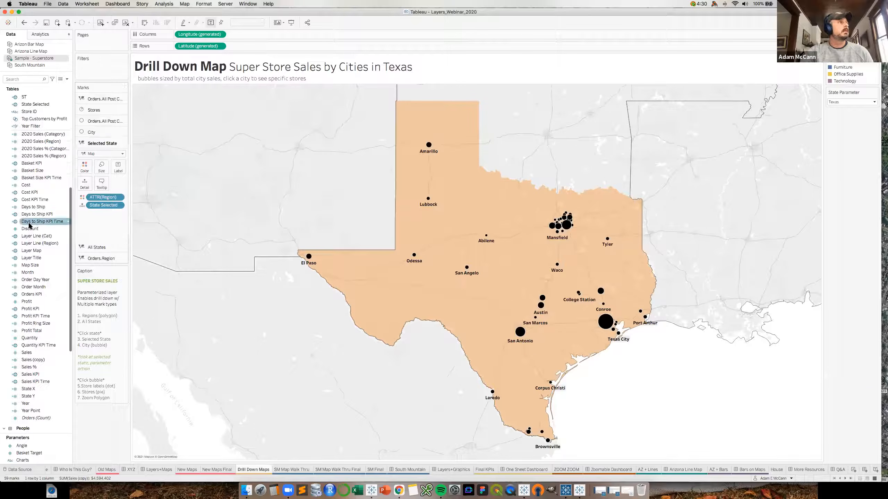
scroll(31, 287, "down", 3)
left_click(34, 79)
type("state")
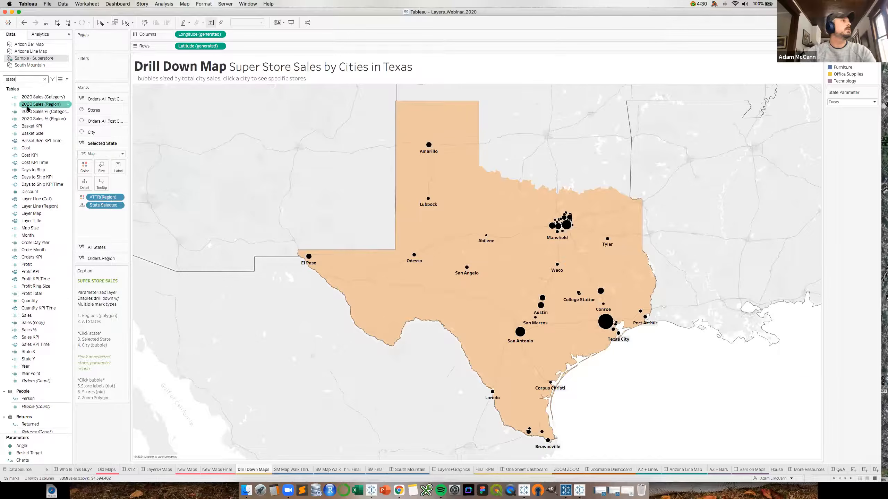
right_click(33, 127)
left_click(45, 173)
scroll(371, 367, "up", 6, "super")
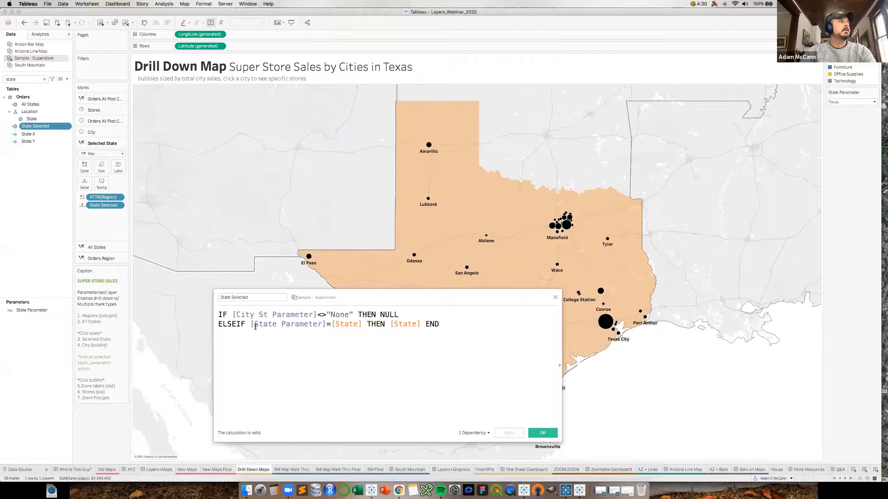
Examine the State Parameter and City St Parameter conditions in the State Selected formula, close the calculation and drill down into Houston.
left_click_drag(261, 322, 363, 321)
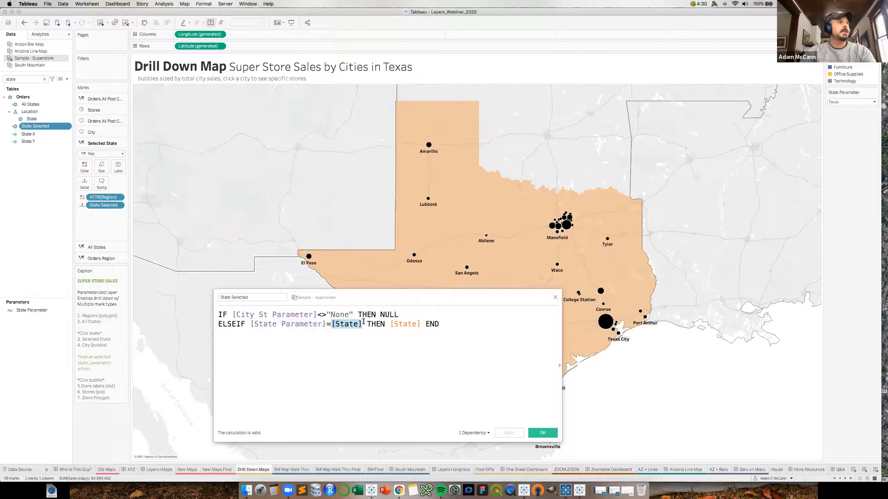
double_click(403, 323)
left_click(420, 324)
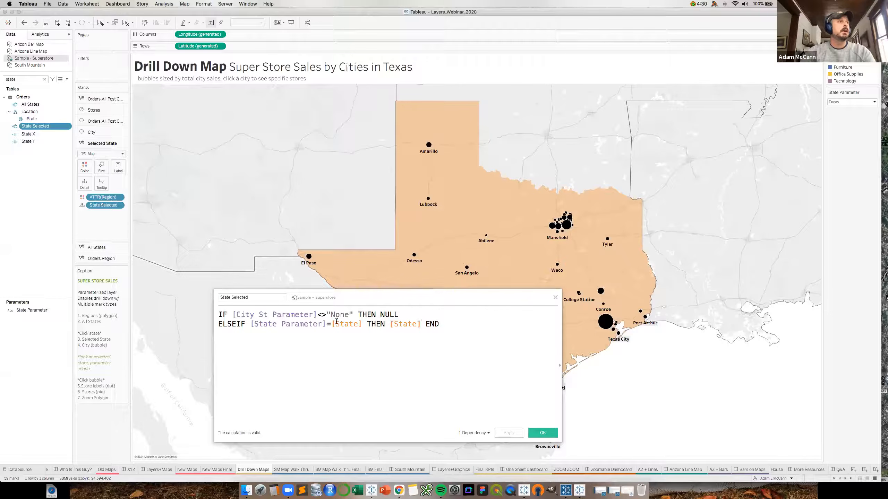
left_click_drag(231, 315, 317, 315)
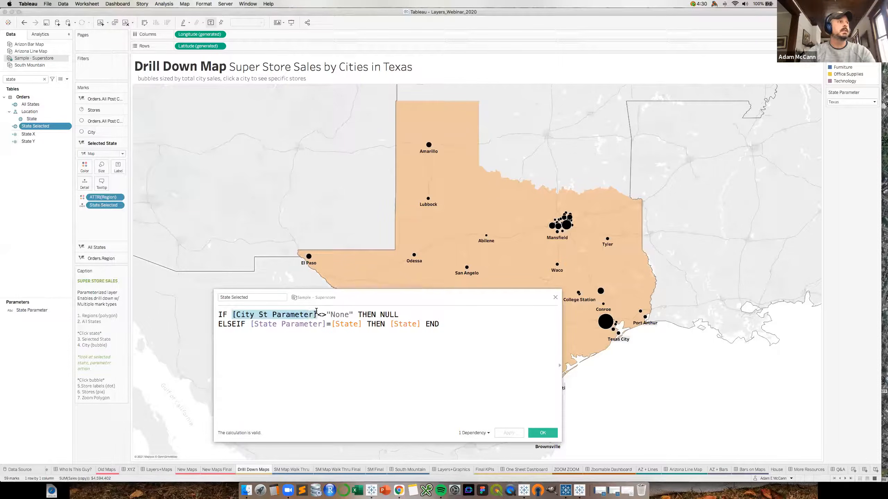
left_click(330, 315)
double_click(383, 315)
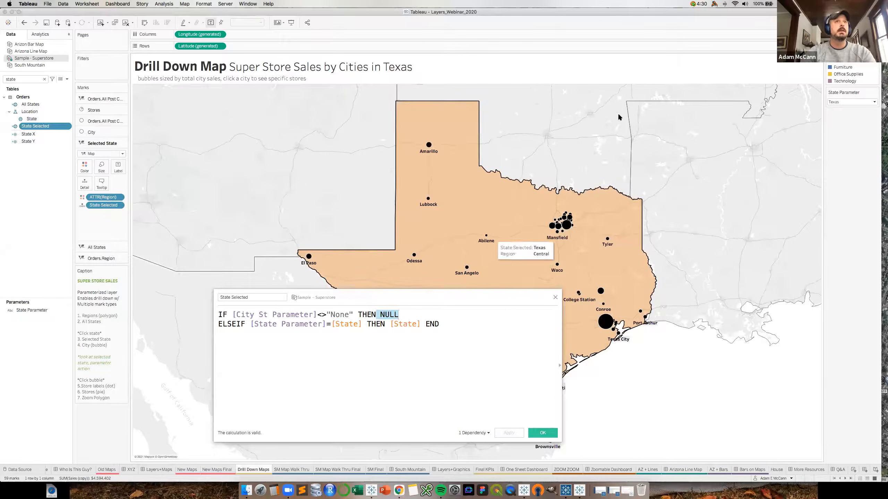
left_click(541, 433)
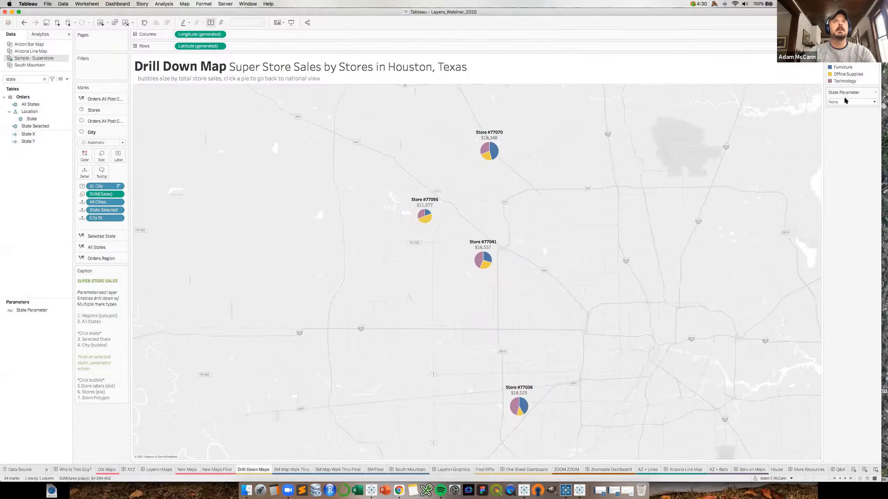
Clear the field search, show the City St Parameter control and return from the Houston stores to the national map.
mouse_move(482, 267)
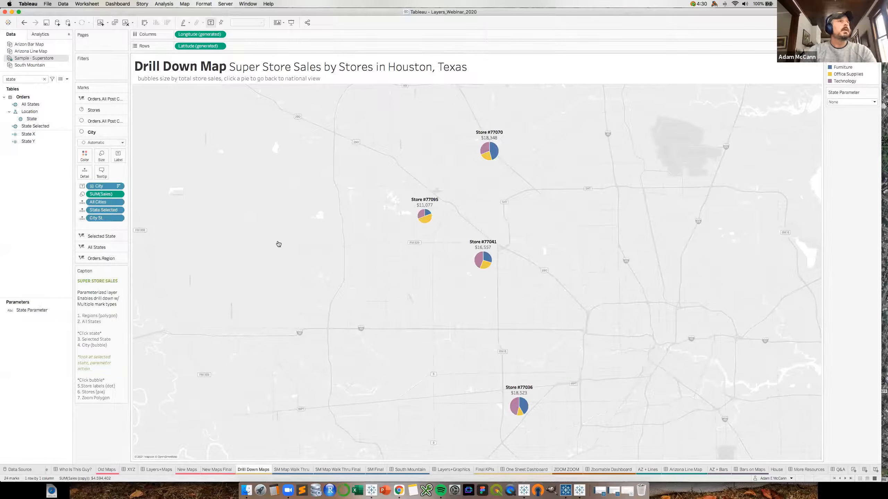
left_click(44, 79)
scroll(35, 448, "down", 2)
left_click(31, 459)
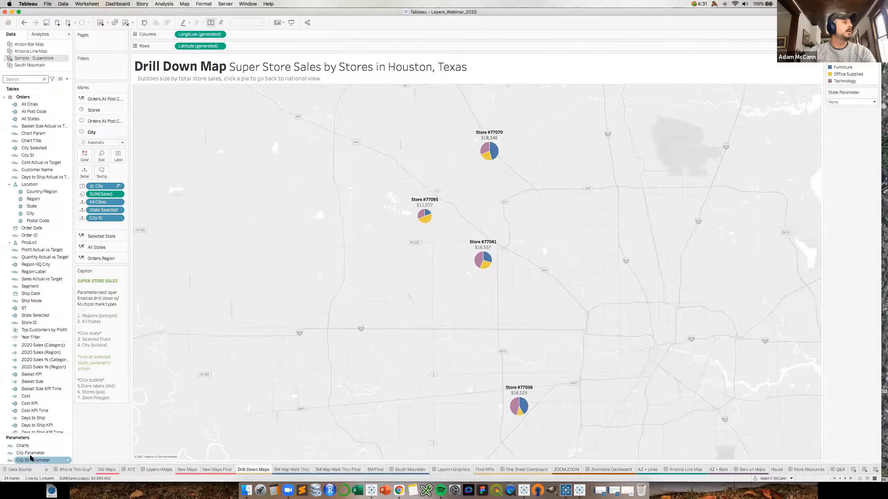
right_click(31, 458)
left_click(40, 347)
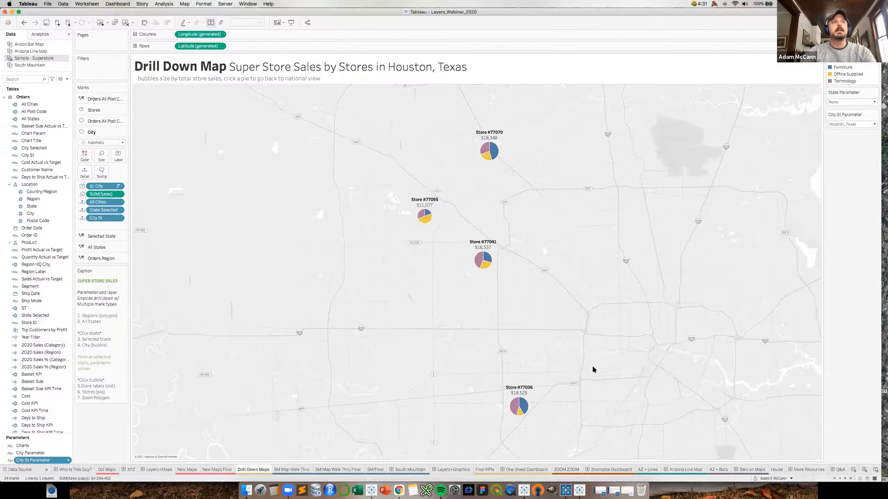
mouse_move(486, 269)
left_click(486, 267)
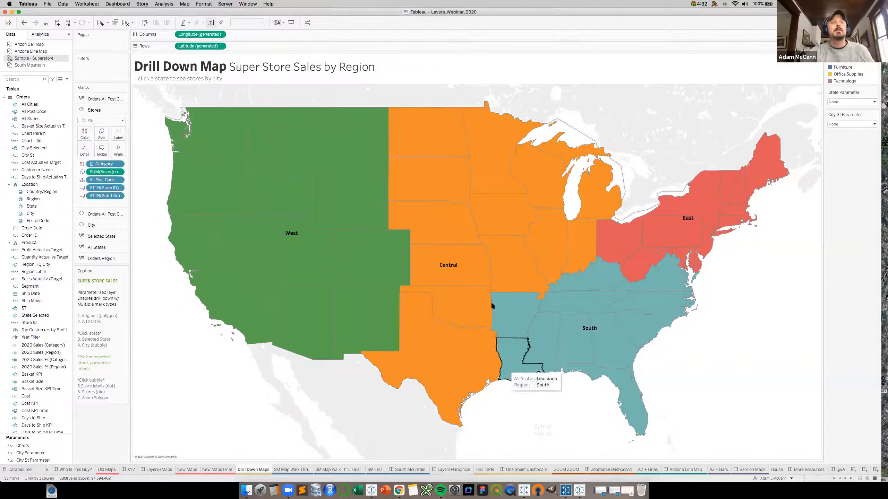
Try to add the South Mountain data source's X field as a new layer on the drill down map, and take the field off again.
left_click(27, 65)
scroll(32, 279, "down", 3)
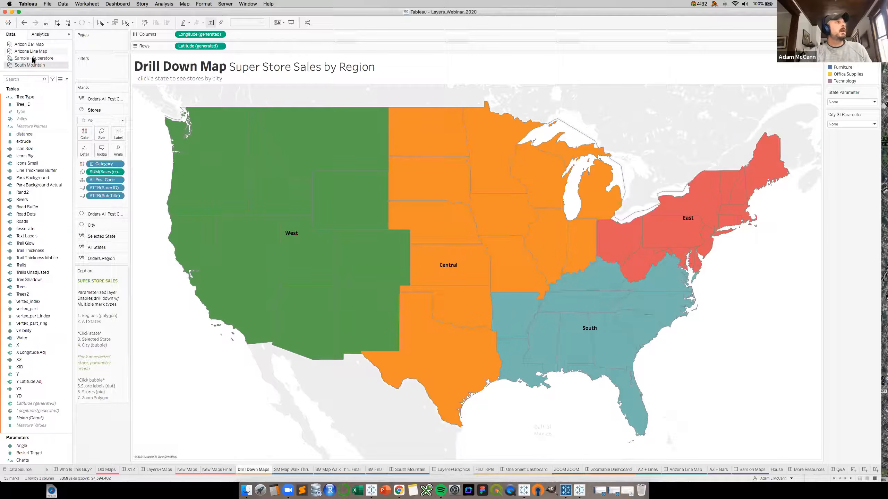
left_click(19, 389)
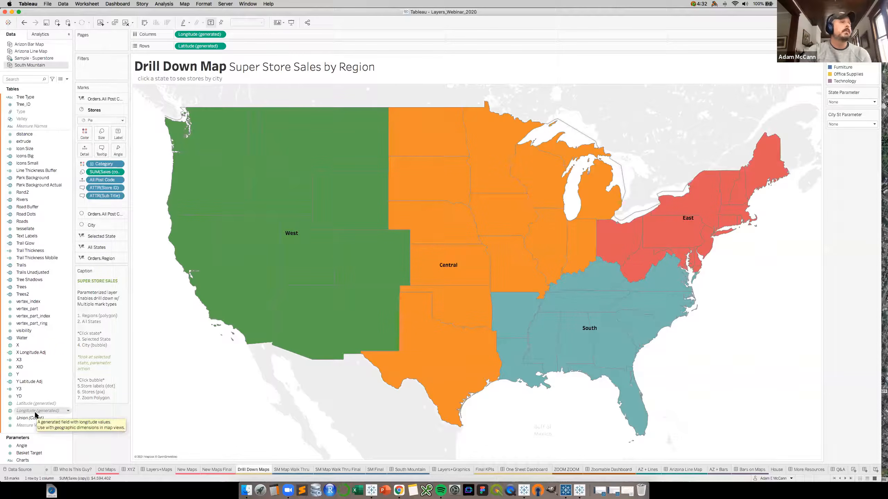
left_click_drag(31, 352, 189, 90)
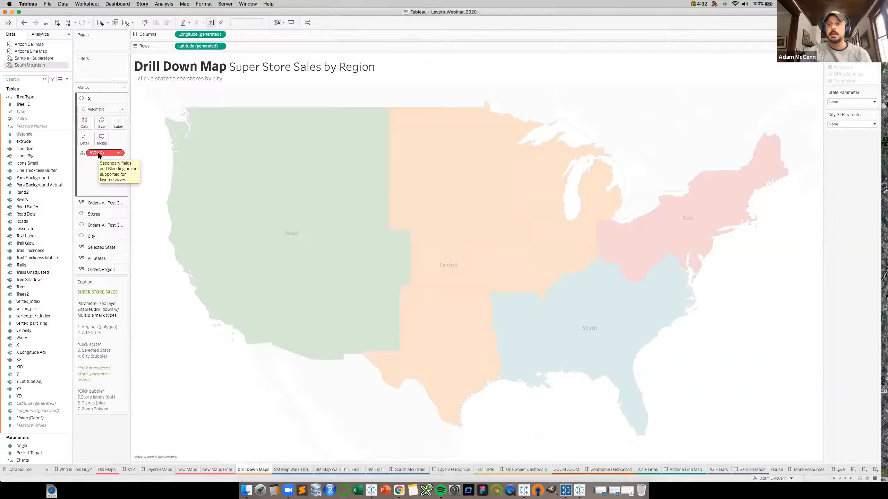
left_click_drag(87, 153, 37, 161)
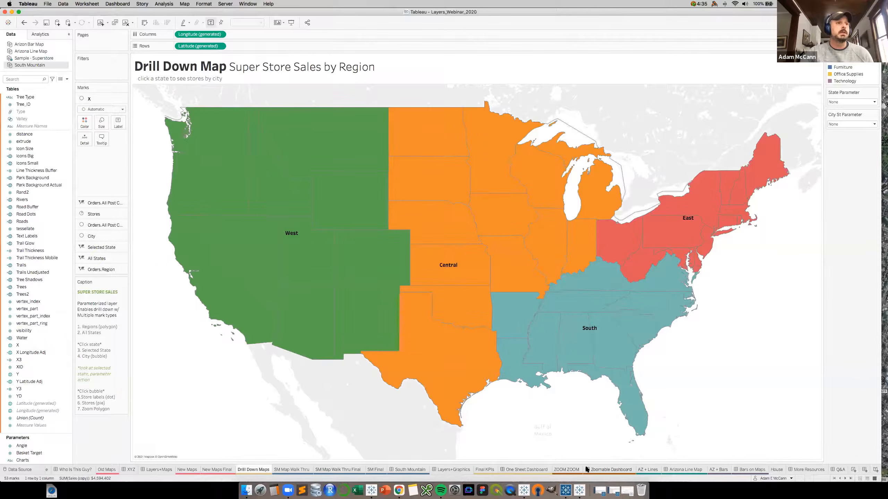
Open the One Sheet Dashboard and add two blank objects, one to the left of the KPI sheet and one below it.
left_click(528, 470)
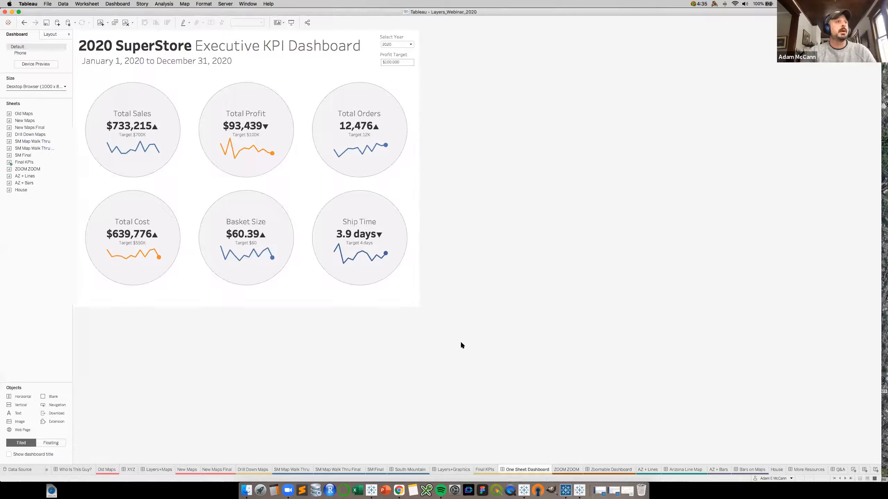
left_click_drag(54, 397, 110, 190)
left_click_drag(52, 399, 294, 210)
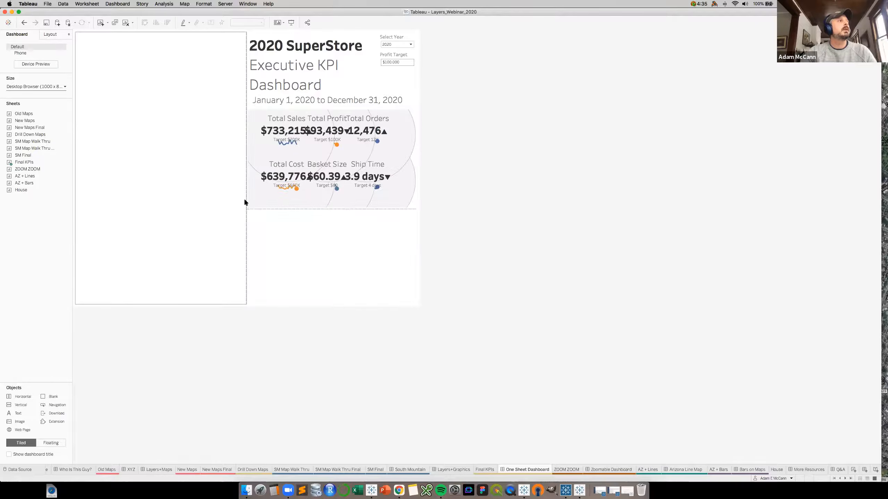
Narrow the blank area left of the KPI sheet in stages to about a sixth of the dashboard's width.
left_click(246, 223)
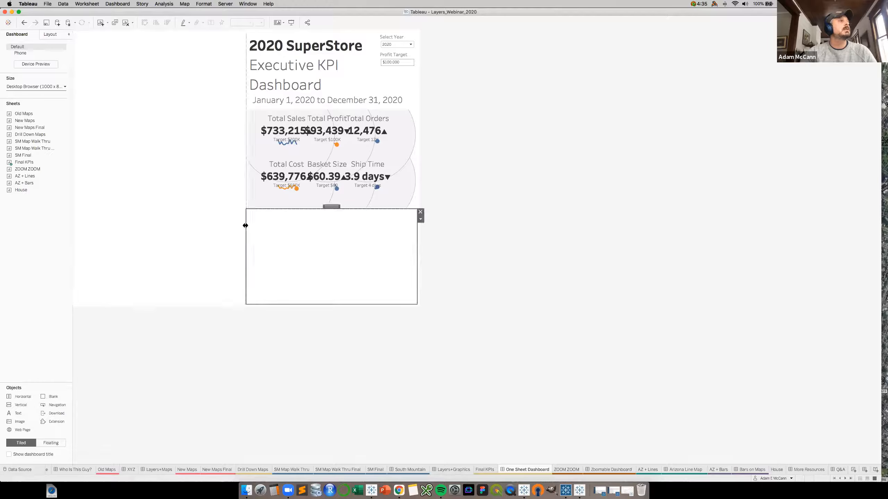
left_click_drag(245, 225, 203, 226)
left_click(50, 34)
left_click(131, 182)
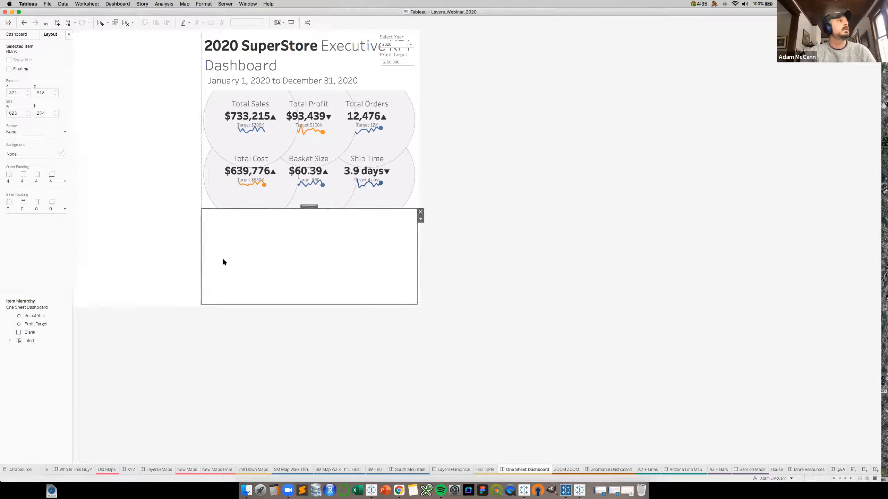
left_click_drag(202, 242, 185, 241)
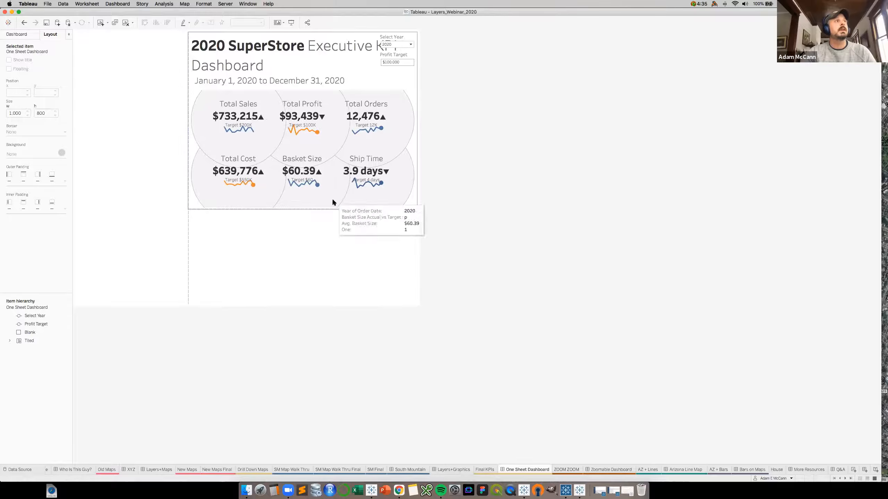
left_click(238, 272)
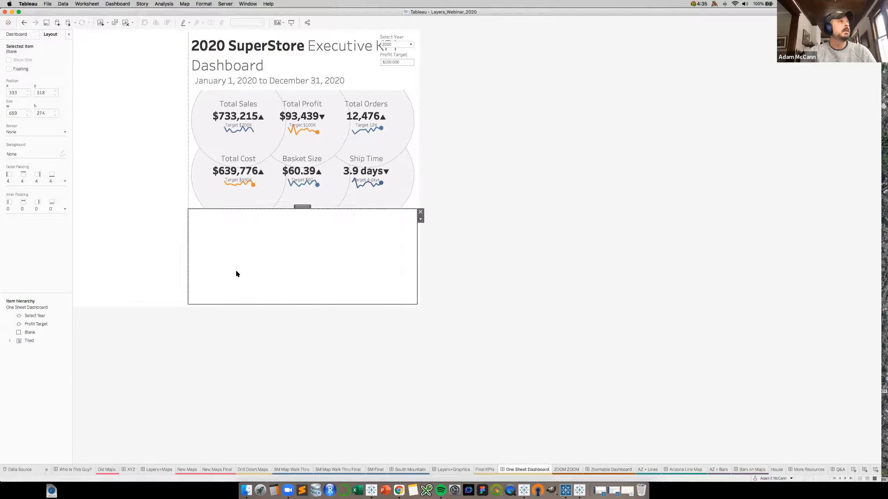
left_click_drag(188, 229, 130, 214)
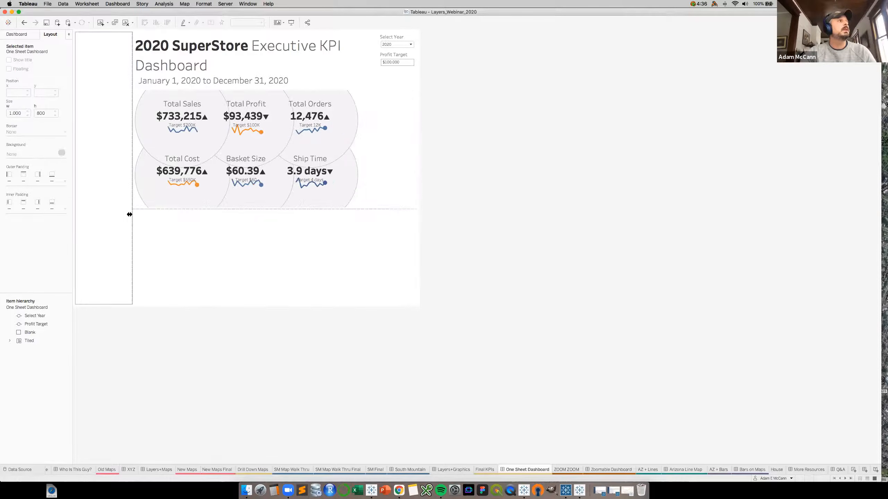
Remove both added blank objects so the KPI sheet fills the dashboard.
left_click(112, 214)
left_click_drag(135, 34, 191, 231)
left_click(420, 212)
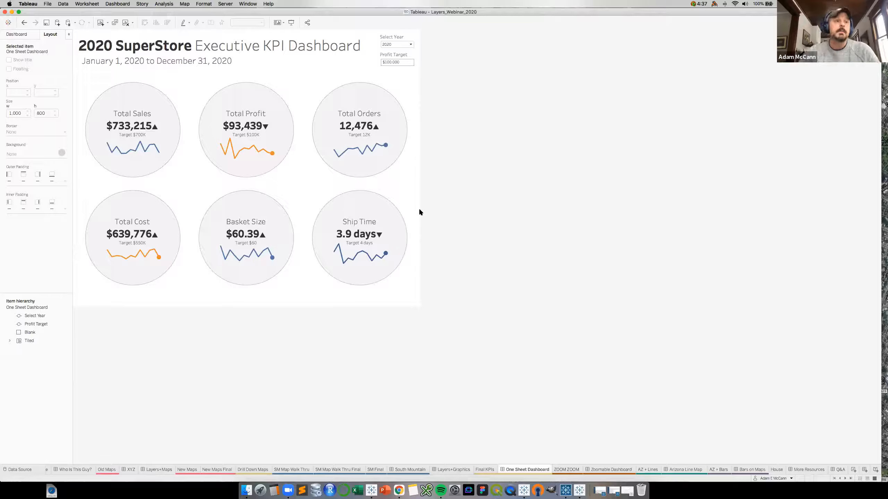
Open the Arizona Line Map dashboard and set the Show Vote Totals toggle to No.
left_click(669, 470)
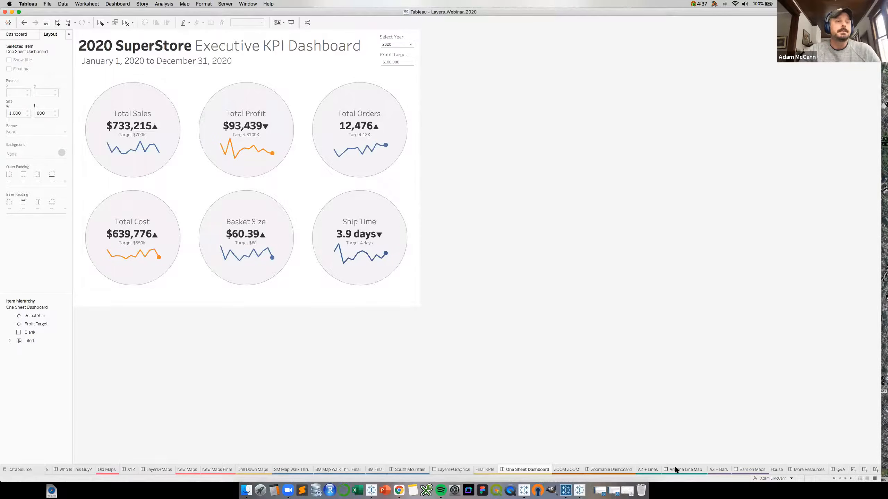
left_click(229, 85)
left_click(228, 85)
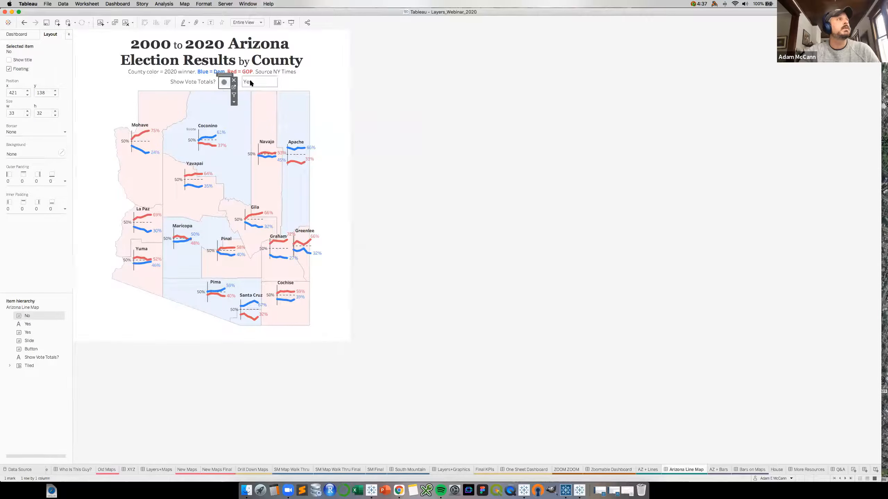
left_click(410, 259)
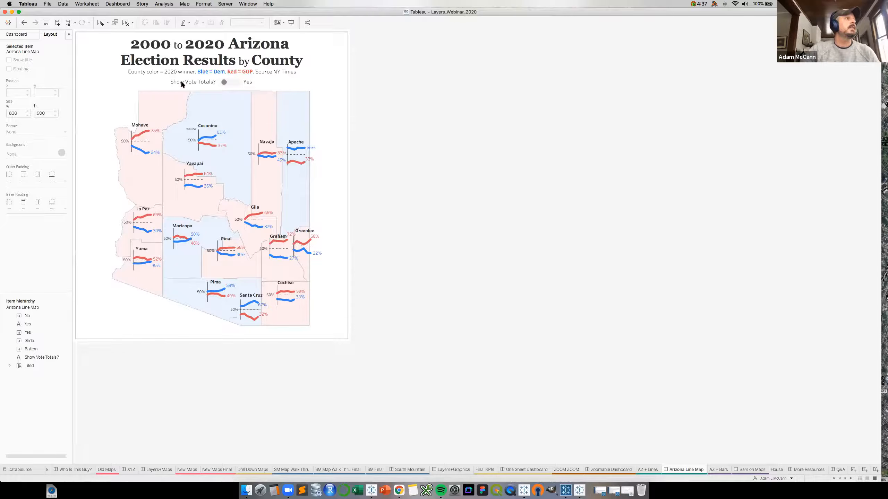
Turn on the vote total circles on the Arizona county map with the Show Vote Totals toggle.
mouse_move(217, 133)
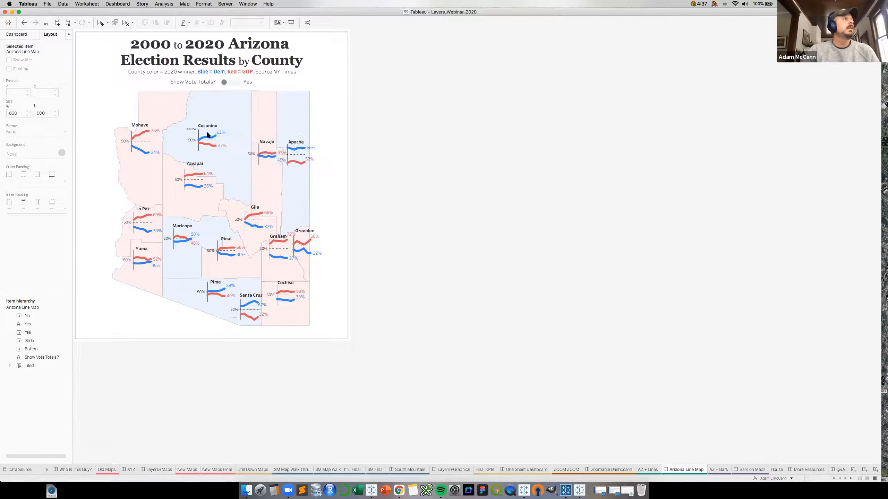
left_click(235, 83)
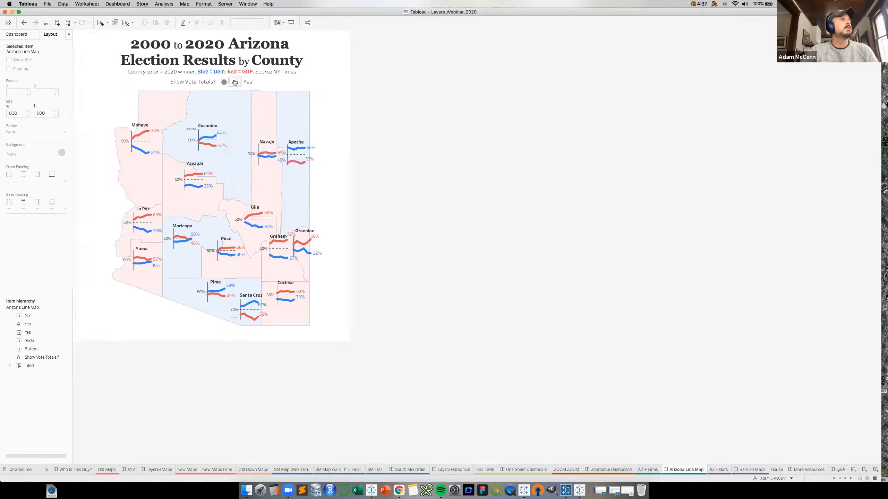
left_click(236, 83)
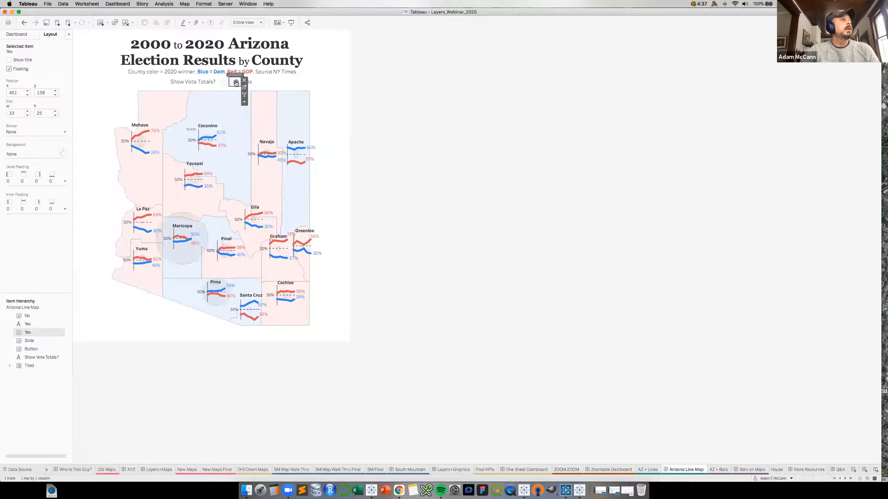
left_click(453, 196)
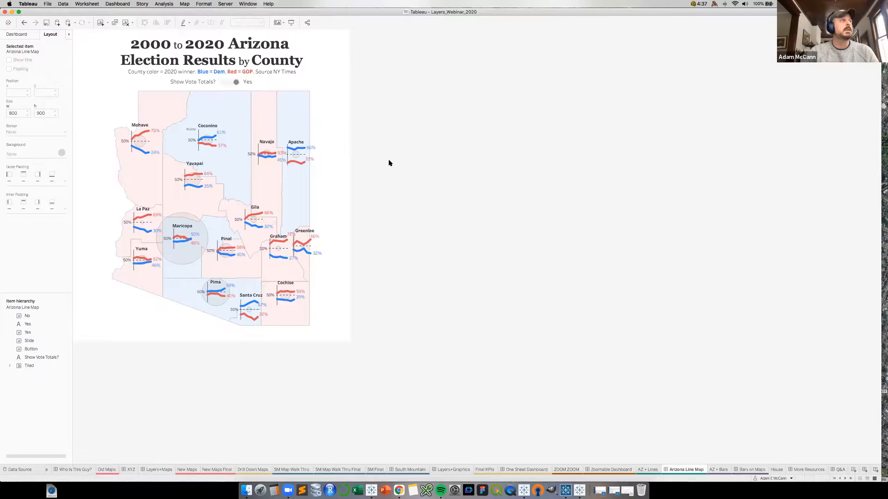
Turn the vote total circles on the Arizona county map off again.
left_click(226, 86)
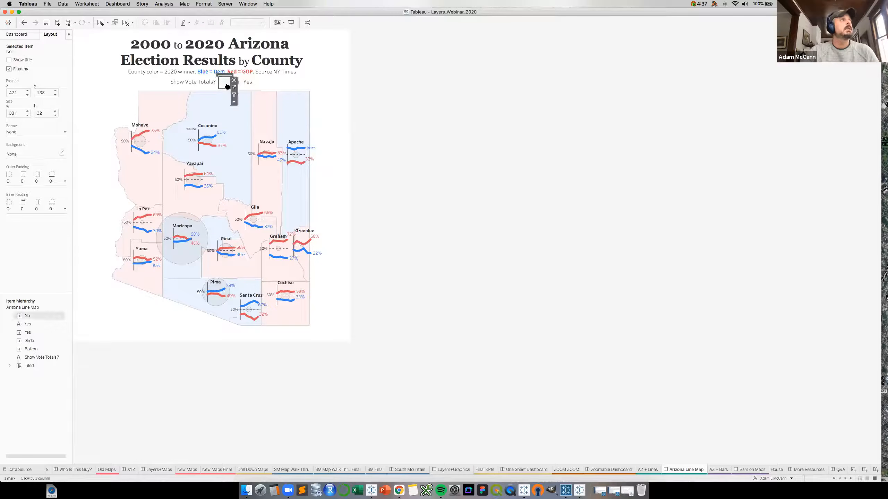
left_click(226, 86)
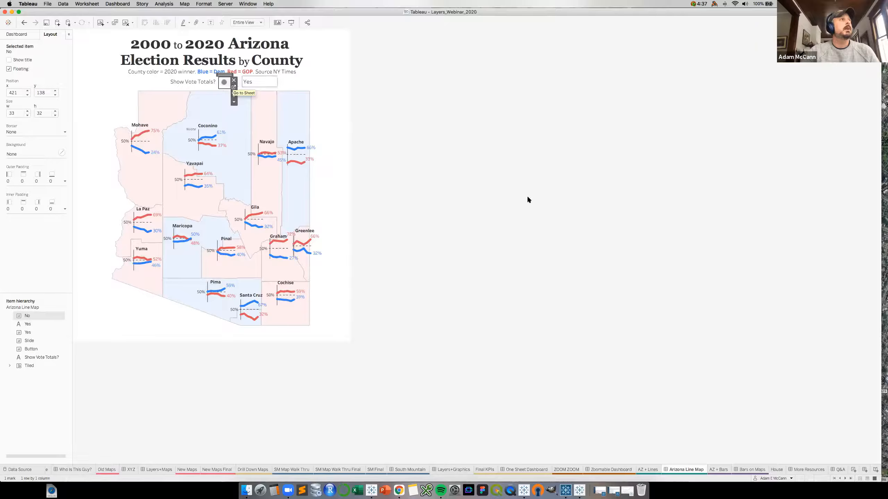
left_click(427, 275)
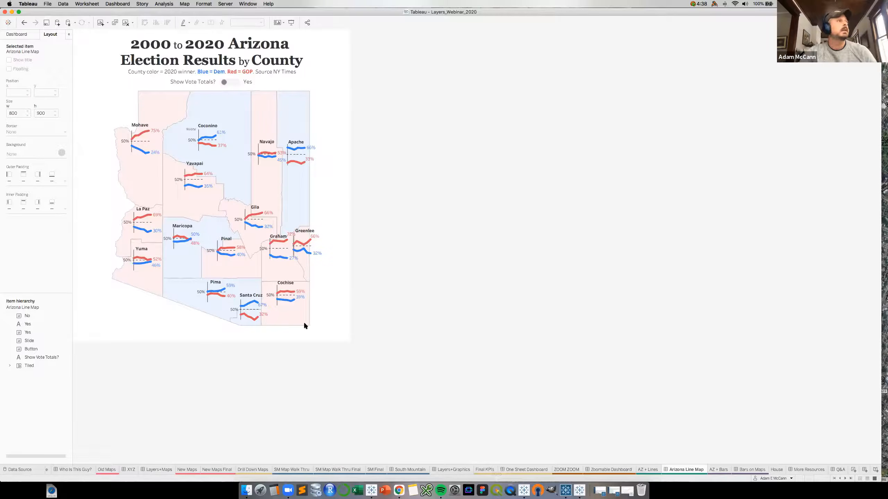
left_click_drag(338, 204, 266, 280)
left_click(334, 203)
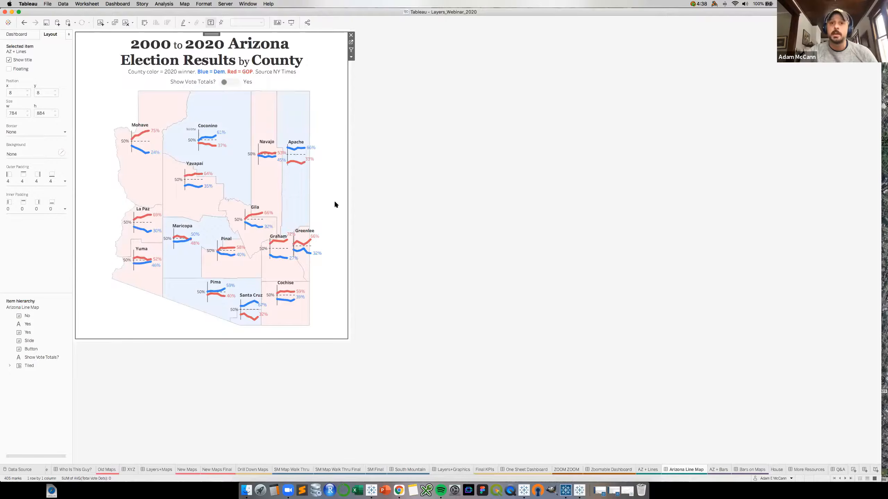
left_click_drag(323, 312, 333, 260)
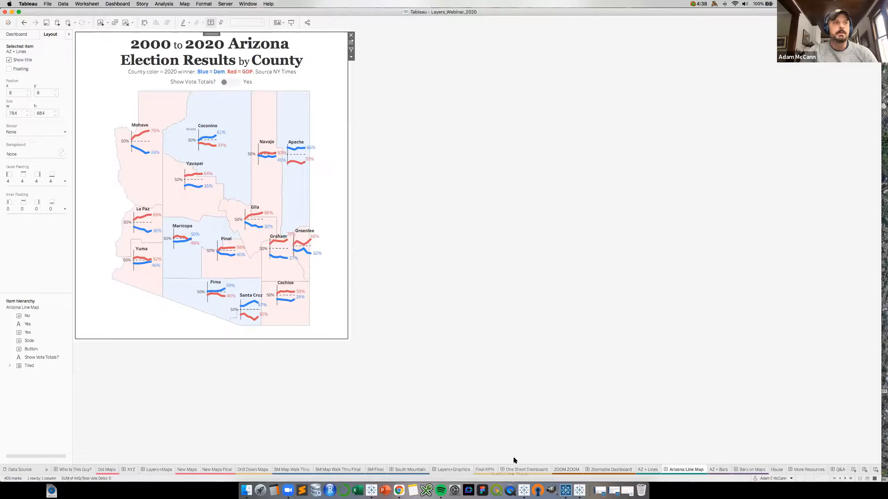
left_click(473, 280)
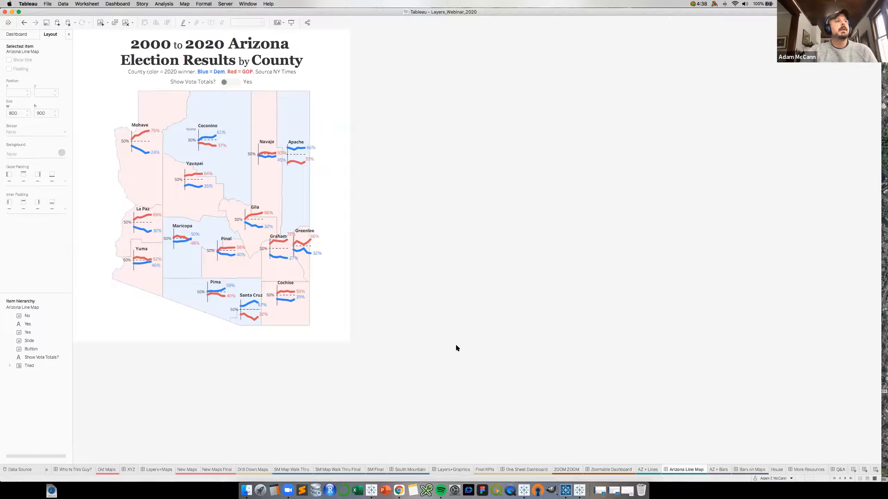
Go from the dashboard to its source sheet AZ + Lines and open the GOP Line Map calculation.
left_click(332, 61)
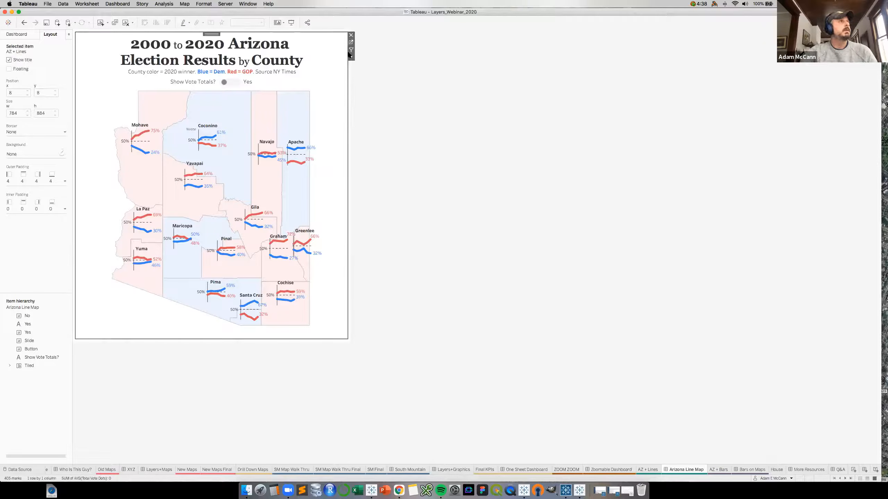
left_click(350, 42)
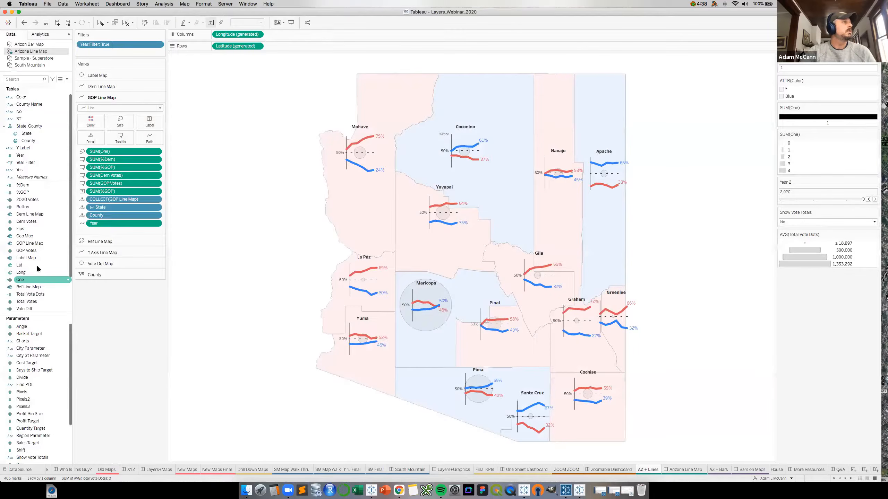
scroll(32, 224, "down", 3)
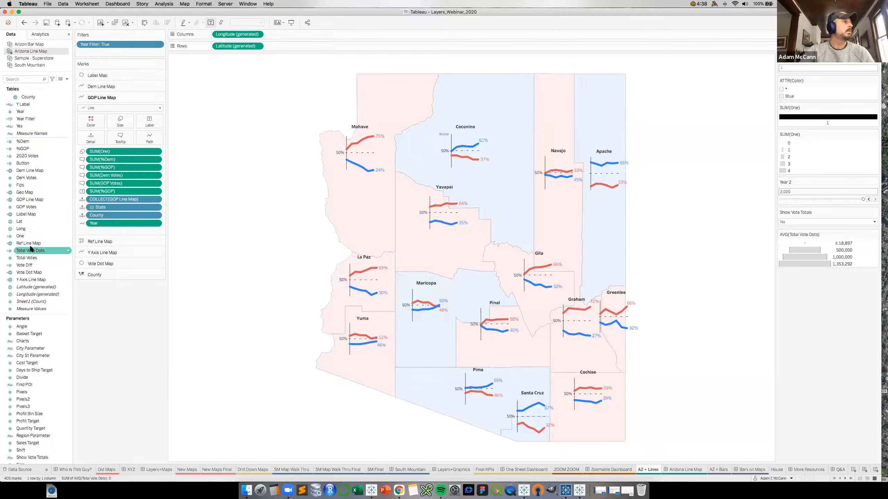
right_click(21, 200)
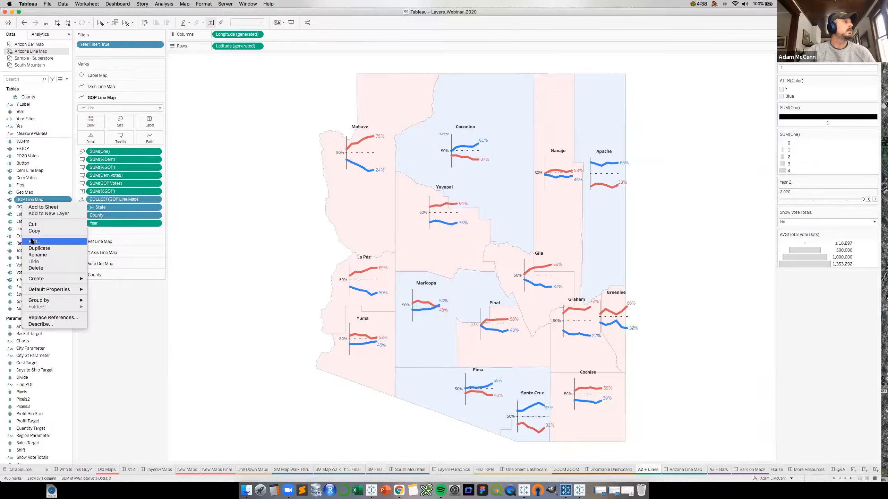
left_click(38, 242)
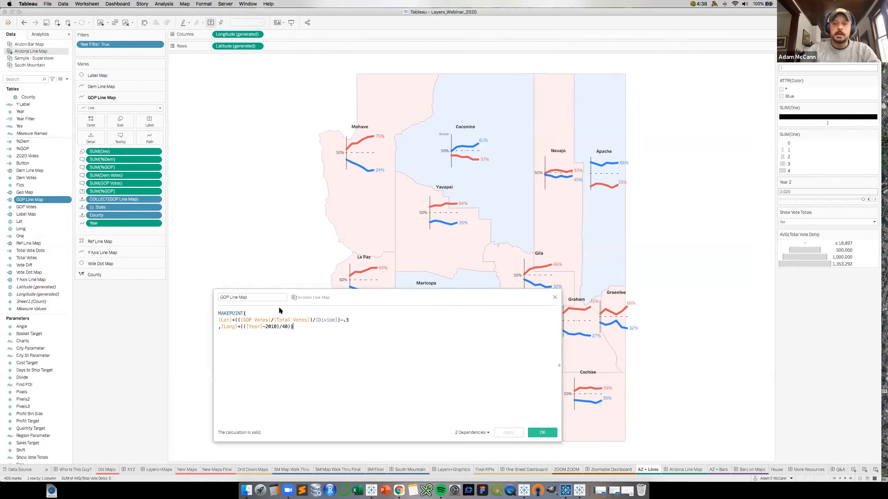
Enlarge the GOP Line Map formula text and highlight the year offset ([Year]-2010)/40 added to the longitude.
scroll(279, 306, "up", 3)
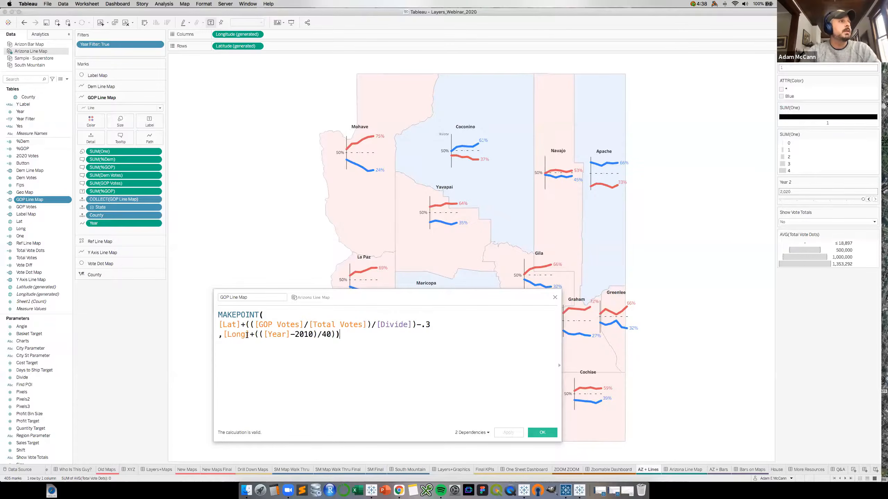
left_click_drag(253, 334, 334, 332)
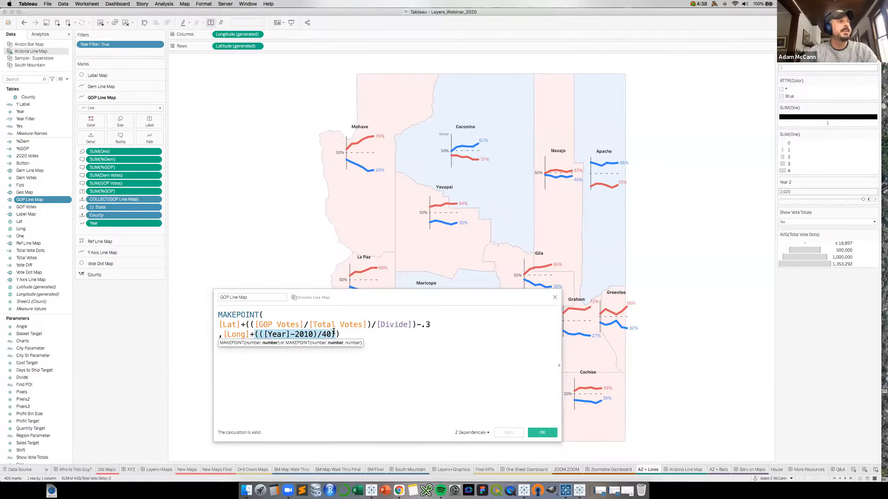
left_click(339, 379)
left_click_drag(259, 334, 315, 330)
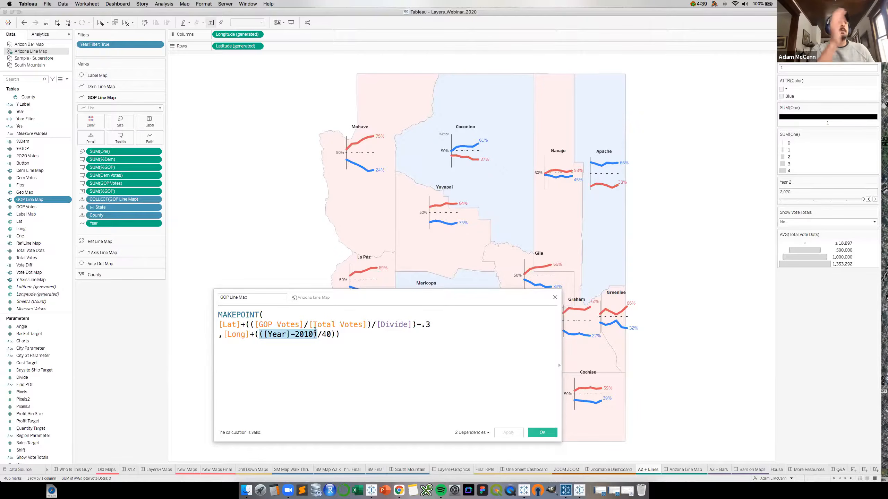
Put the longitude expression on its own line, highlight its year offset and /40 divisor, and close the calculation without saving.
left_click(224, 334)
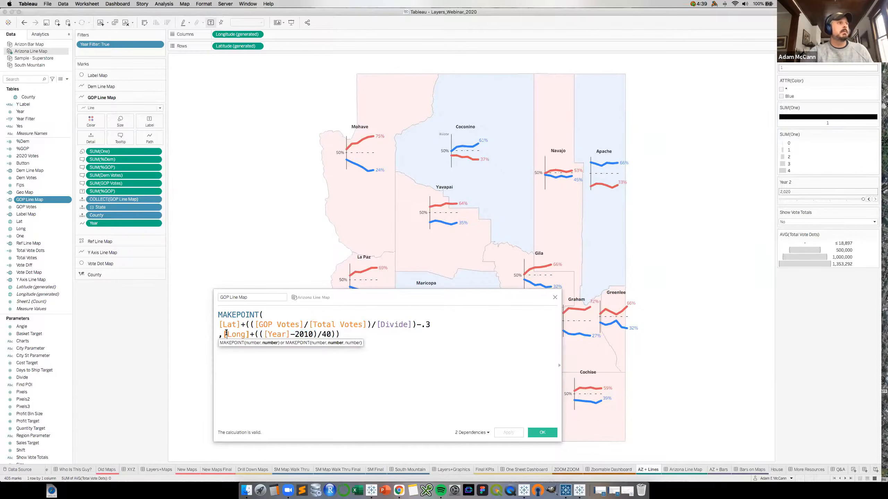
key("Return")
double_click(230, 343)
left_click_drag(255, 343, 314, 339)
mouse_move(442, 225)
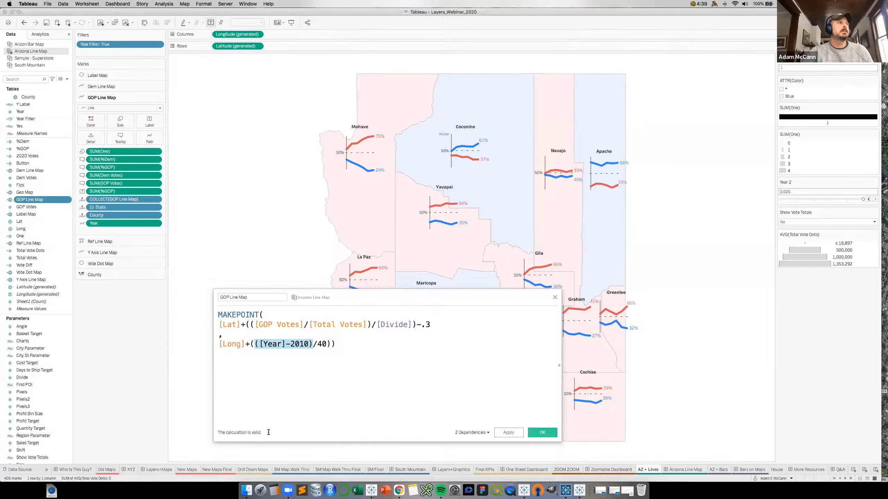
left_click(334, 344)
left_click_drag(313, 344, 322, 344)
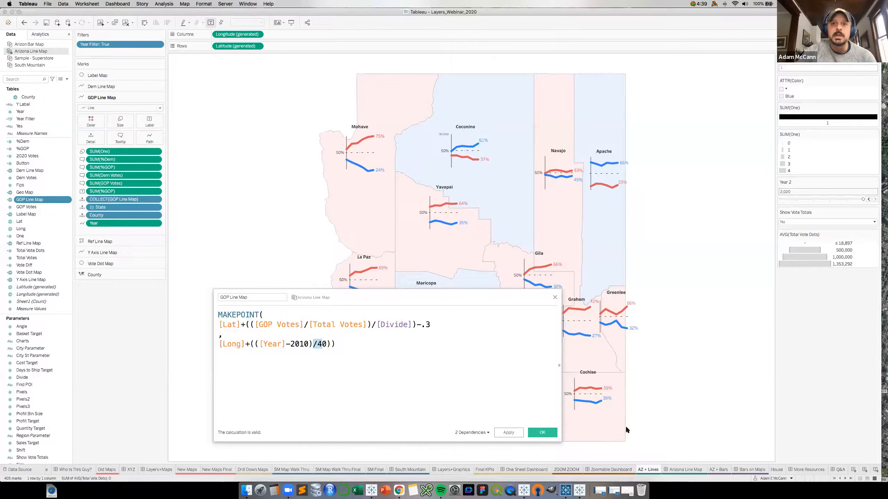
left_click(555, 298)
Open the South Mountain data source for editing and show the physical tables behind its union.
left_click(46, 67)
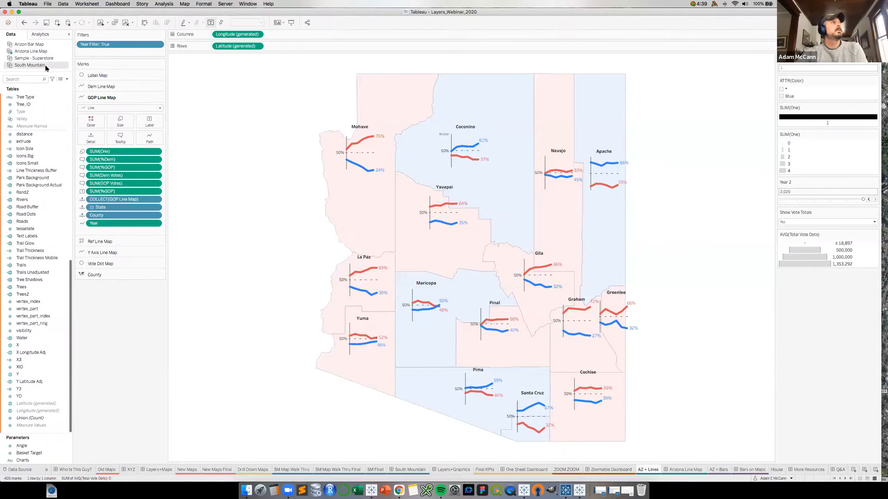
right_click(46, 66)
left_click(181, 133)
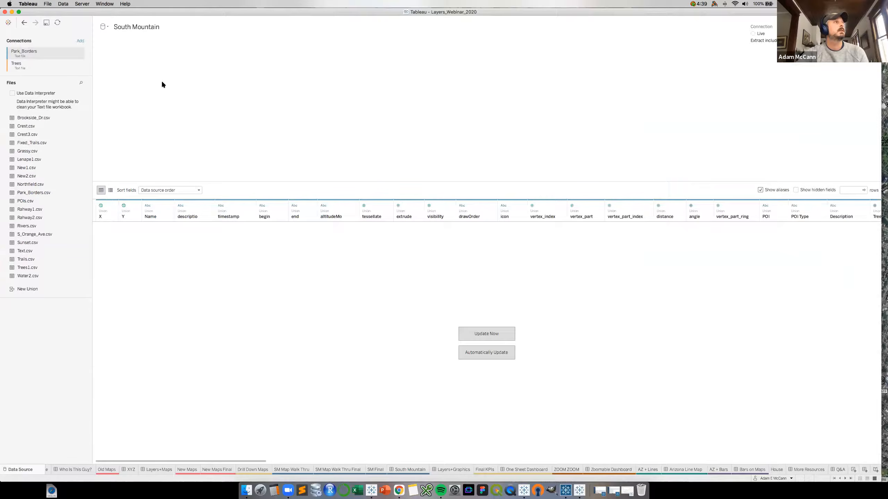
double_click(148, 61)
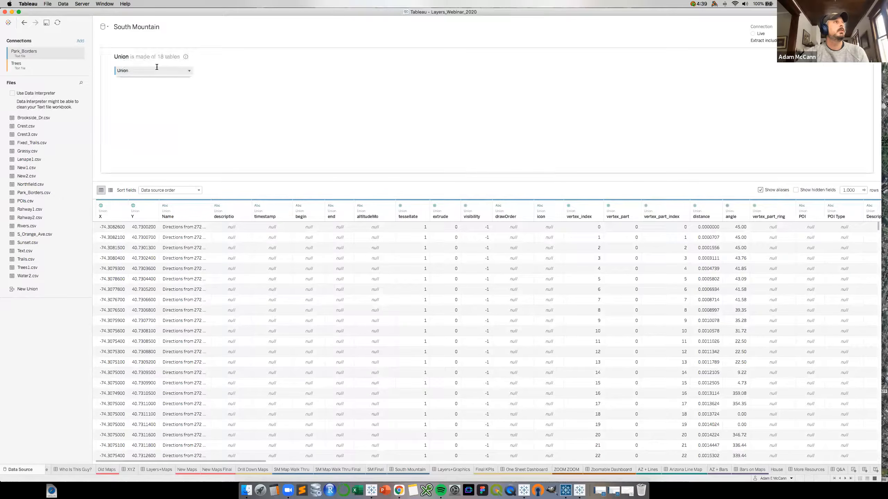
Open the South Mountain union's table list, enlarge the dialog to show every CSV file, and close it.
left_click(188, 72)
left_click(205, 107)
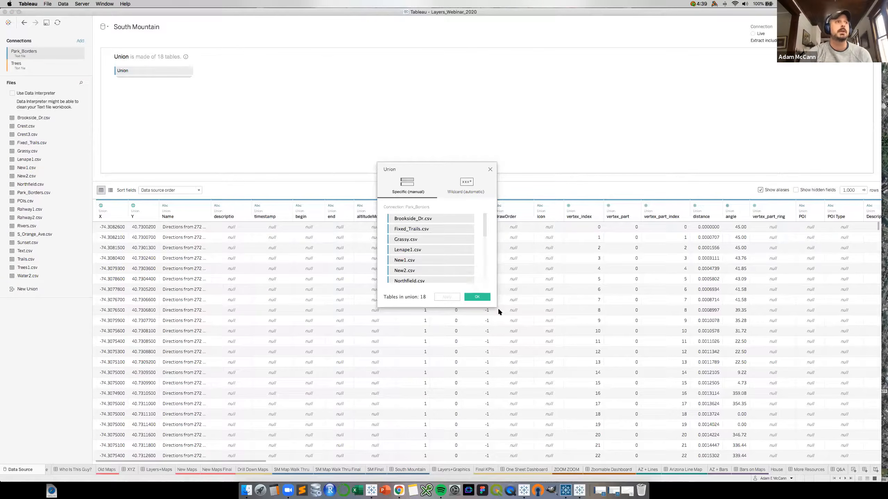
left_click_drag(495, 306, 507, 436)
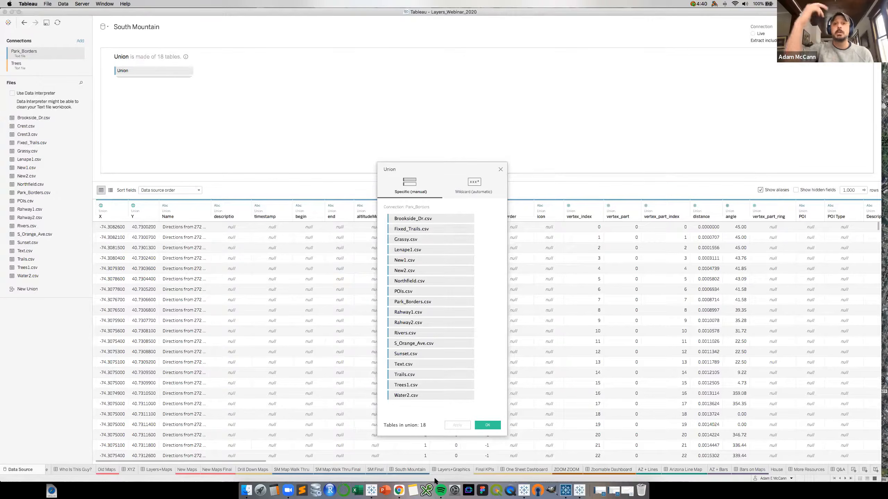
left_click(489, 425)
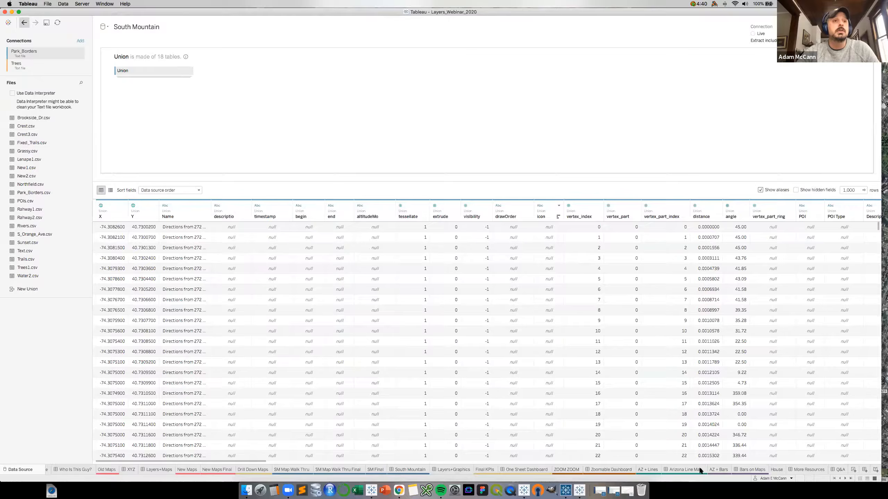
Return to the AZ + Lines sheet and view the available background map styles without changing the style.
left_click(648, 470)
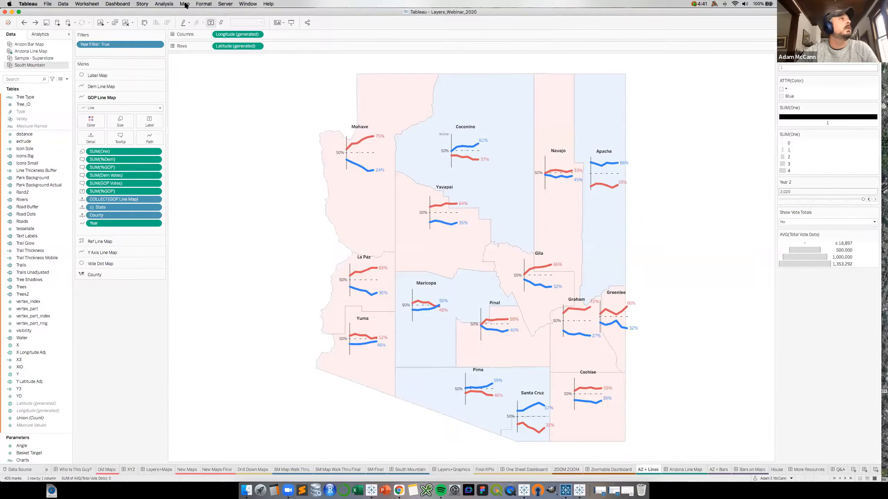
left_click(185, 4)
mouse_move(199, 14)
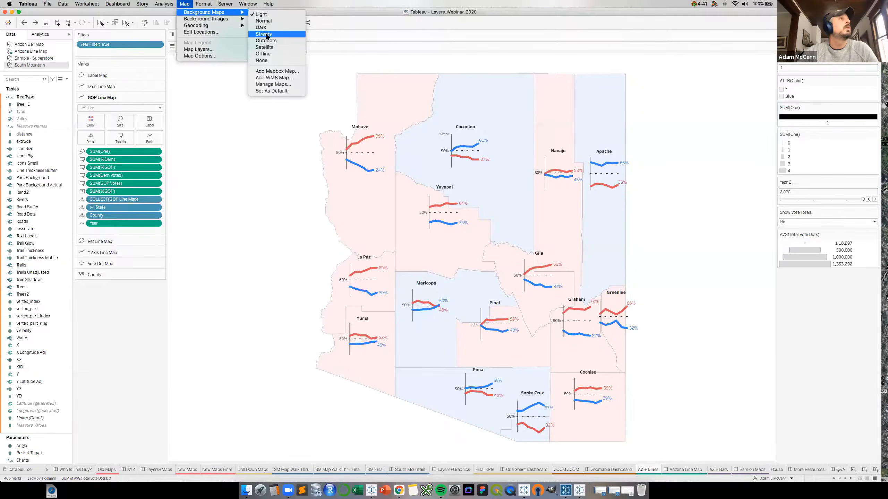
left_click(287, 208)
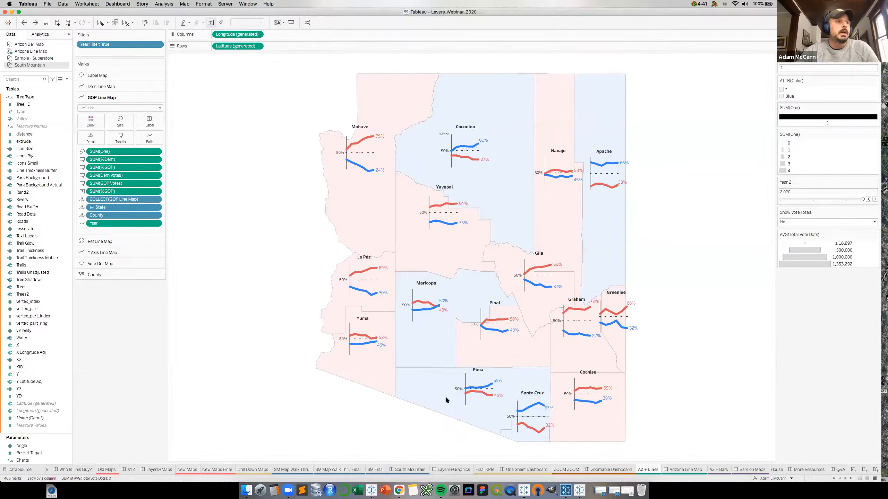
Open the Final KPIs sheet and set its background map to Light.
left_click(486, 469)
left_click(186, 4)
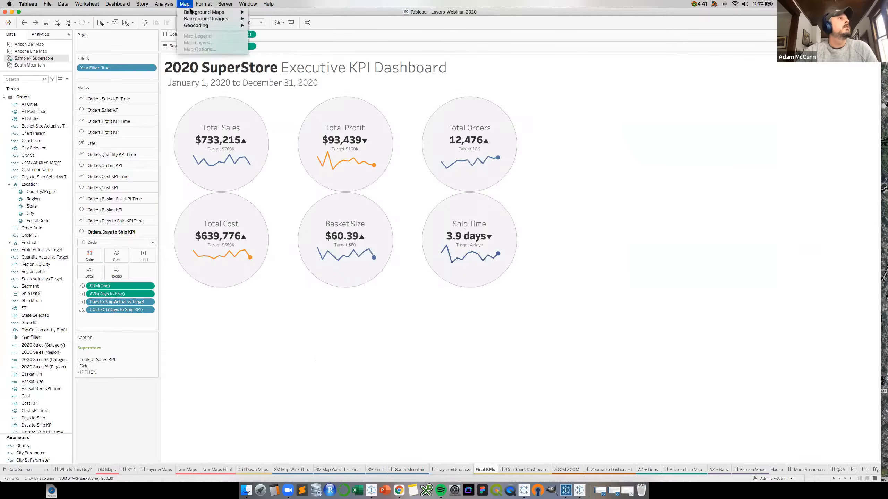
mouse_move(223, 13)
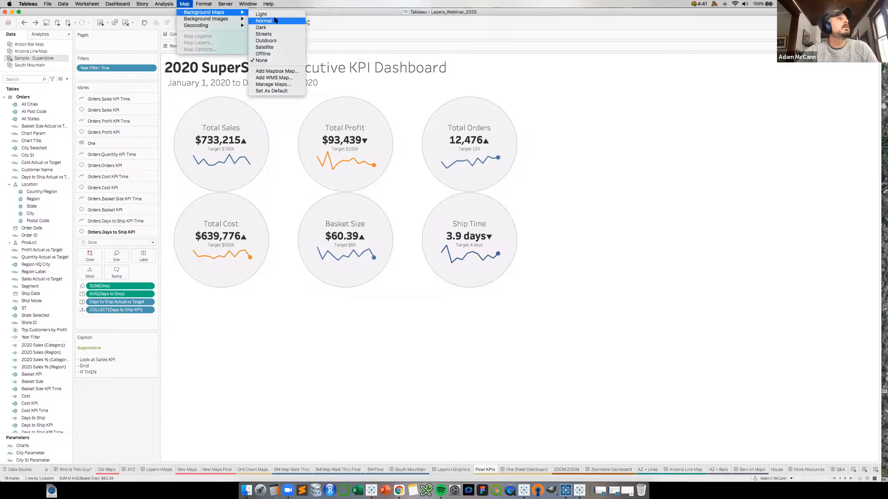
left_click(277, 23)
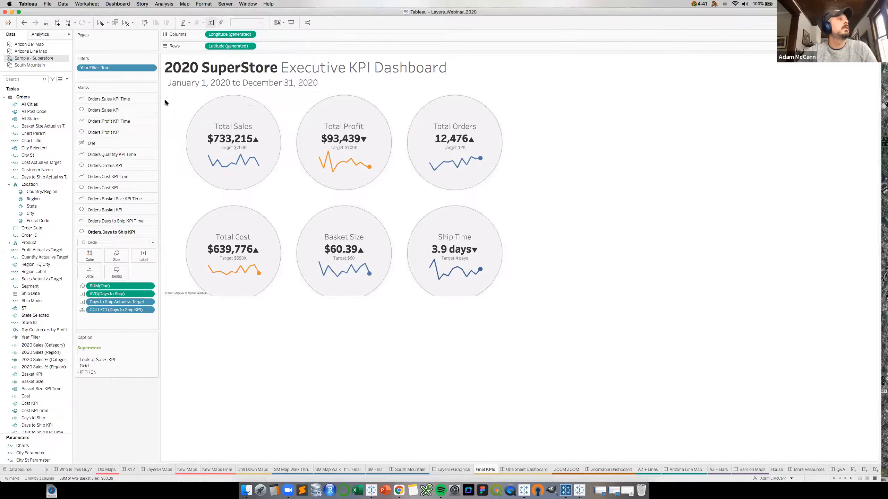
Show the view toolbar on the Final KPIs sheet and open its map layer settings.
right_click(176, 120)
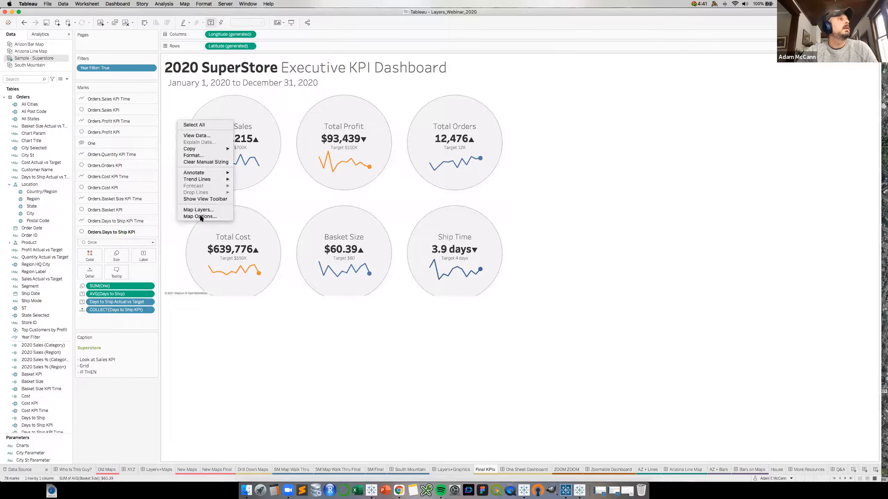
left_click(202, 199)
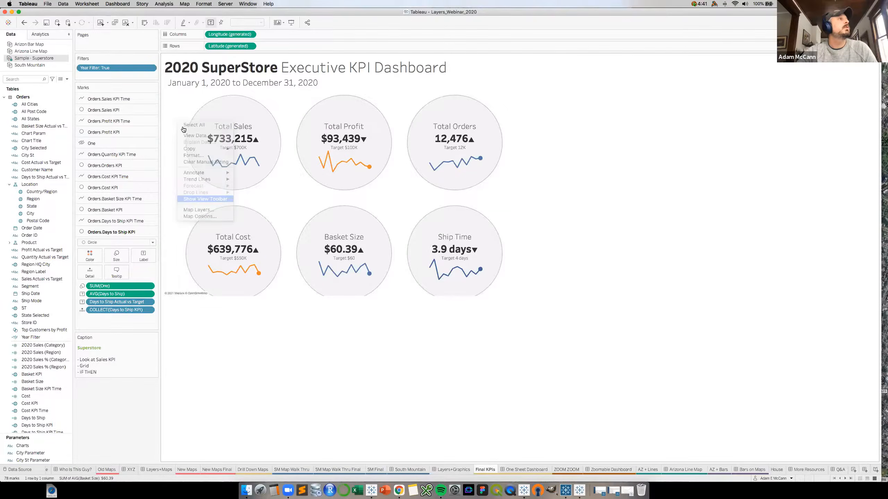
right_click(169, 141)
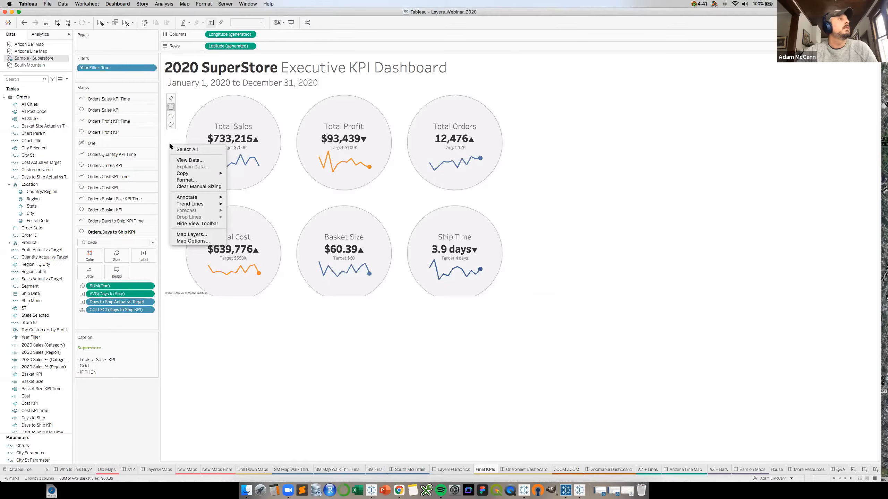
left_click(197, 235)
Enable pan and zoom, map search and the map scale, and zoom out until the continents behind the KPIs show.
right_click(185, 205)
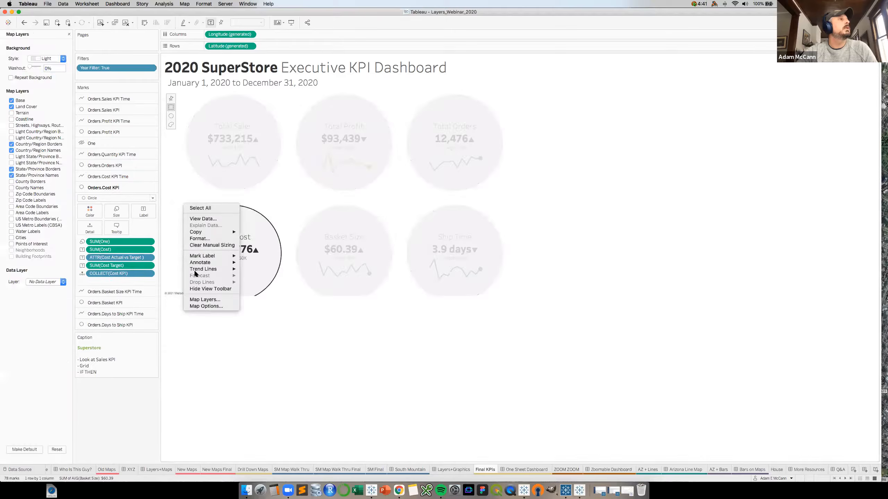
left_click(186, 169)
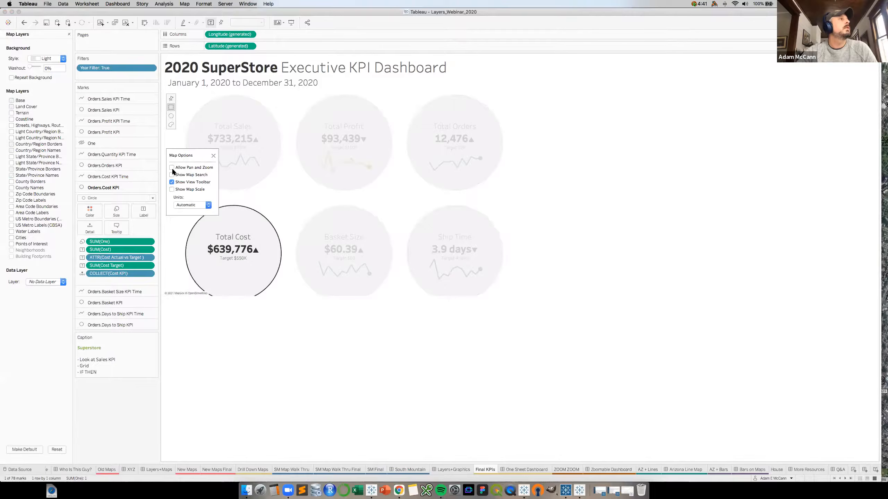
left_click(171, 189)
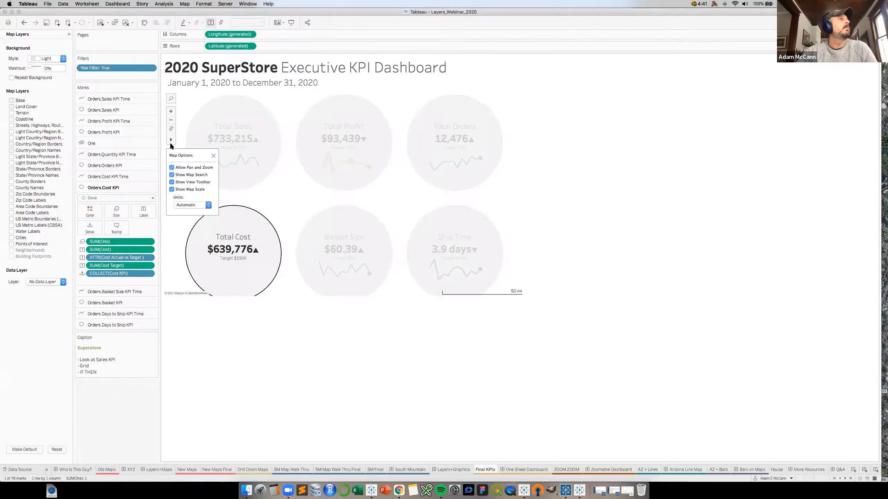
left_click(171, 120)
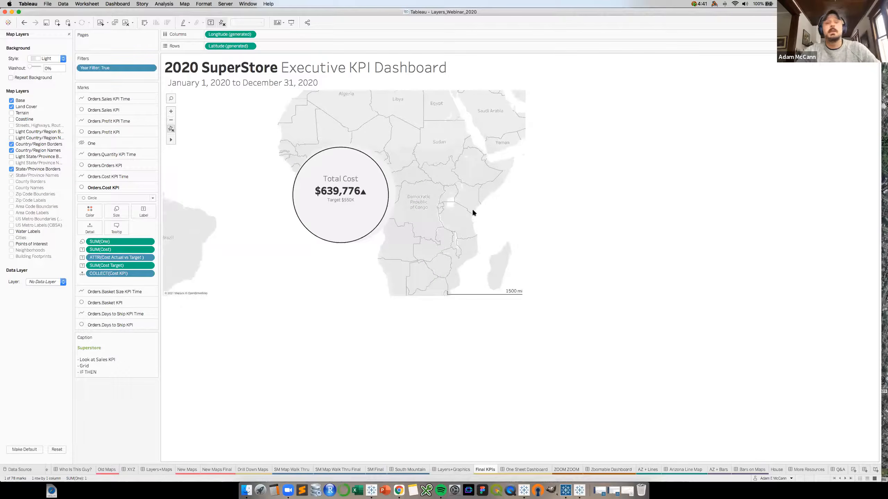
mouse_move(396, 194)
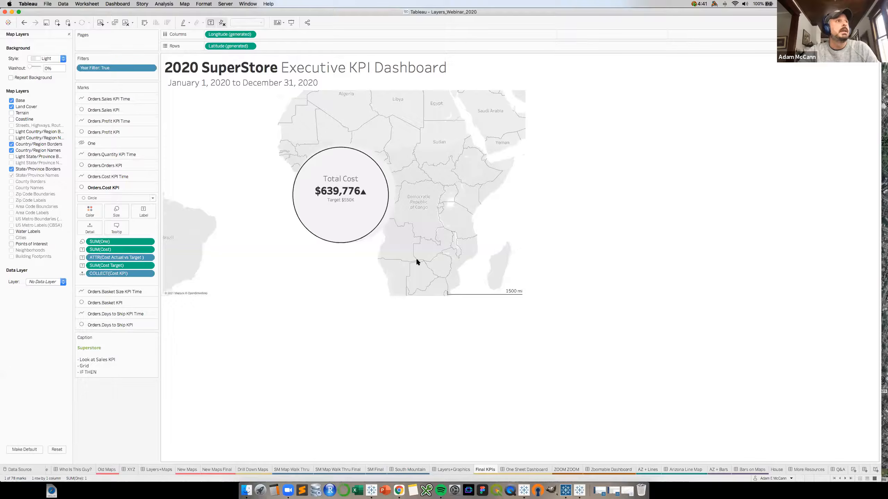
mouse_move(391, 247)
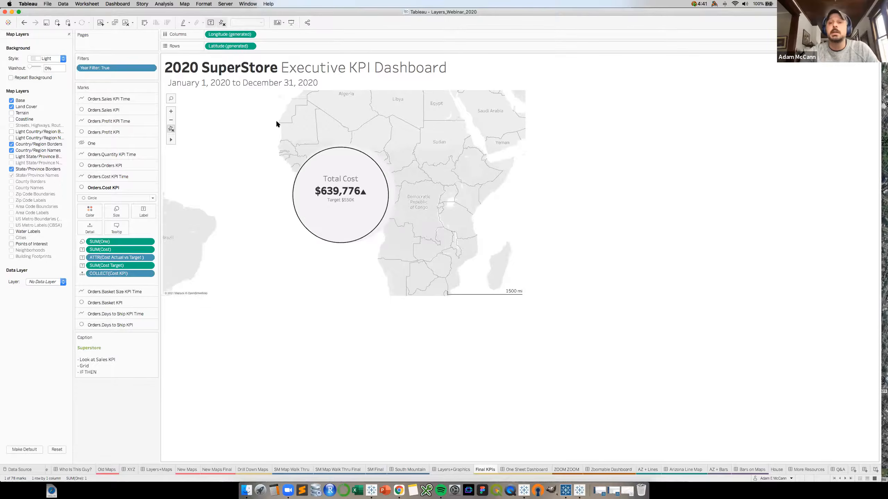
Remove the background map from the Final KPIs sheet and reset the view to fit all six KPI circles.
mouse_move(305, 194)
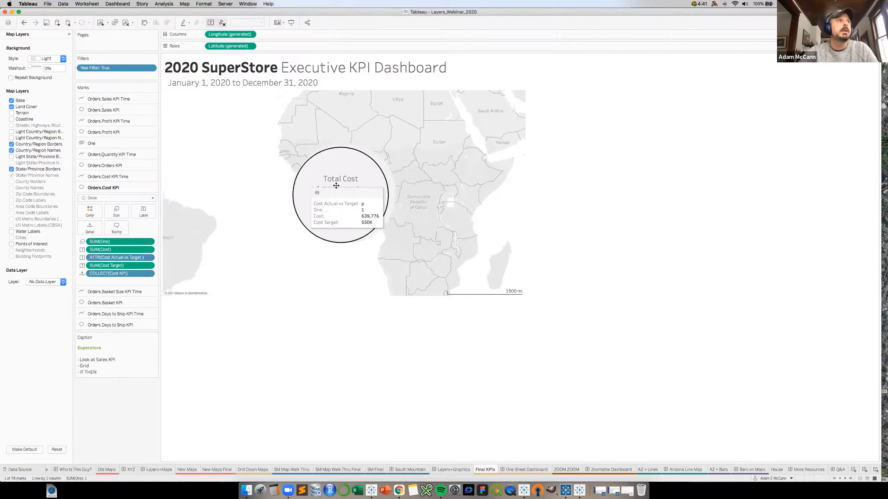
left_click(184, 4)
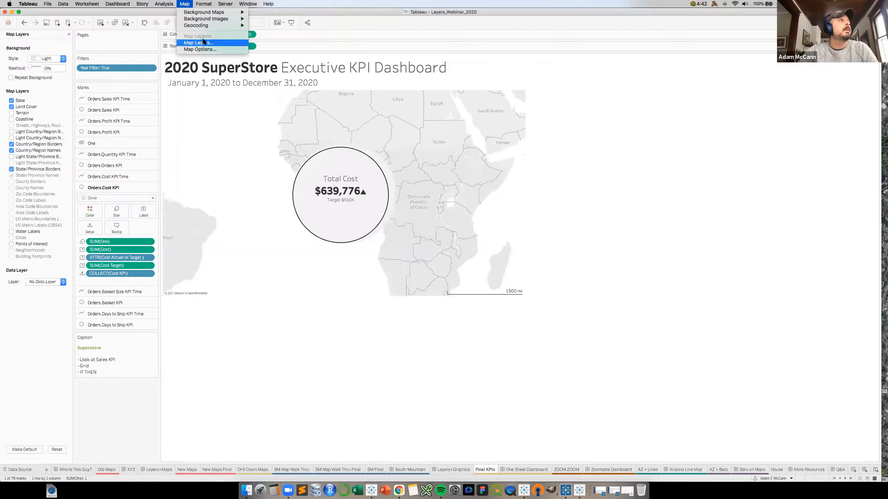
left_click(315, 77)
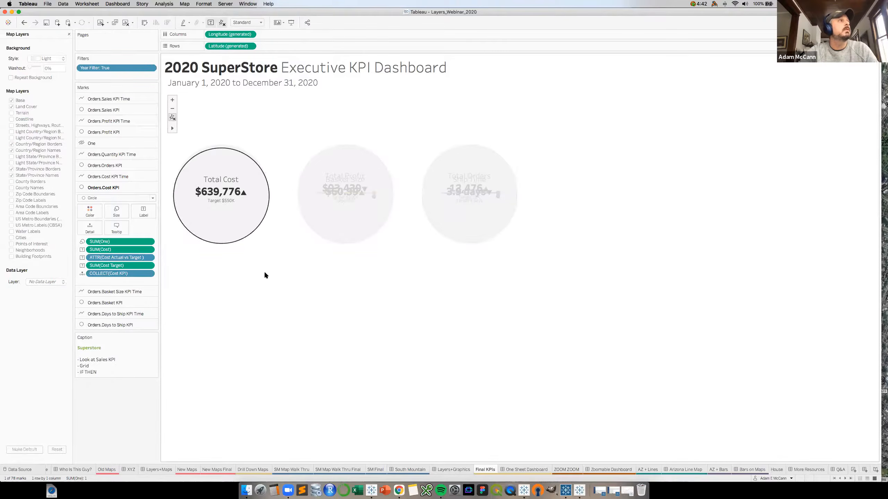
left_click(172, 118)
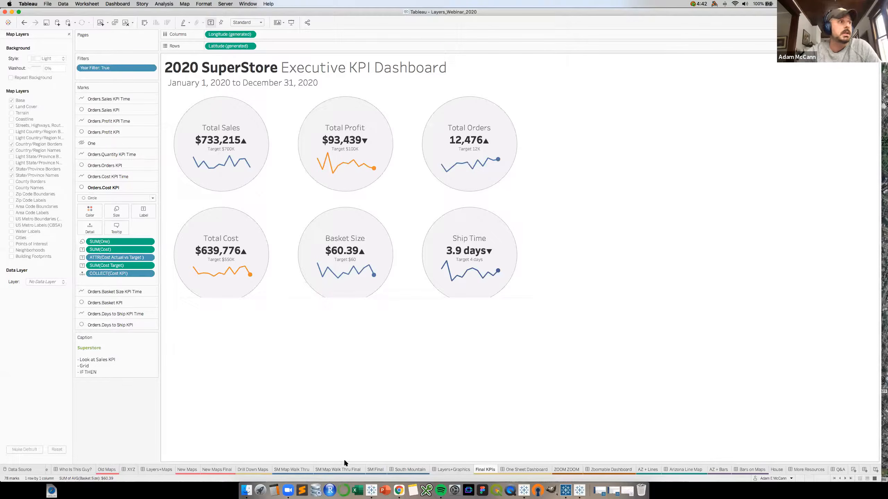
Open the South Mountain dashboard and look over its illustrated trail map.
left_click(410, 470)
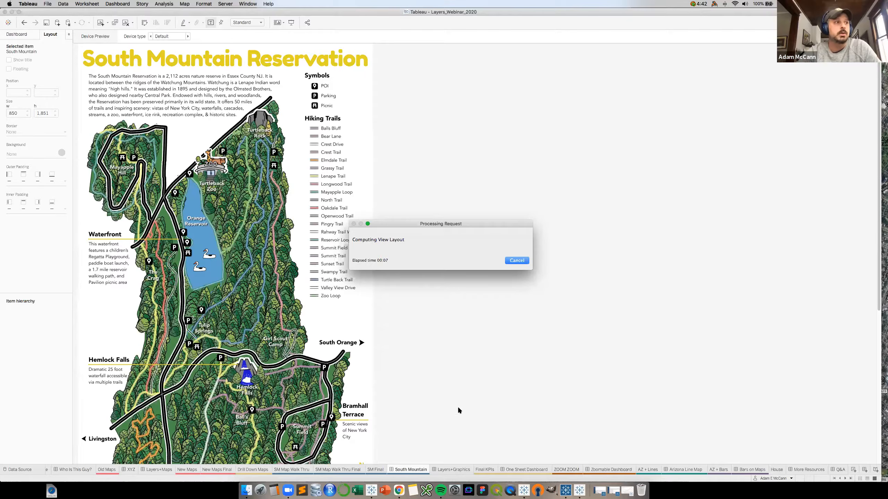
scroll(469, 356, "down", 2)
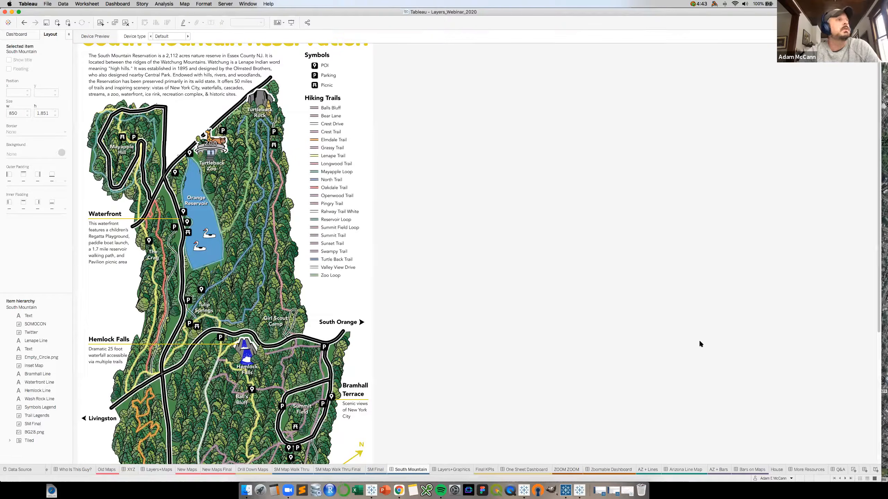
Open the AZ + Bars sheet and display the fields of the Sample - Superstore data source.
left_click(718, 471)
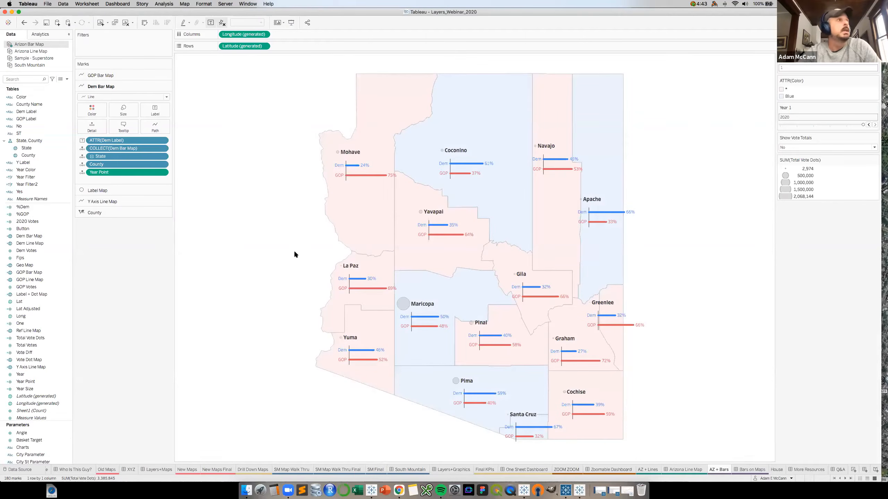
left_click(25, 58)
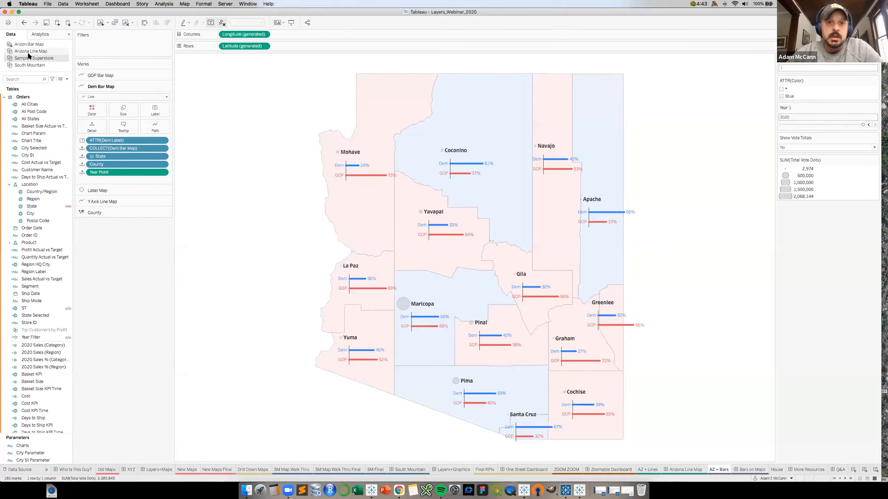
mouse_move(185, 75)
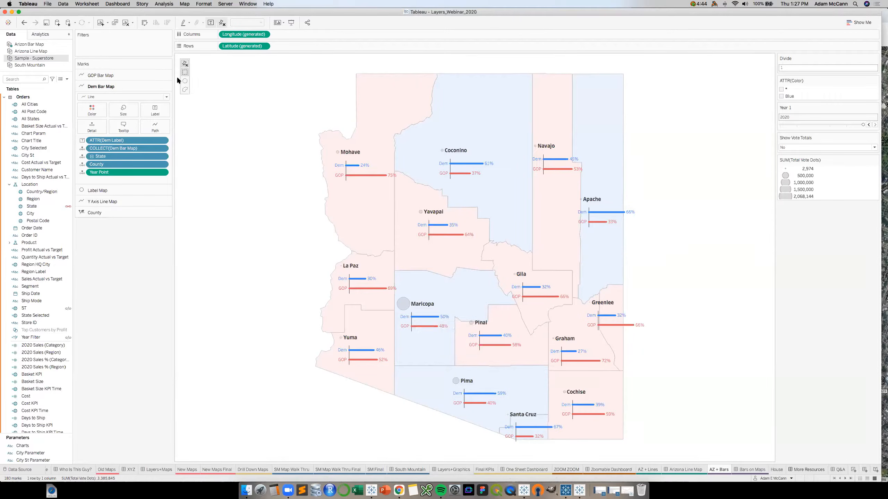
Enable map search and pan and zoom in the map options of the AZ + Bars sheet.
right_click(188, 107)
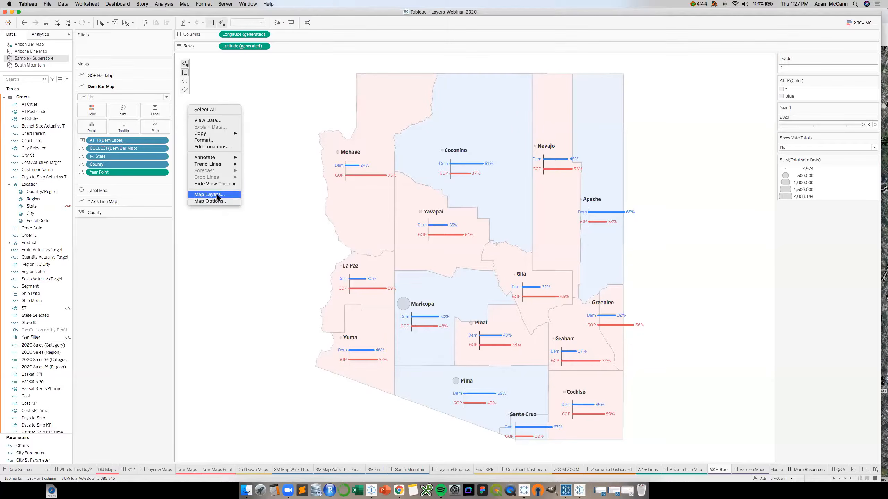
left_click(211, 202)
left_click(185, 140)
left_click(186, 133)
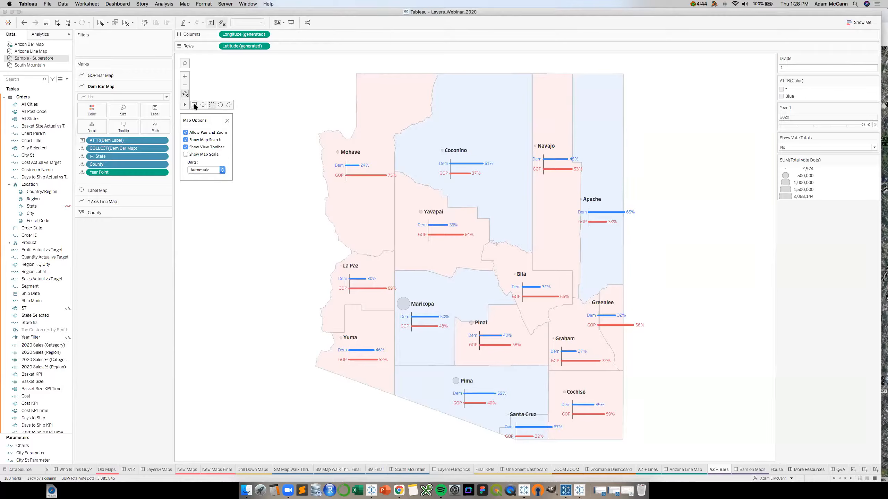
Zoom in on Mohave county to examine its Dem and GOP bars, and return to the full Arizona map.
left_click(194, 106)
left_click_drag(309, 137, 427, 221)
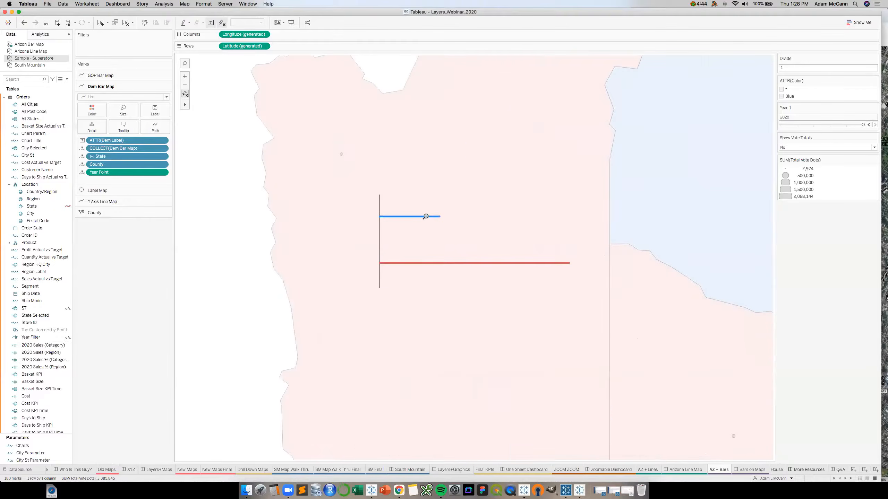
left_click_drag(238, 139, 641, 336)
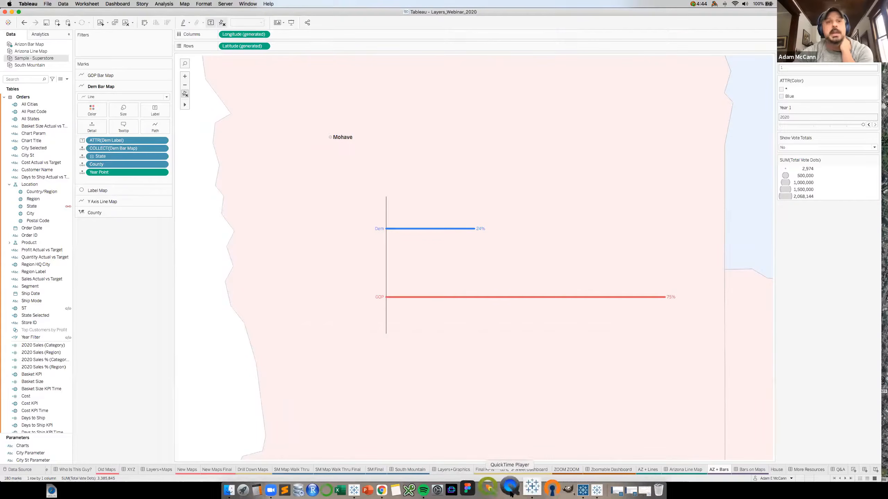
left_click_drag(303, 113, 632, 355)
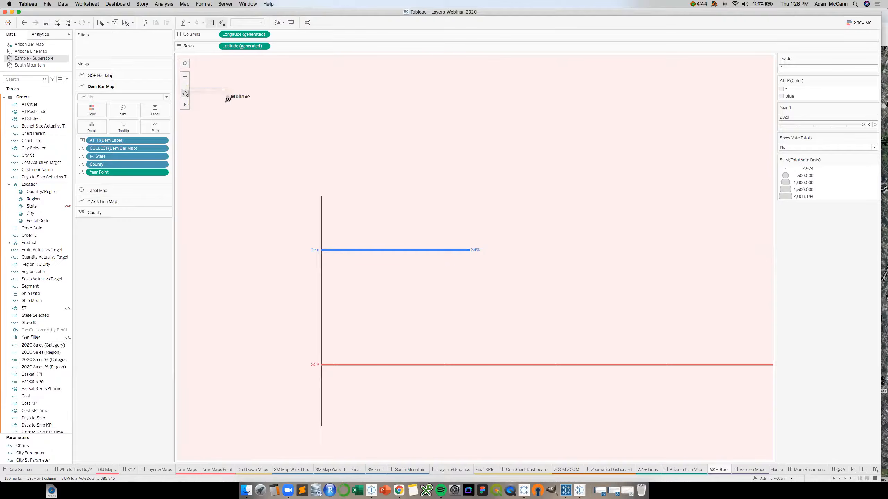
left_click(185, 85)
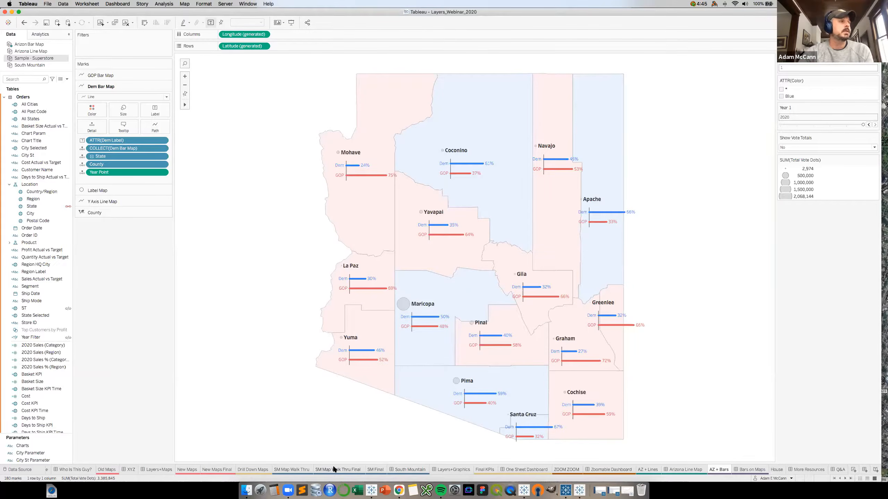
Go from the One Sheet Dashboard to its Final KPIs sheet and expand the Orders.Sales KPI marks layer.
left_click(526, 469)
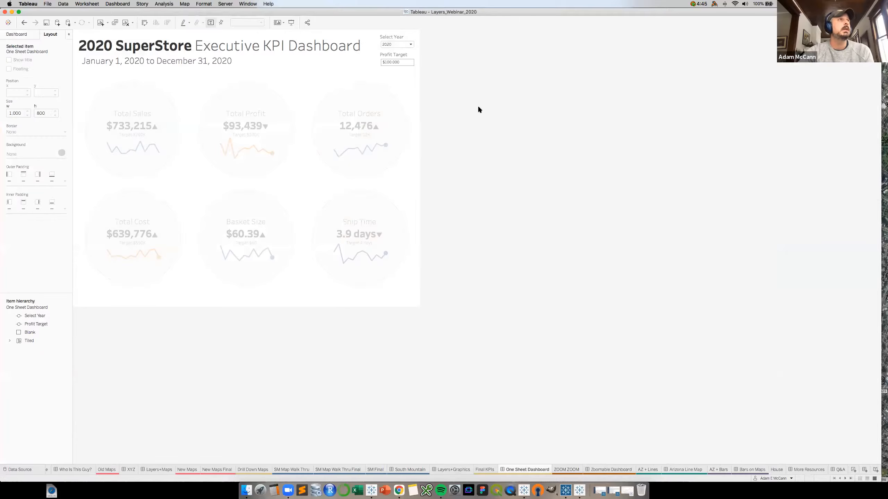
left_click(420, 42)
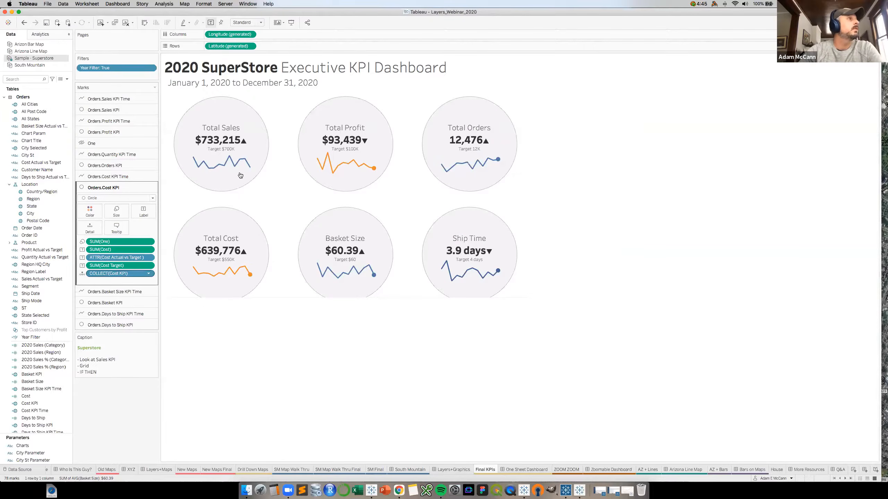
left_click(113, 111)
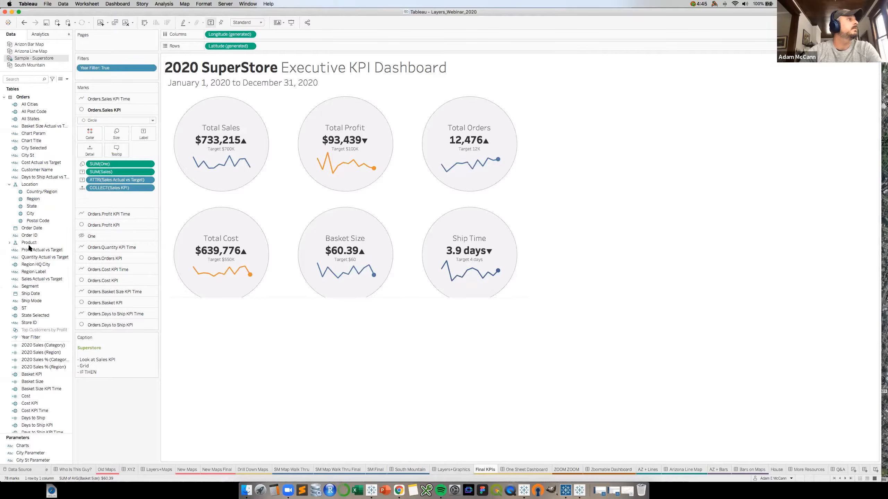
Search the data fields for "sales" and open the Sales KPI calculation for editing.
left_click(19, 79)
type("sales")
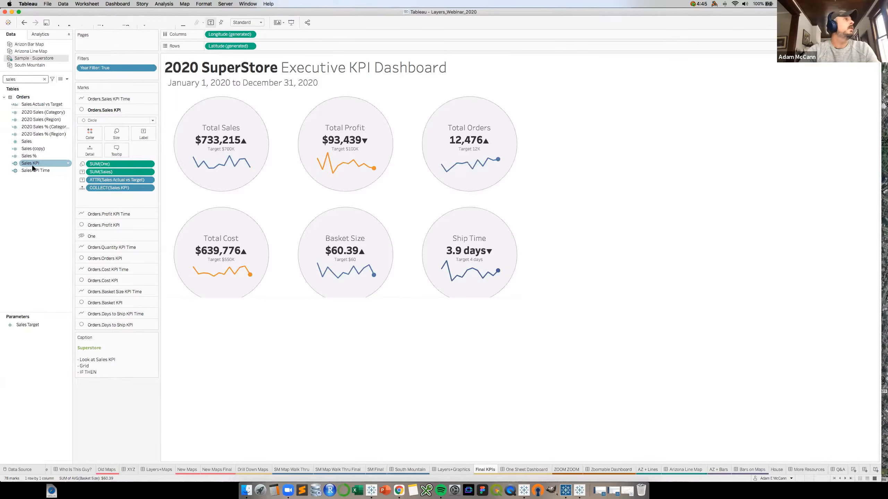
right_click(33, 166)
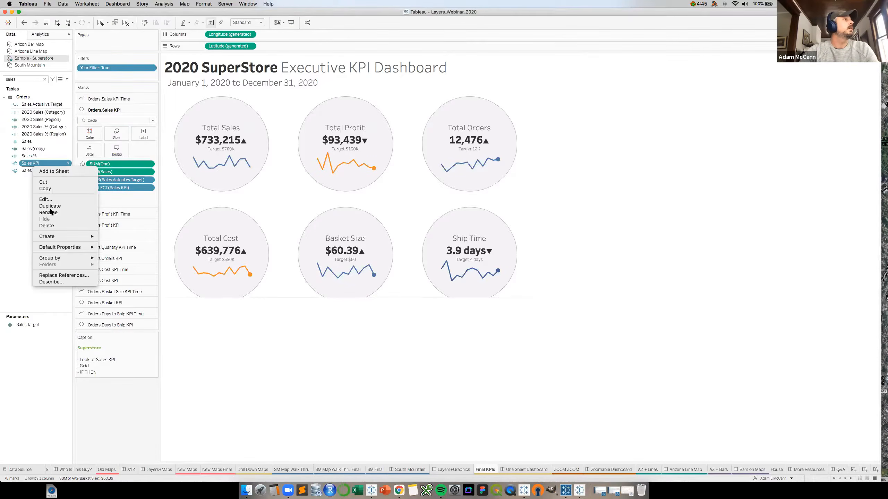
left_click(44, 200)
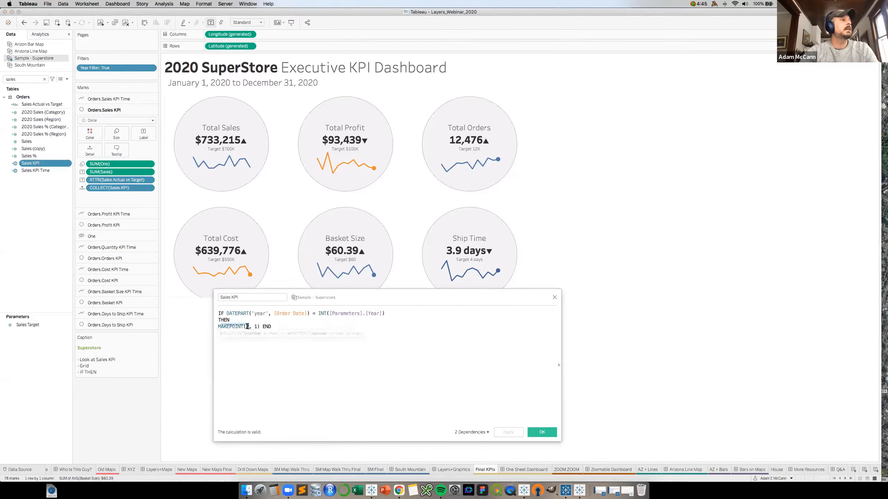
left_click(251, 325)
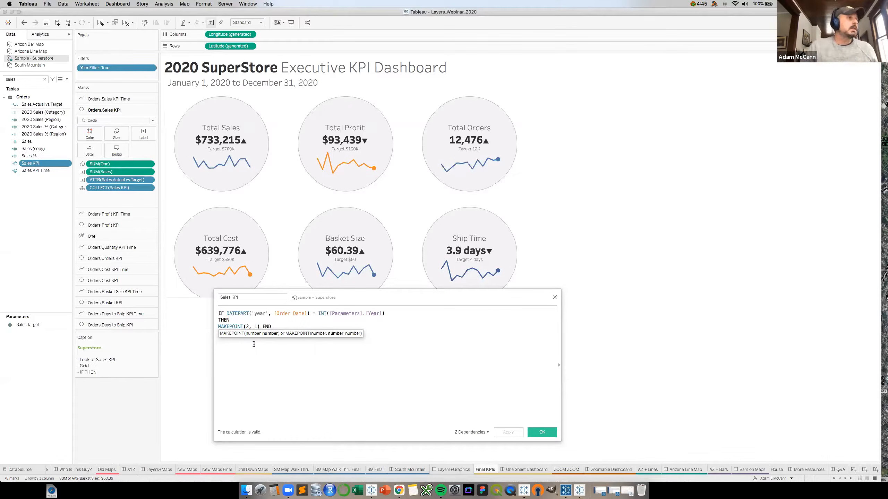
Change the point in the Sales KPI calculation to MAKEPOINT(-10, 1) and apply it.
left_click(247, 326)
key("BackSpace")
type("-10")
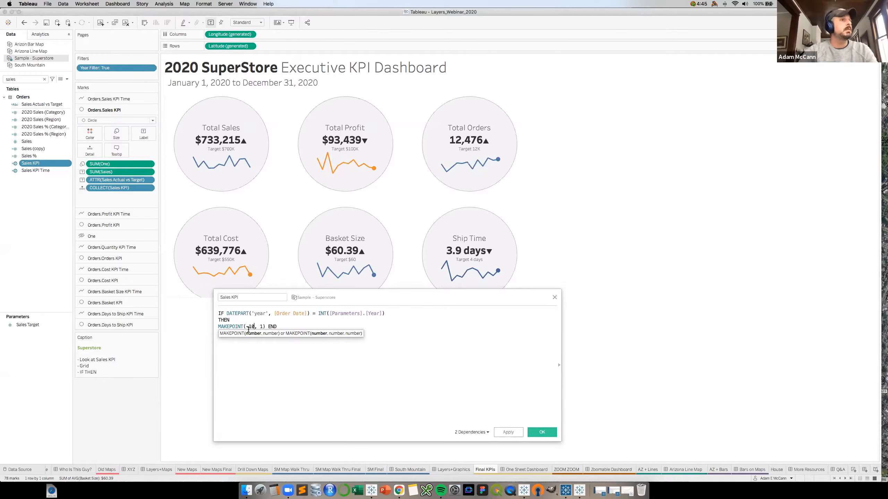
left_click(508, 433)
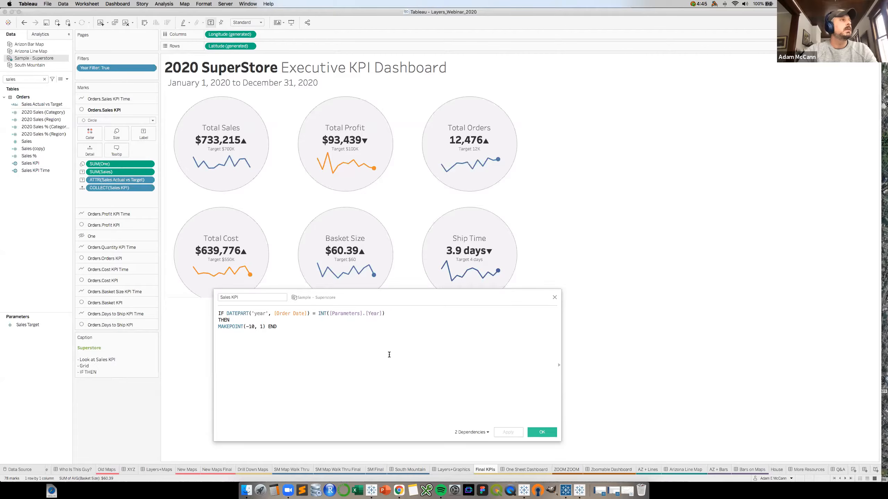
Set the first MAKEPOINT coordinate in the Sales KPI calculation back to 2 and apply it.
left_click(253, 326)
key("BackSpace")
key("BackSpace")
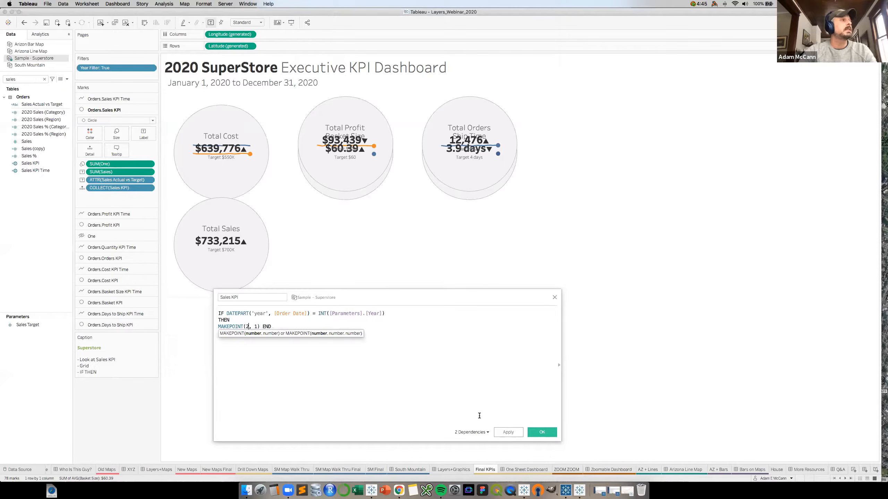
left_click(509, 432)
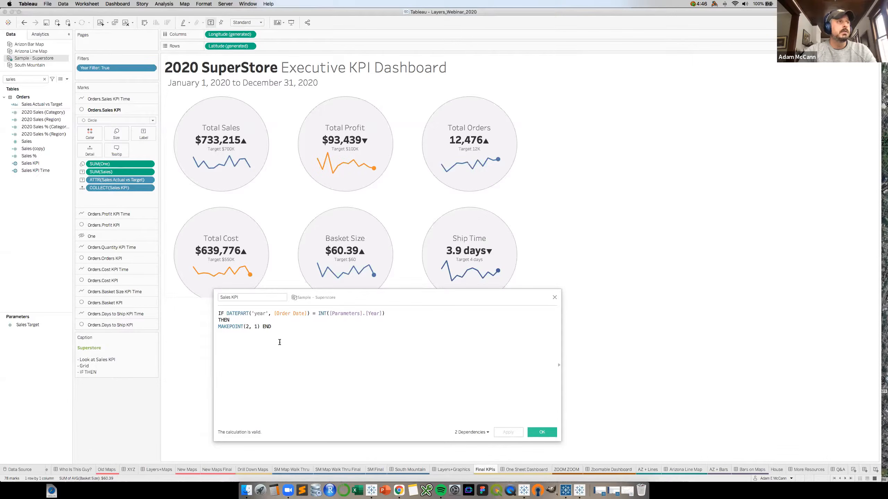
Try MAKEPOINT(3, 1) as the position in the Sales KPI calculation.
left_click(248, 327)
key("BackSpace")
type("3")
left_click(509, 432)
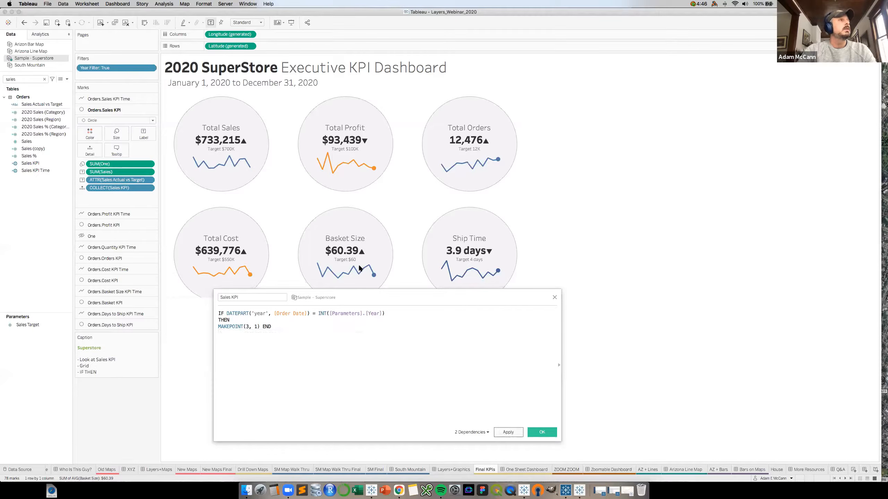
Change the Sales KPI calculation to MAKEPOINT(2, 3) and apply it.
left_click(250, 327)
key("BackSpace")
type("2")
key("BackSpace")
type("3")
left_click(508, 432)
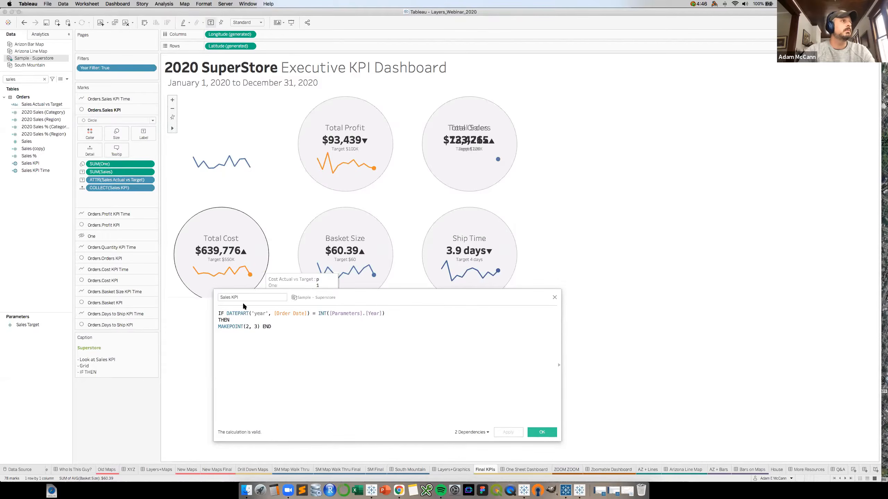
Restore the Sales KPI calculation to MAKEPOINT(2, 1), apply it and close the calculation editor.
left_click(255, 324)
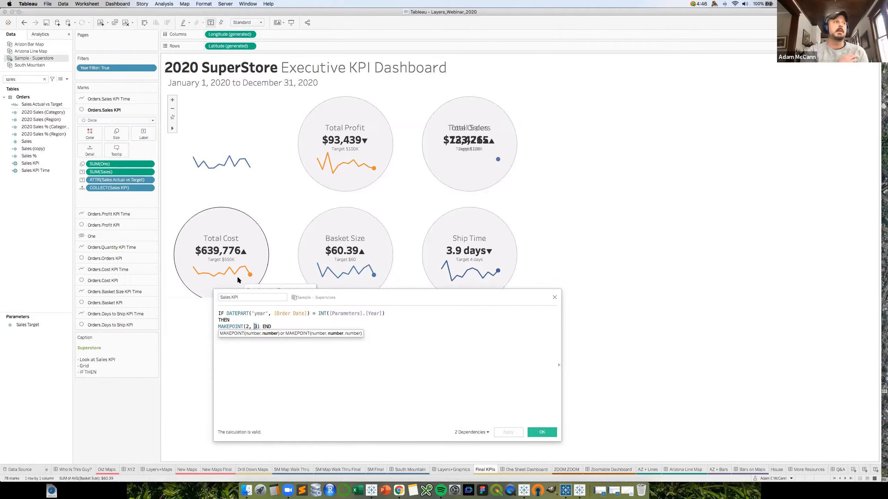
type("1")
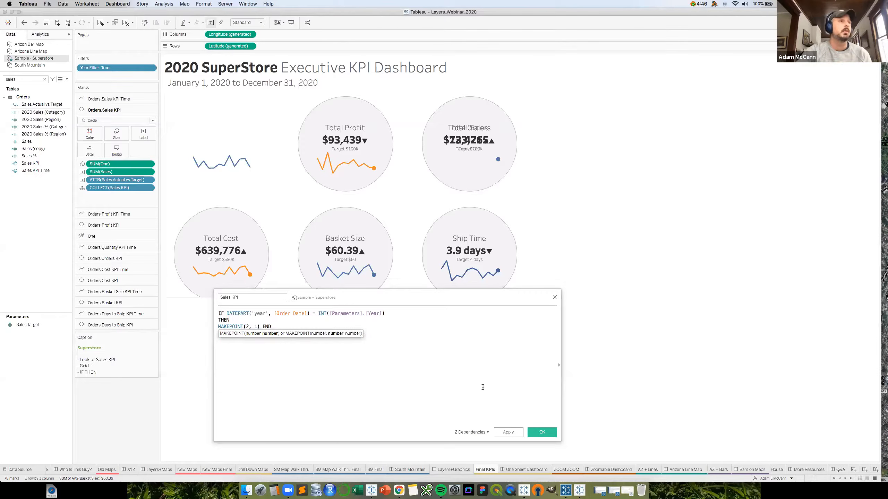
left_click(507, 432)
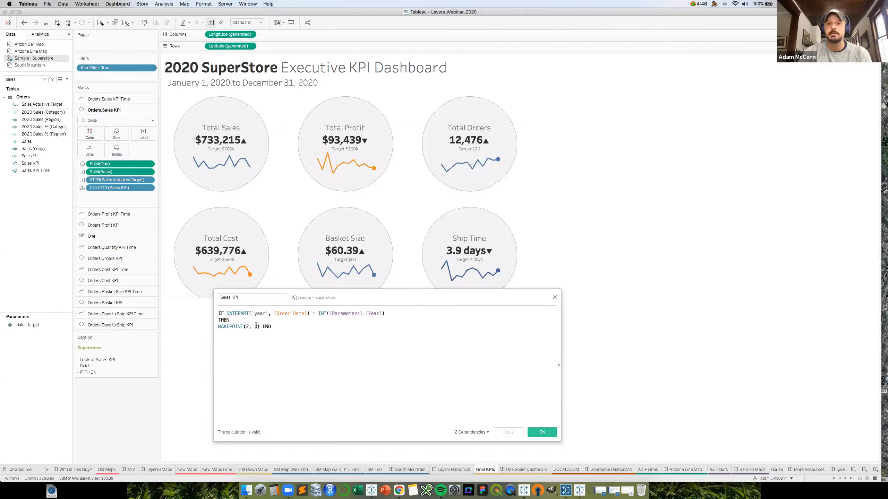
left_click(555, 298)
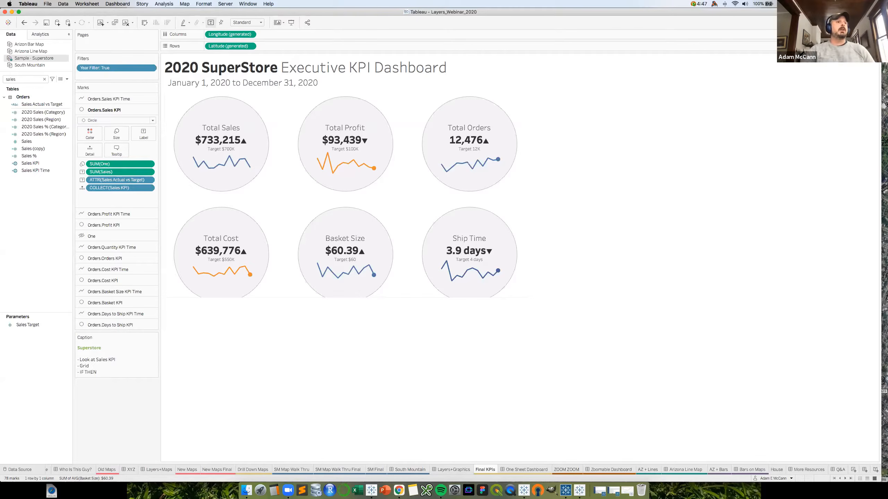
Open the One Sheet Dashboard and examine its sheet list, layout settings and the Ship Time KPI.
left_click(521, 470)
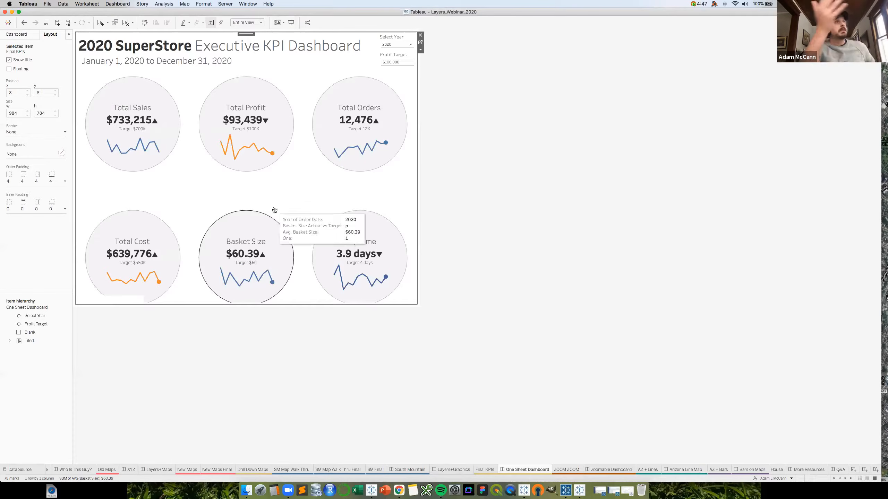
left_click(30, 35)
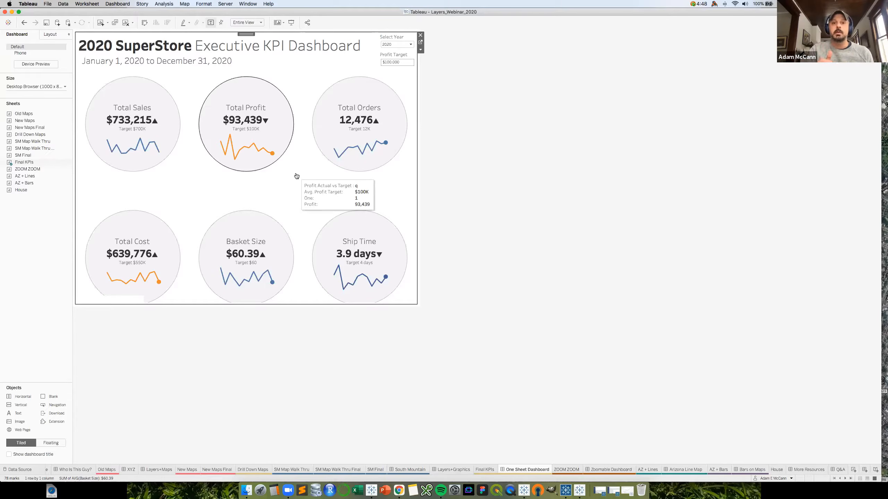
left_click(56, 35)
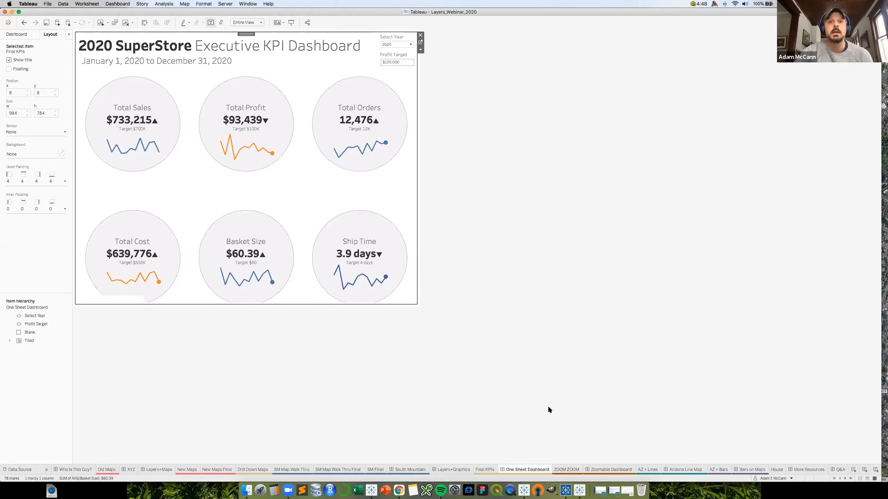
left_click(563, 469)
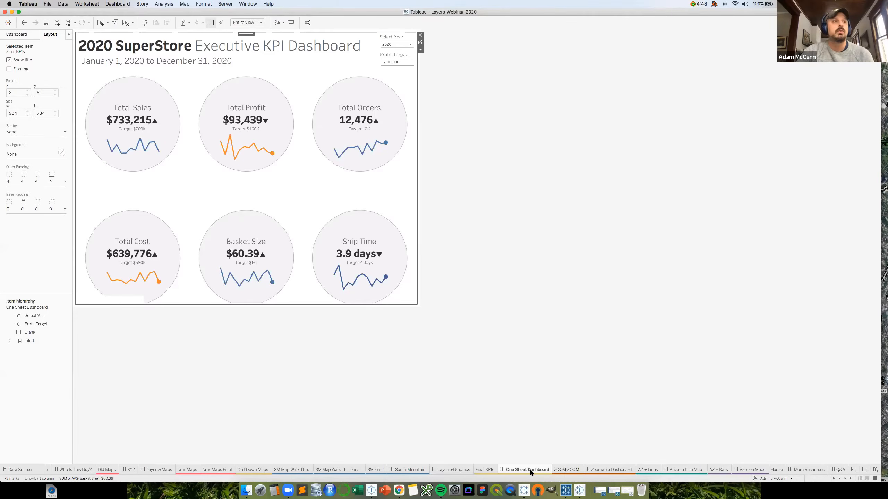
left_click(530, 469)
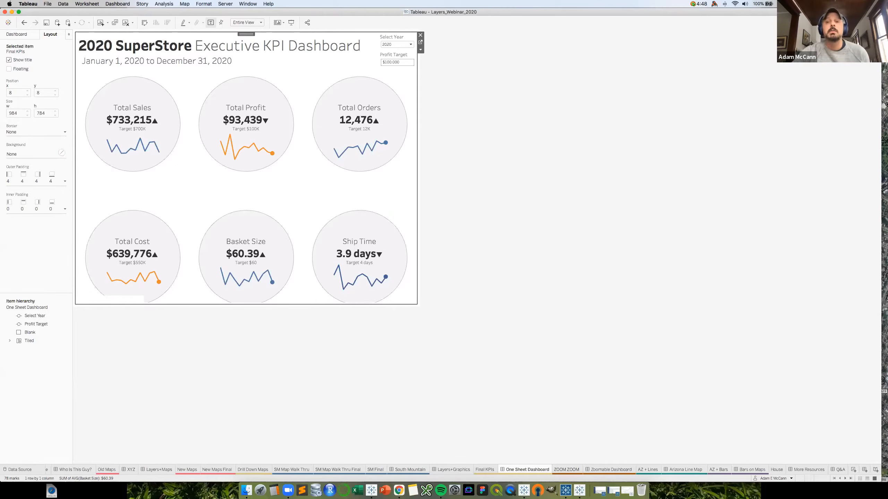
left_click(397, 219)
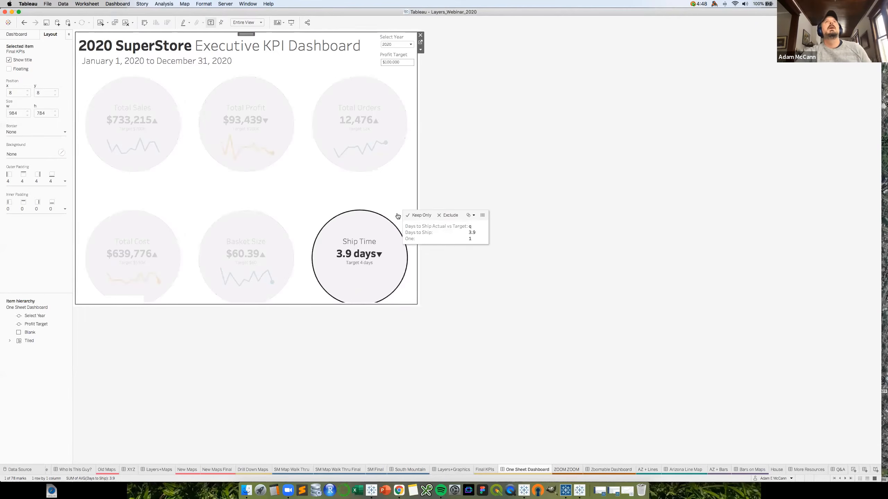
left_click(387, 222)
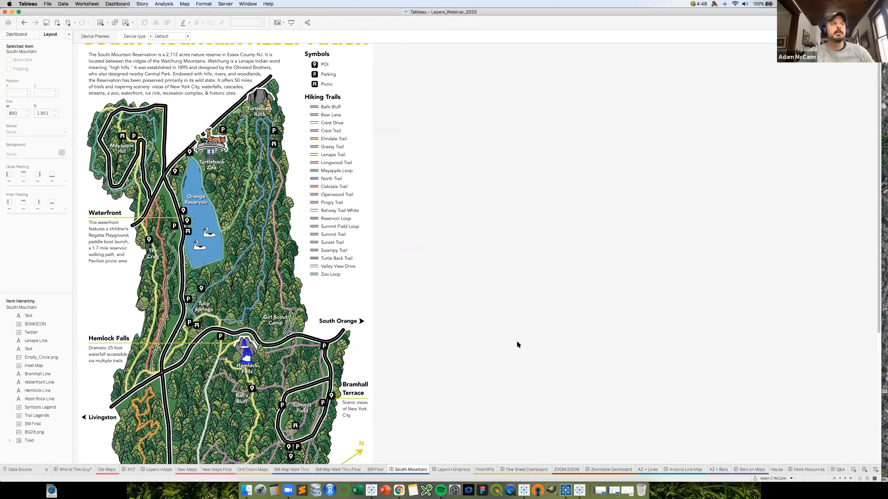
Look through the South Mountain dashboard's full map and return to its title.
scroll(516, 340, "down", 5)
scroll(719, 430, "up", 6)
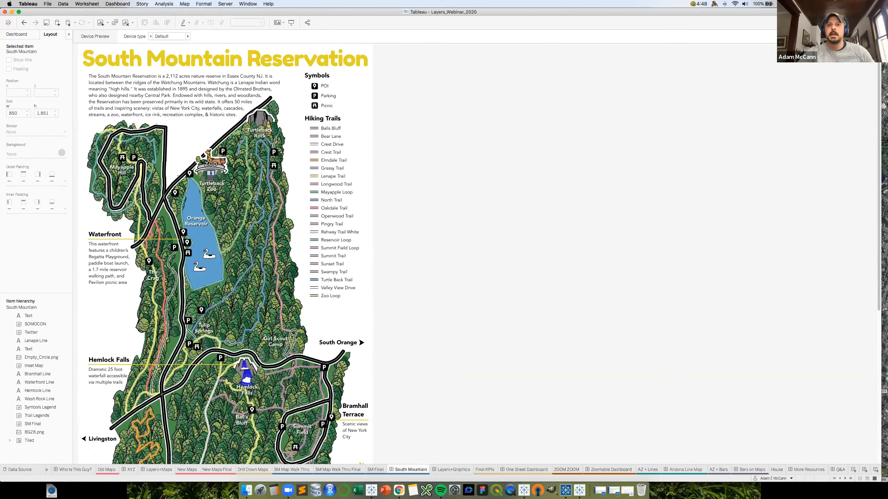